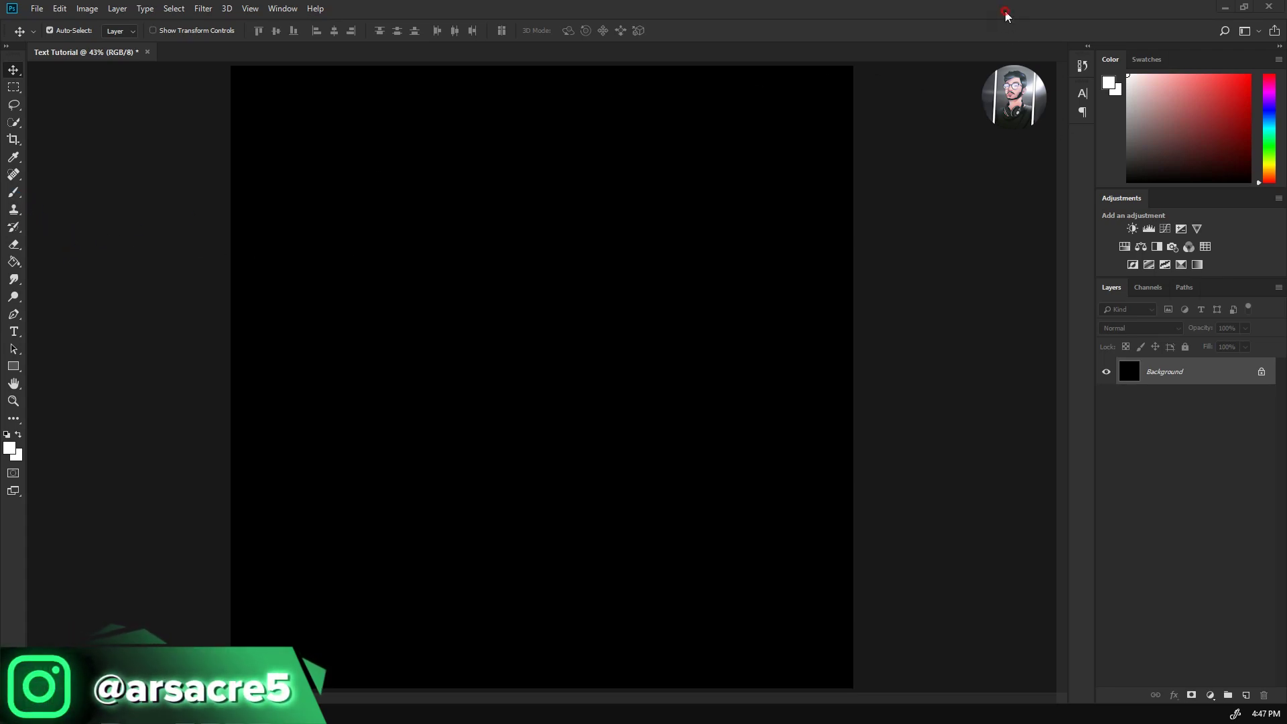
- Add the white text "ARSACRE" in the Kong font at 91 pt and move it to the middle of the canvas
key("t")
left_click(446, 371)
type("AR")
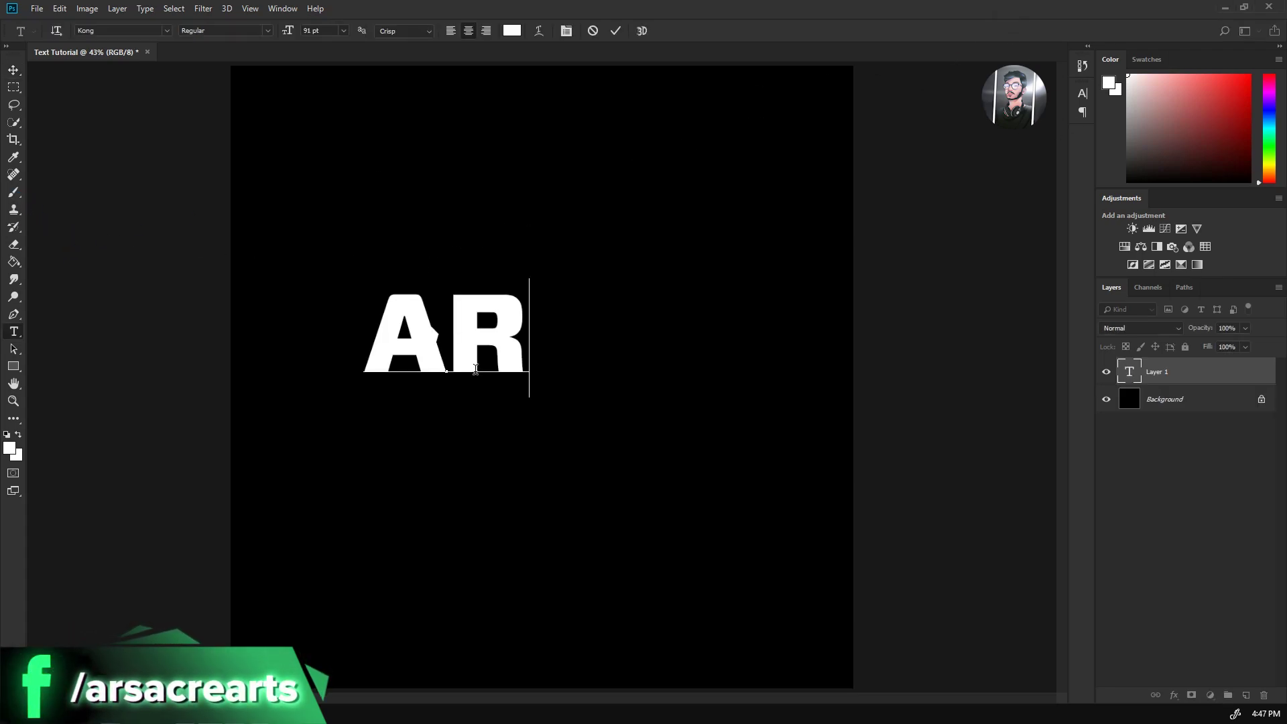
type("sacre")
left_click(1175, 376)
key("v")
left_click_drag(501, 348, 600, 387)
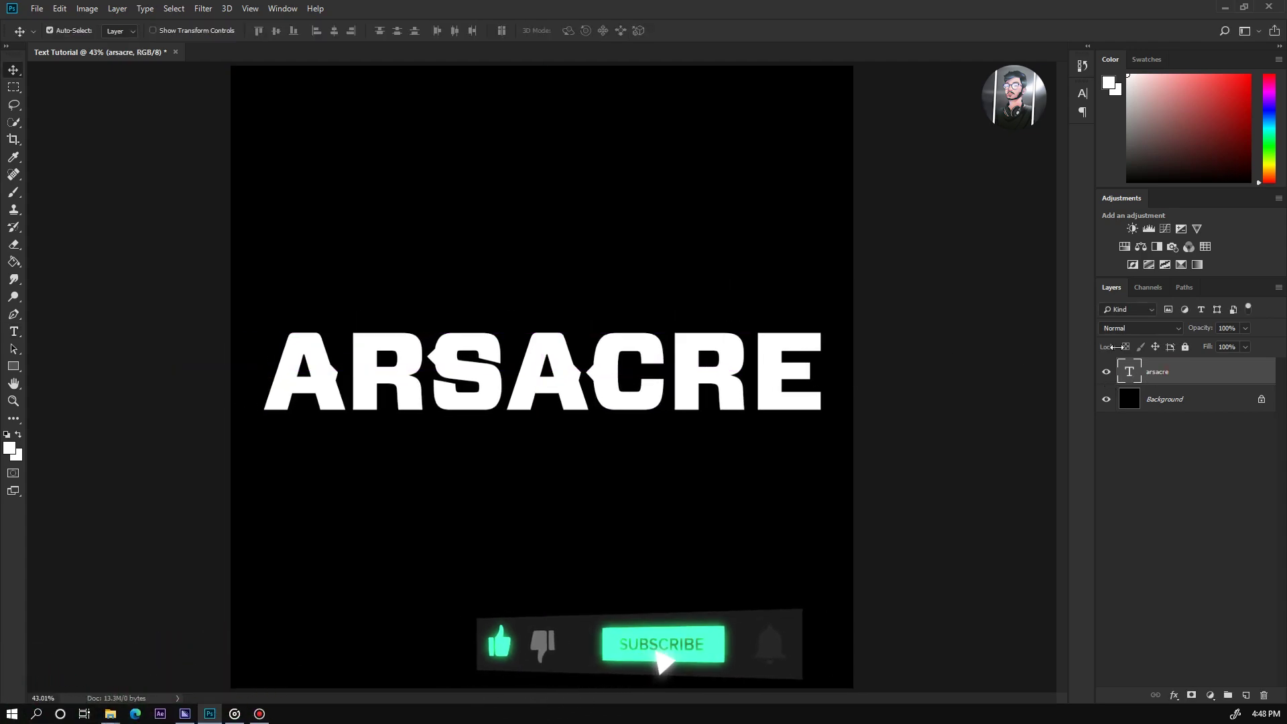
- Duplicate the text layer, then rename the original layer "Backup" and hide it
left_click_drag(1184, 372, 1245, 695)
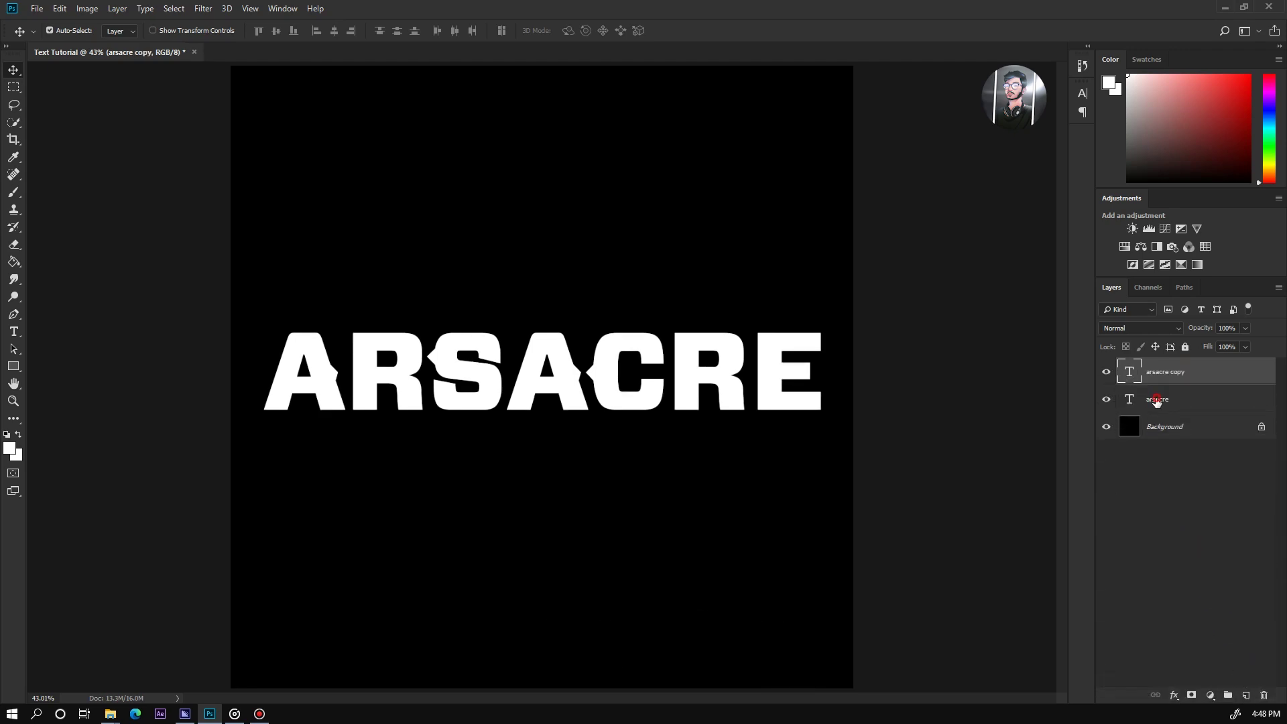
double_click(1157, 400)
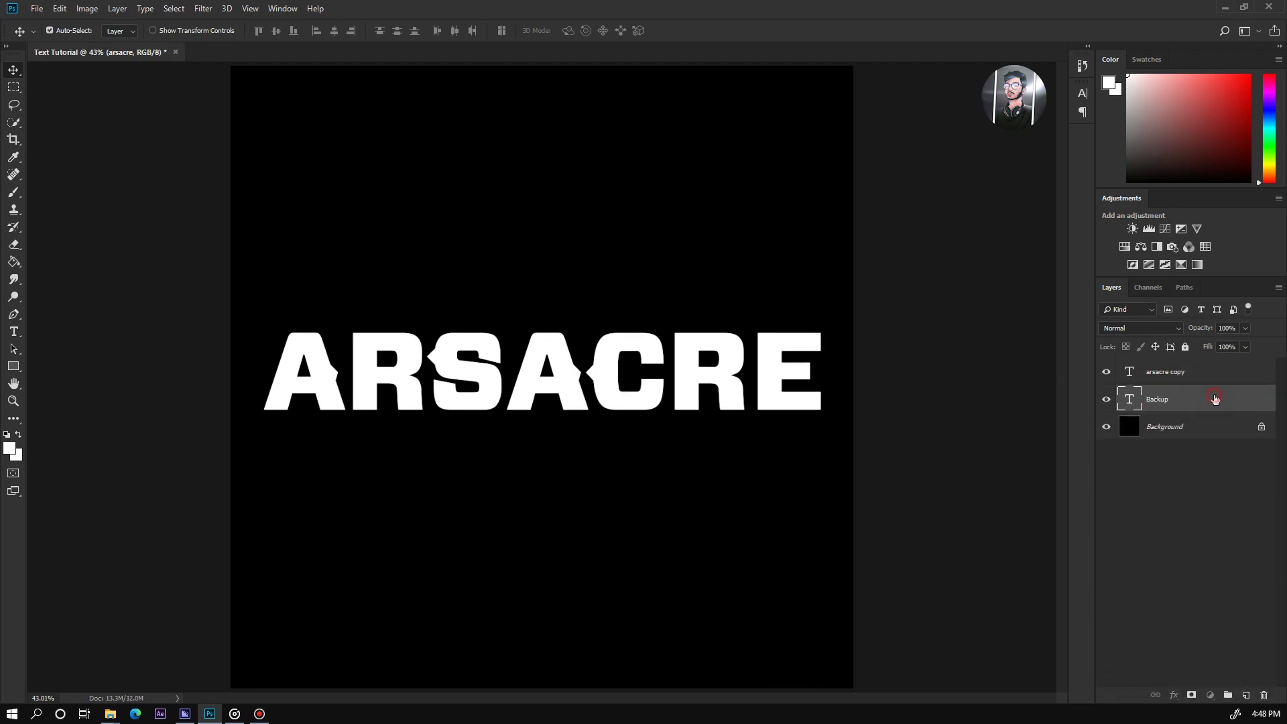
left_click(1106, 399)
- Rasterize the "arsacre copy" text layer
left_click(1180, 369)
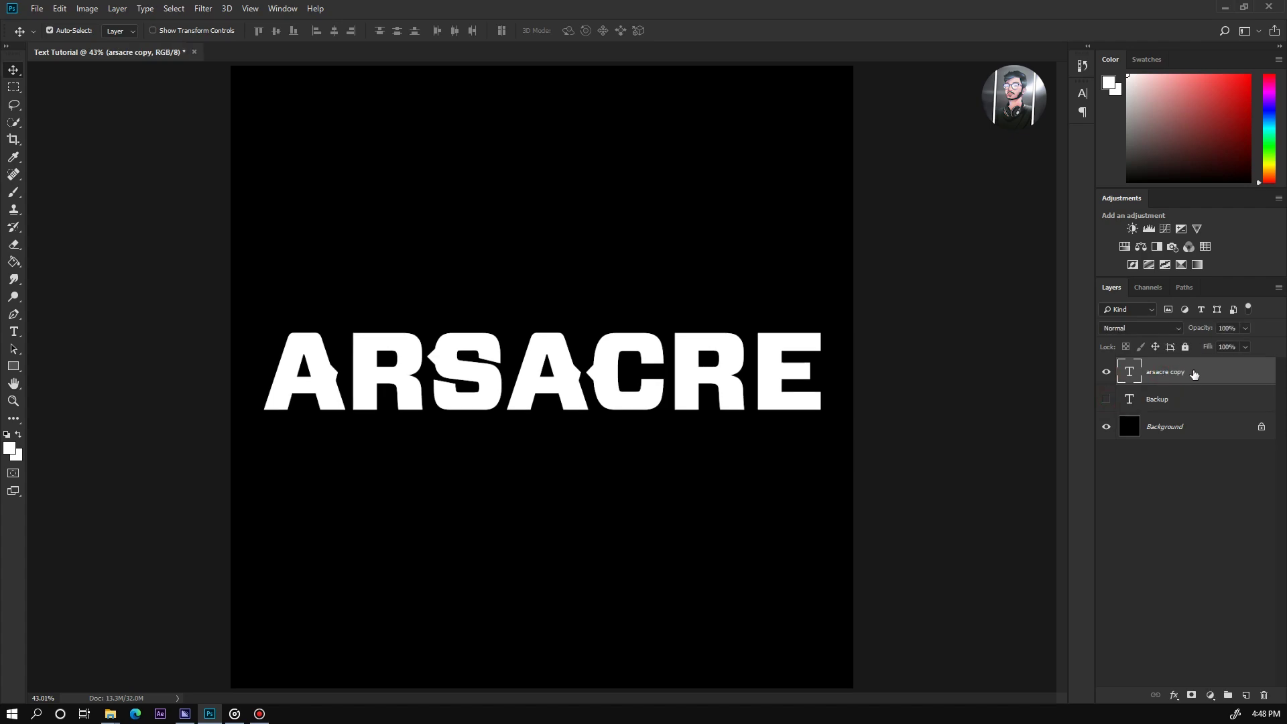
right_click(1197, 379)
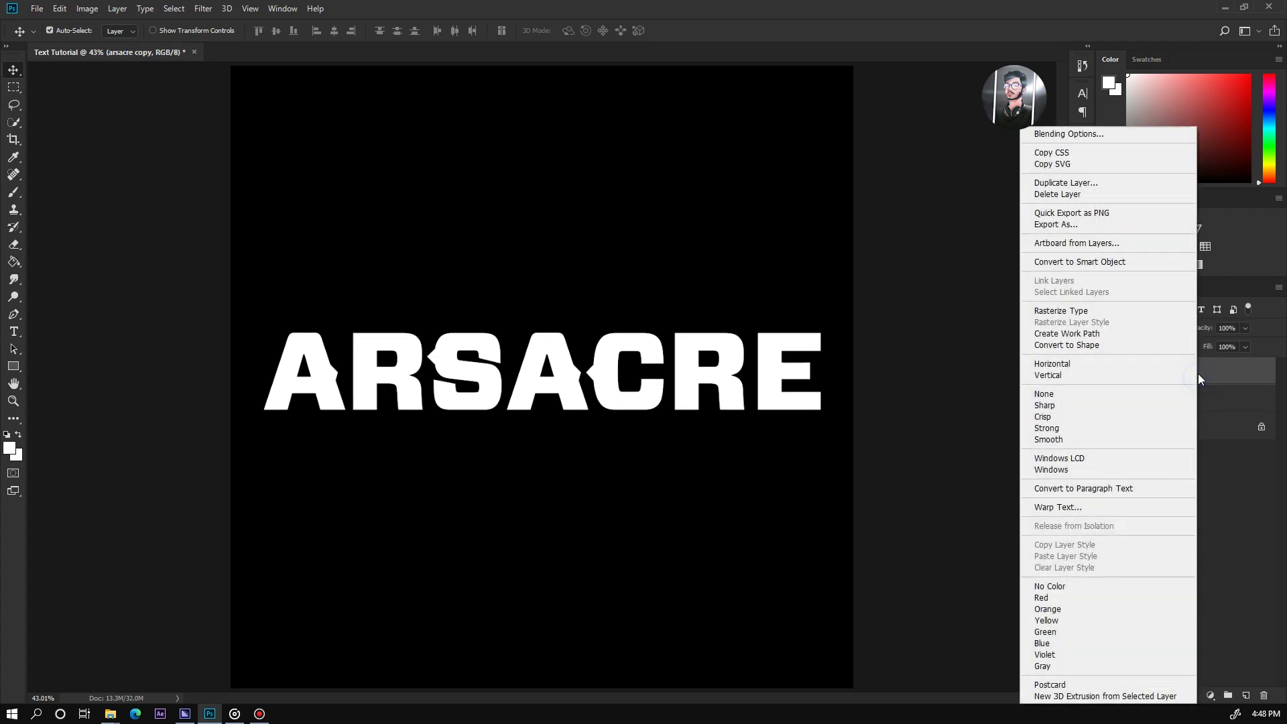
left_click(1073, 311)
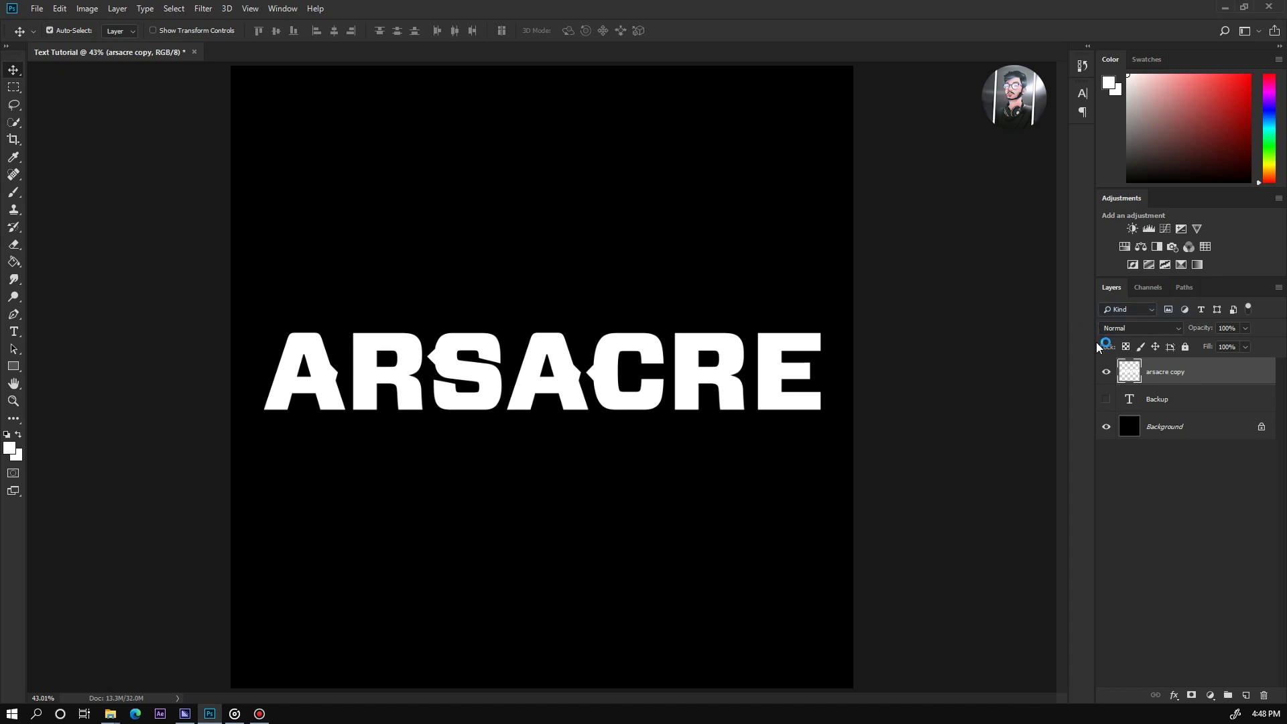
- Lock the transparent pixels of the "arsacre copy" layer and paint all its letters light green with a 377 px brush
left_click(1267, 138)
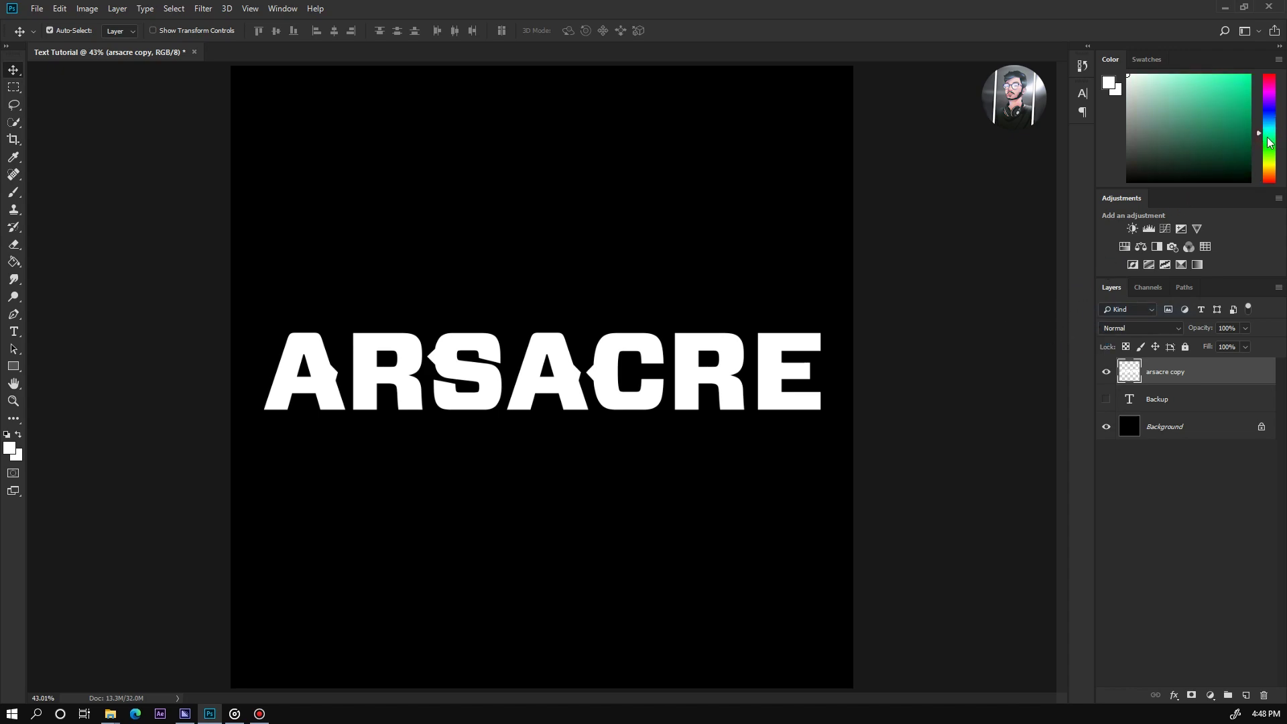
key("b")
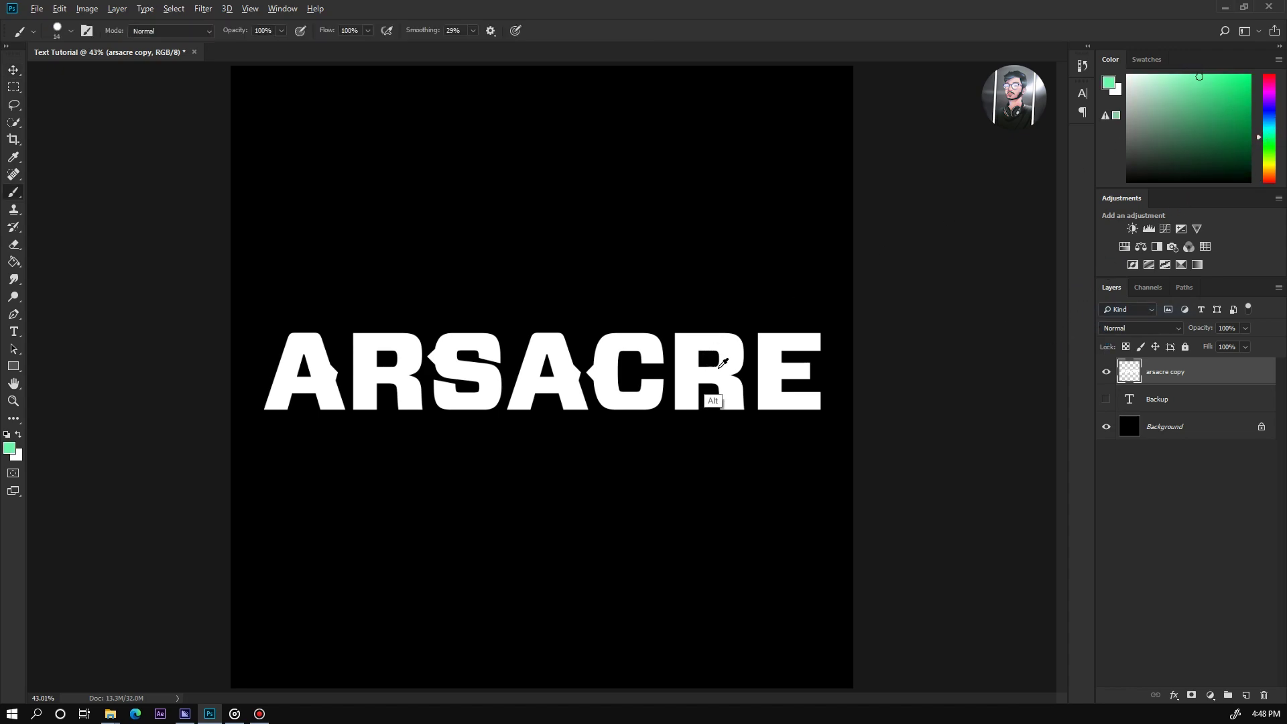
left_click_drag(718, 368, 773, 368)
mouse_move(856, 362)
left_mouse_down()
mouse_move(529, 336)
mouse_move(282, 344)
left_mouse_up()
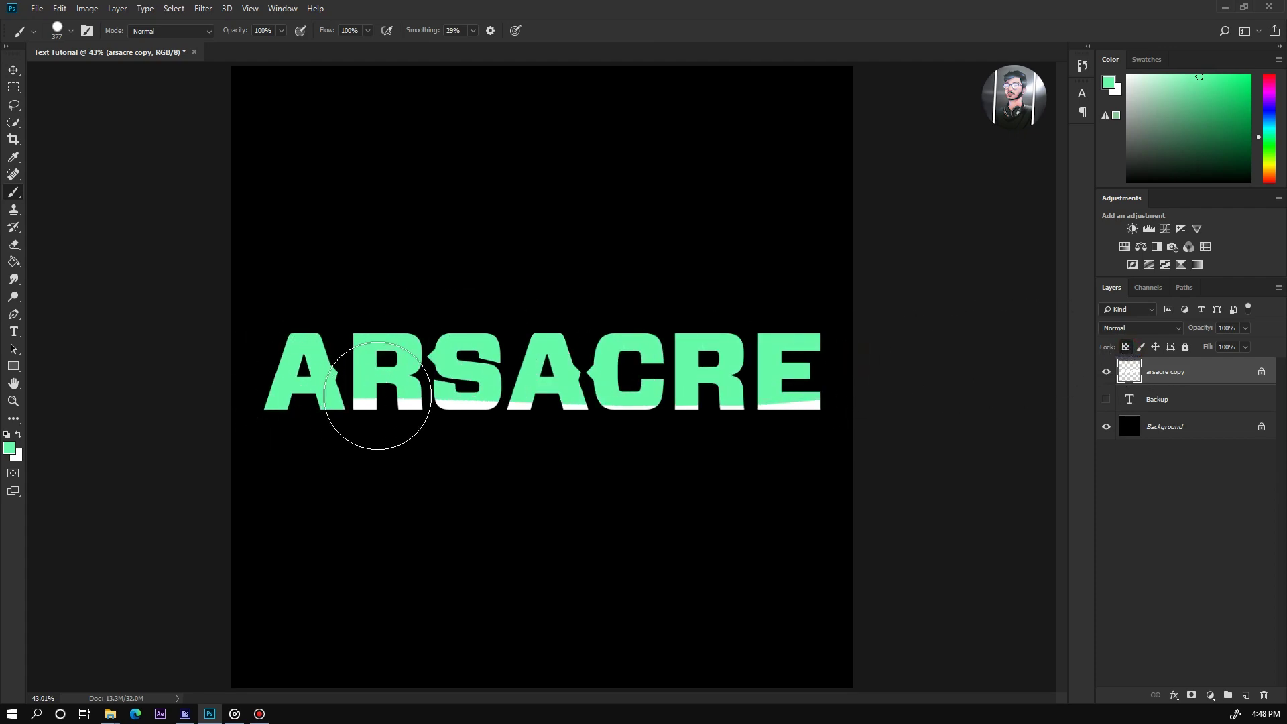
left_click_drag(378, 395, 833, 388)
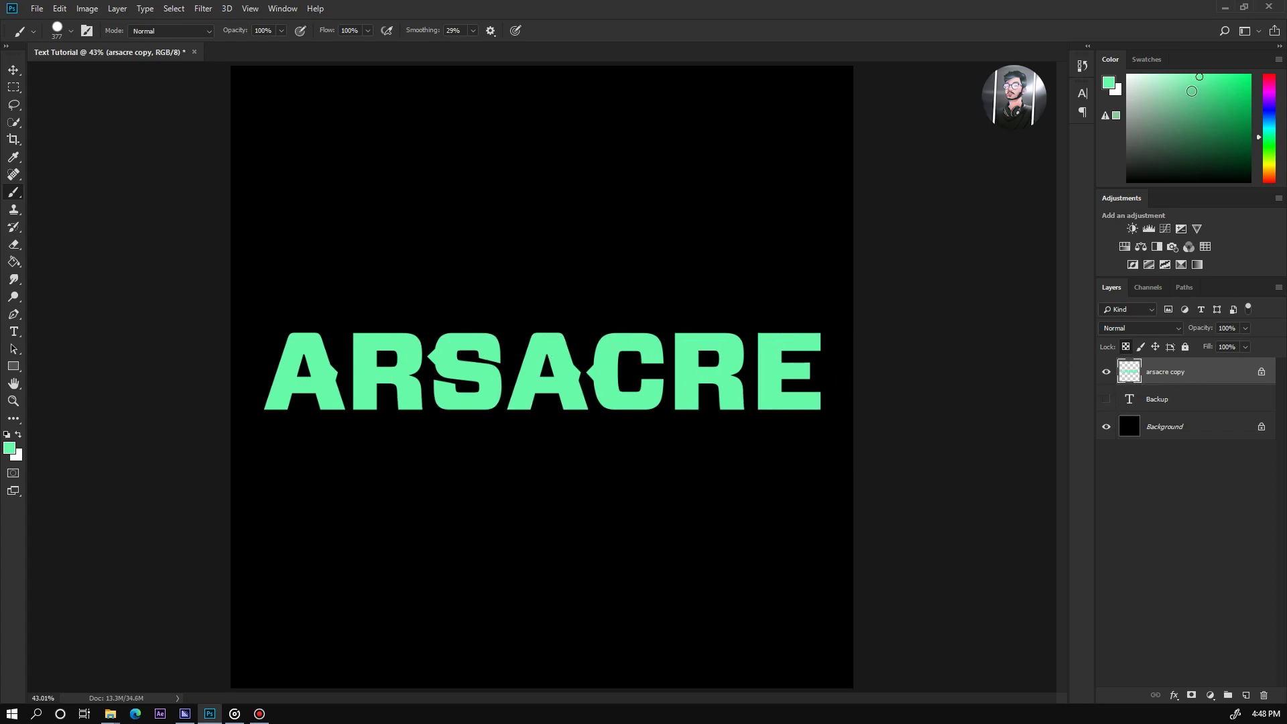
- Dab pale green highlight spots on the letters with a 61 px hard round brush
left_click_drag(1153, 79, 1147, 74)
left_click_drag(610, 340, 542, 356, "alt")
left_click(610, 344)
left_click(536, 345)
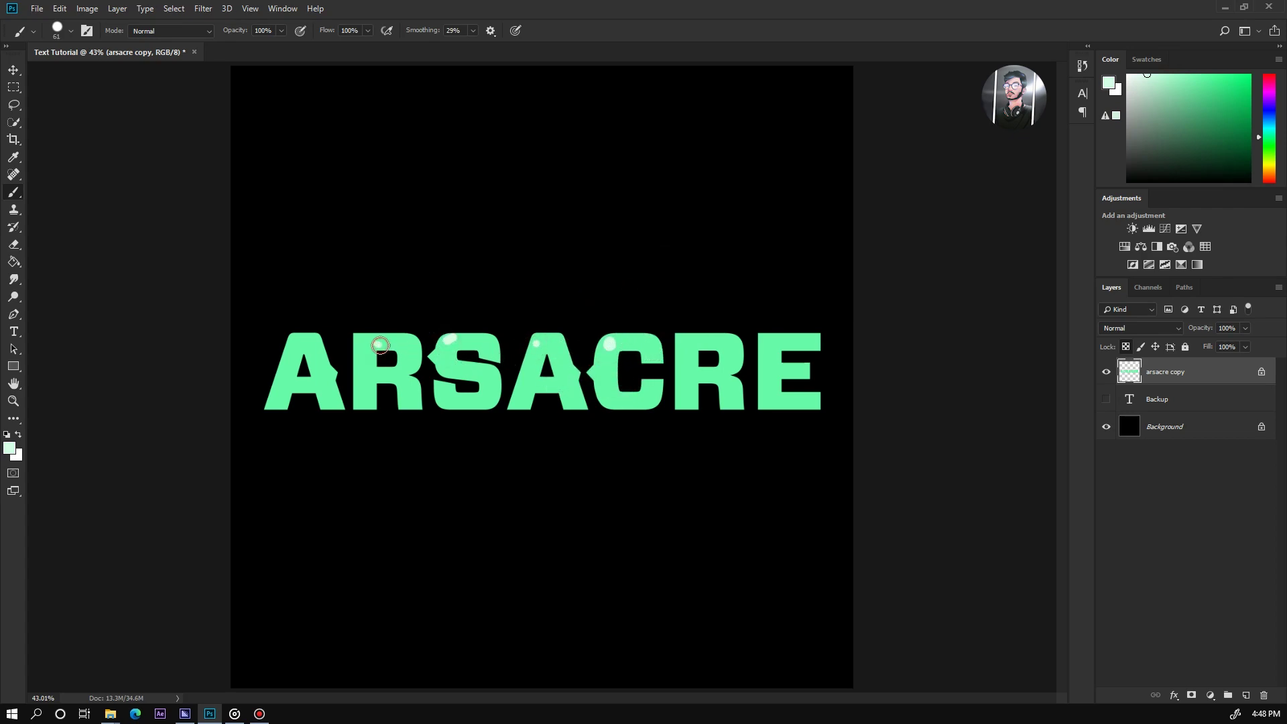
left_click(305, 349)
left_click(277, 397)
left_click(366, 391)
- Choose the "Kyle's Spatter Brushes - Spatter Bot Tilt" brush from the Special Effects Brushes
right_click(738, 357)
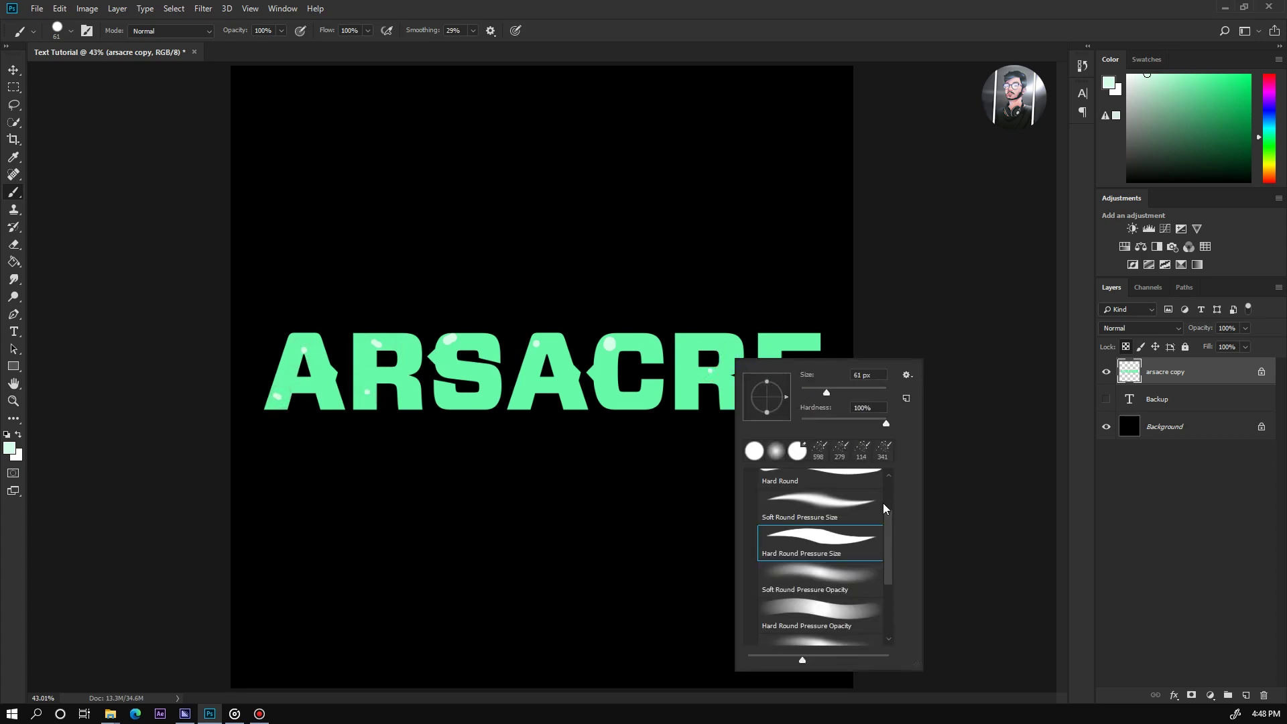
scroll(885, 510, "up", 2)
left_click(751, 477)
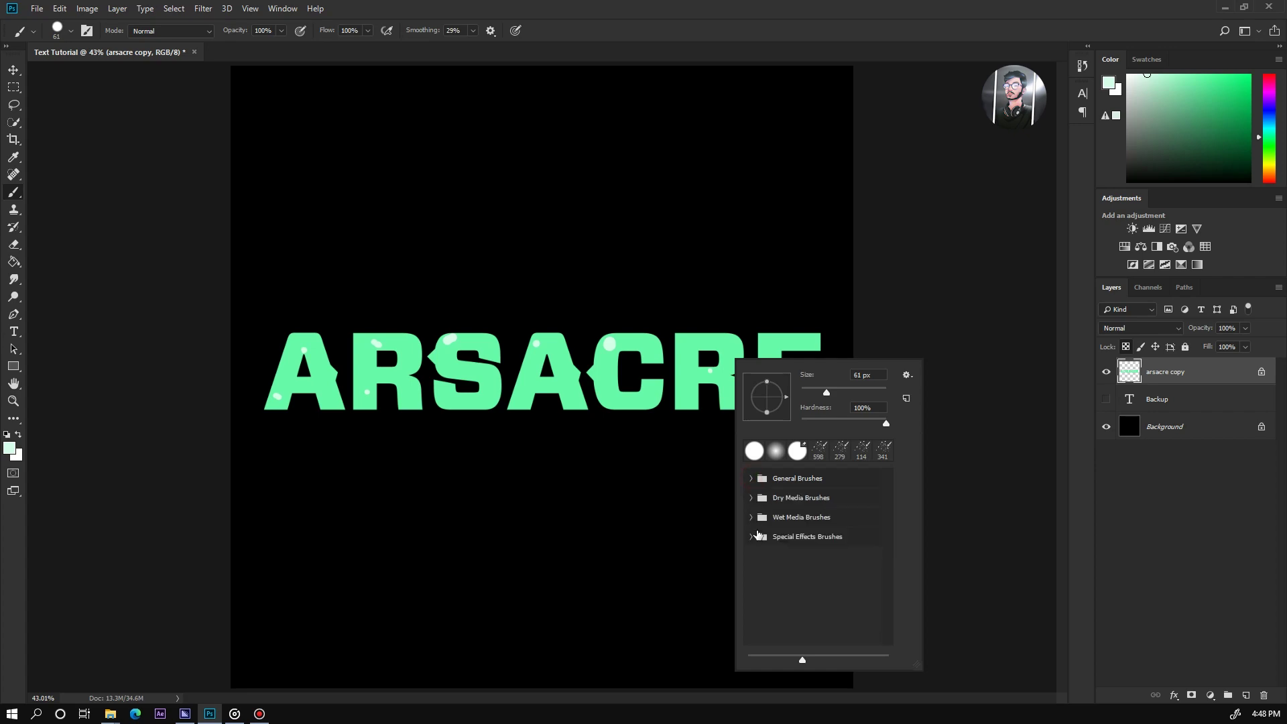
left_click(750, 537)
left_click(823, 569)
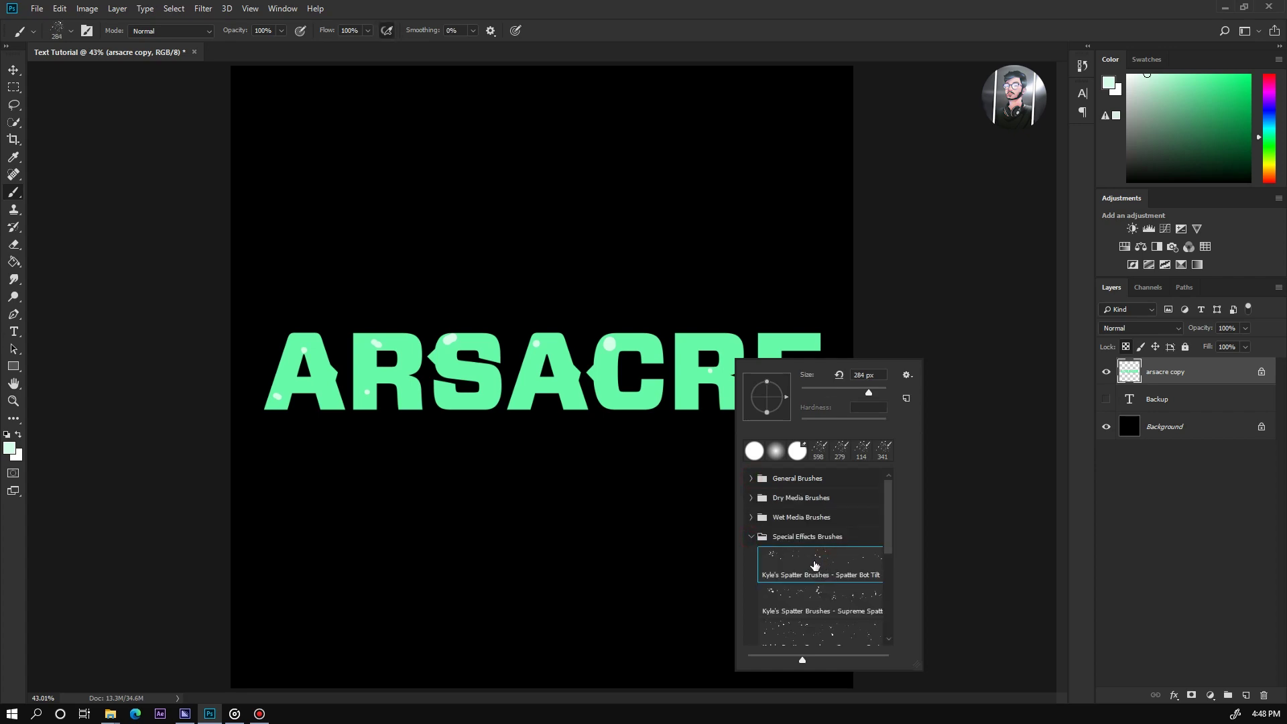
left_click(848, 20)
- Spatter pale green specks across all the letters with the spatter brush enlarged to 507 px
left_click_drag(585, 380, 617, 393)
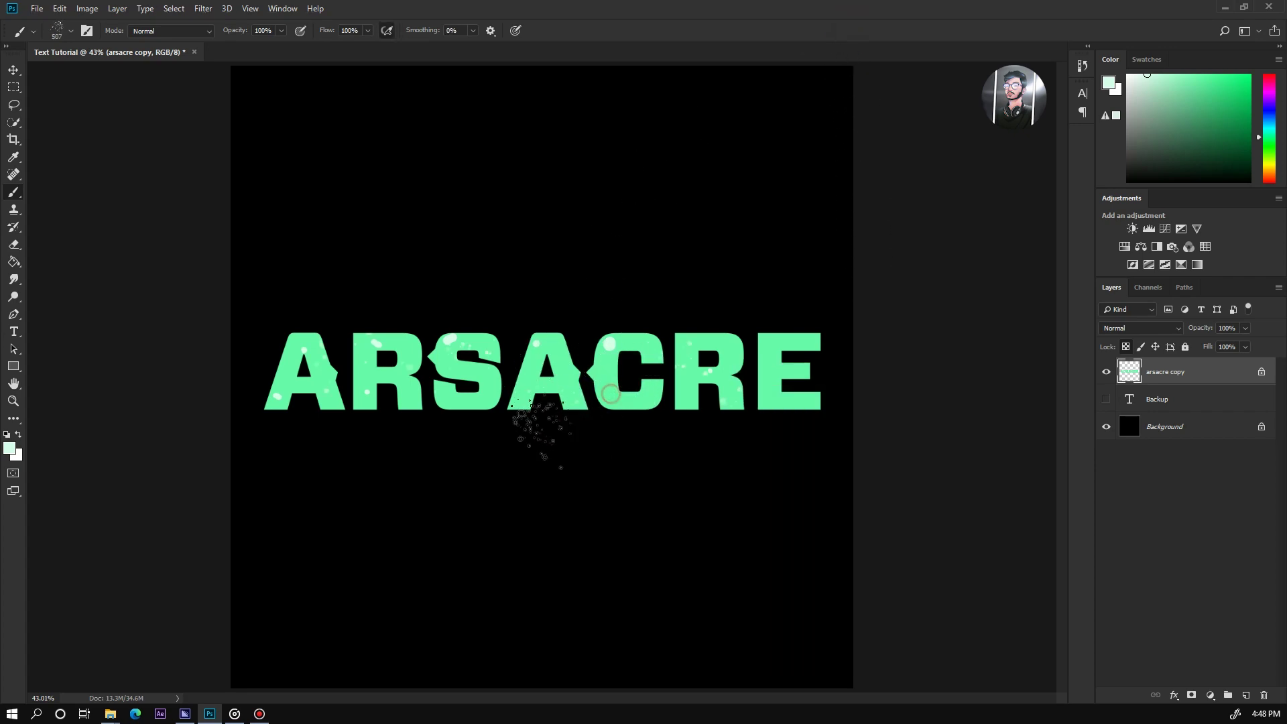
left_click(561, 403)
mouse_move(509, 403)
left_mouse_down()
mouse_move(316, 423)
mouse_move(252, 402)
left_mouse_up()
mouse_move(778, 419)
left_mouse_down()
mouse_move(470, 402)
mouse_move(311, 416)
left_mouse_up()
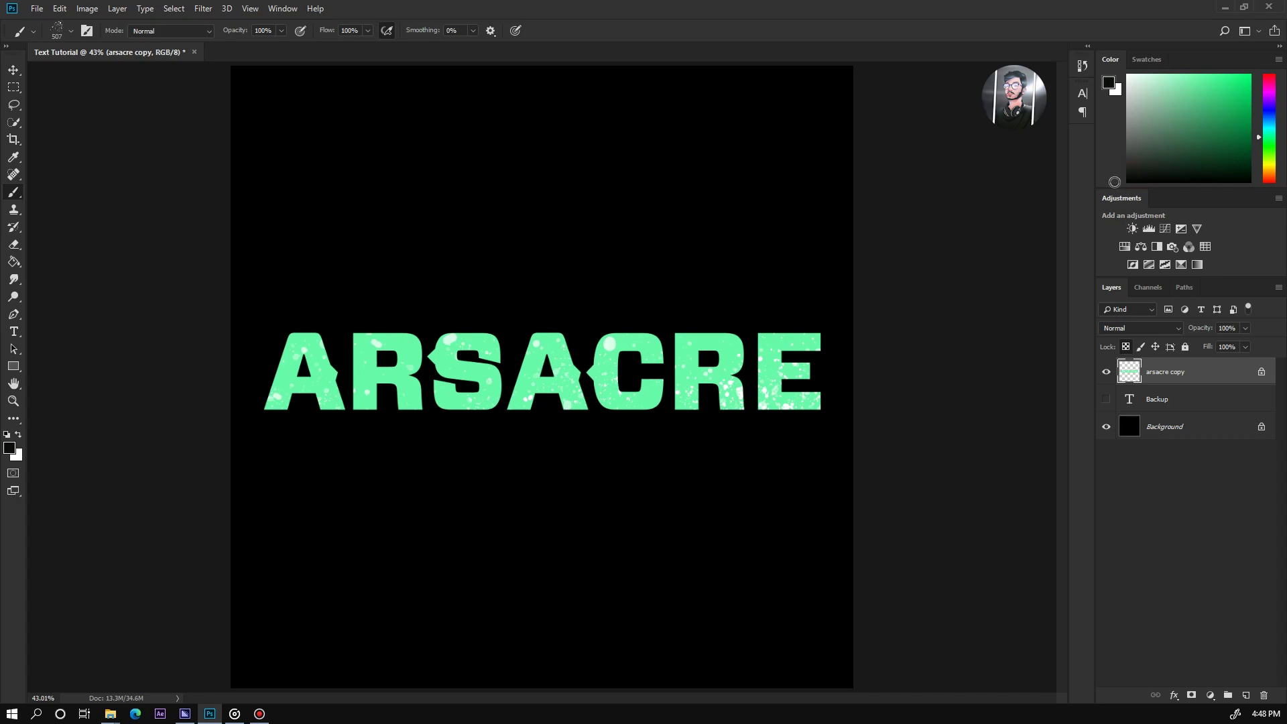
- Spatter black specks over the final E, the last R and the S, reducing the brush to 228 px
mouse_move(785, 410)
left_mouse_down()
mouse_move(804, 395)
mouse_move(751, 407)
left_mouse_up()
left_click(789, 421)
left_click(721, 346)
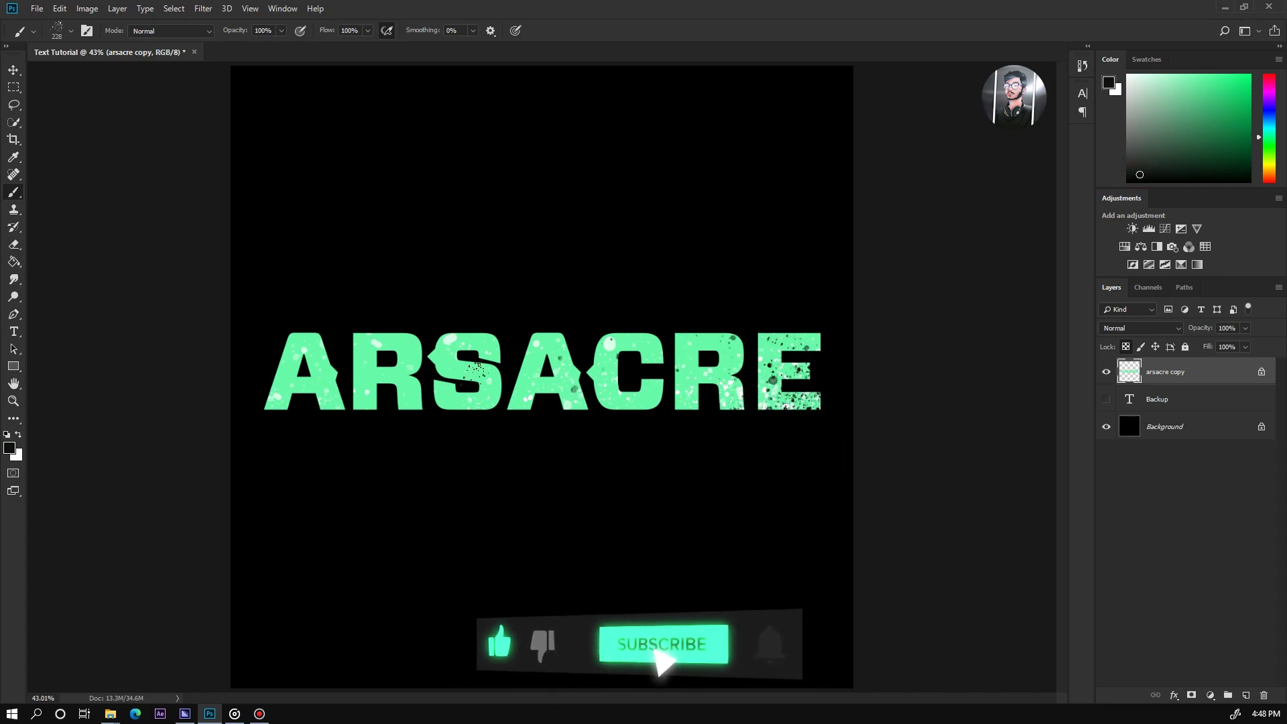
left_click_drag(475, 368, 456, 355)
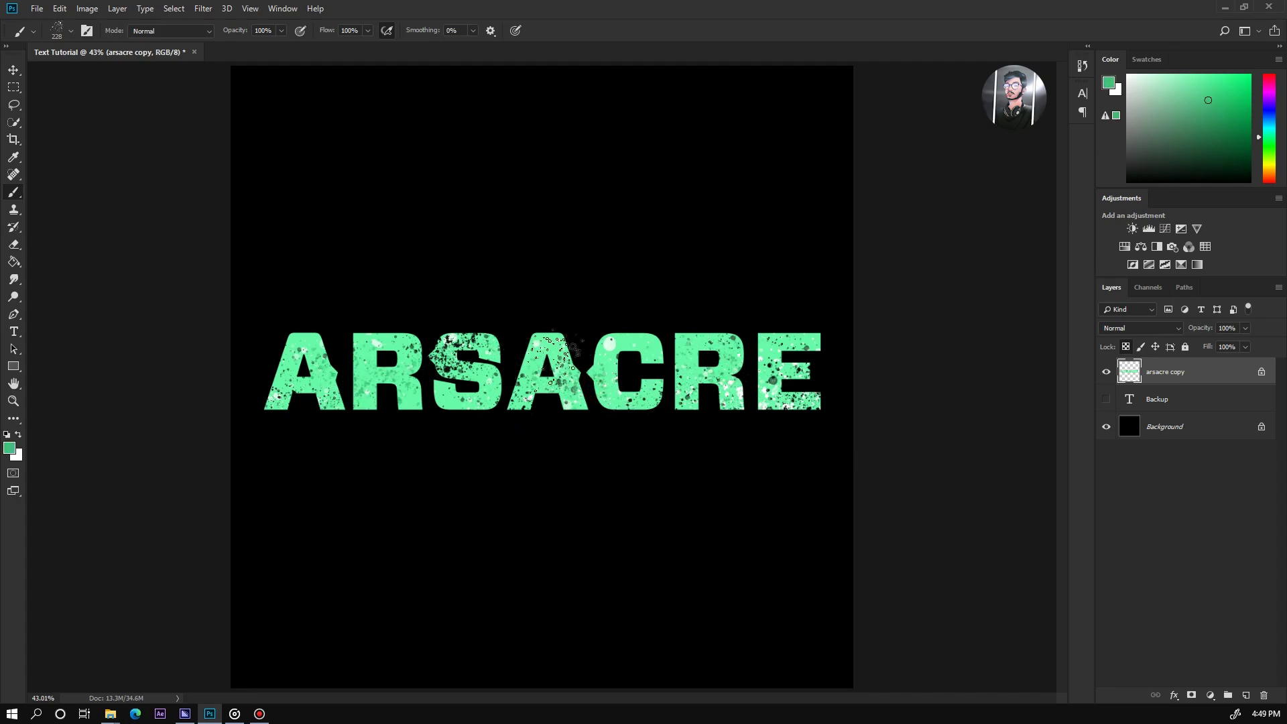
- Choose a different brush from the Special Effects Brushes and spatter medium green specks over the letters
right_click(700, 439)
left_click(748, 540)
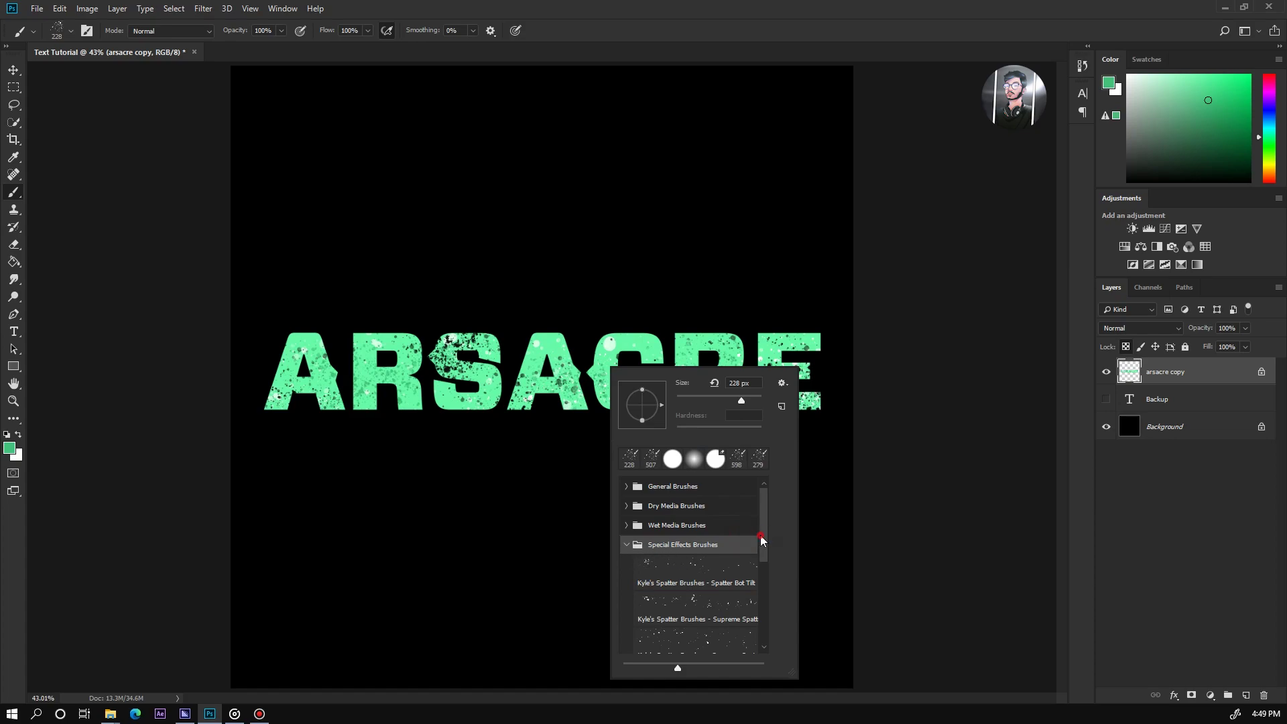
left_click_drag(761, 536, 769, 573)
left_click(718, 569)
left_click(818, 10)
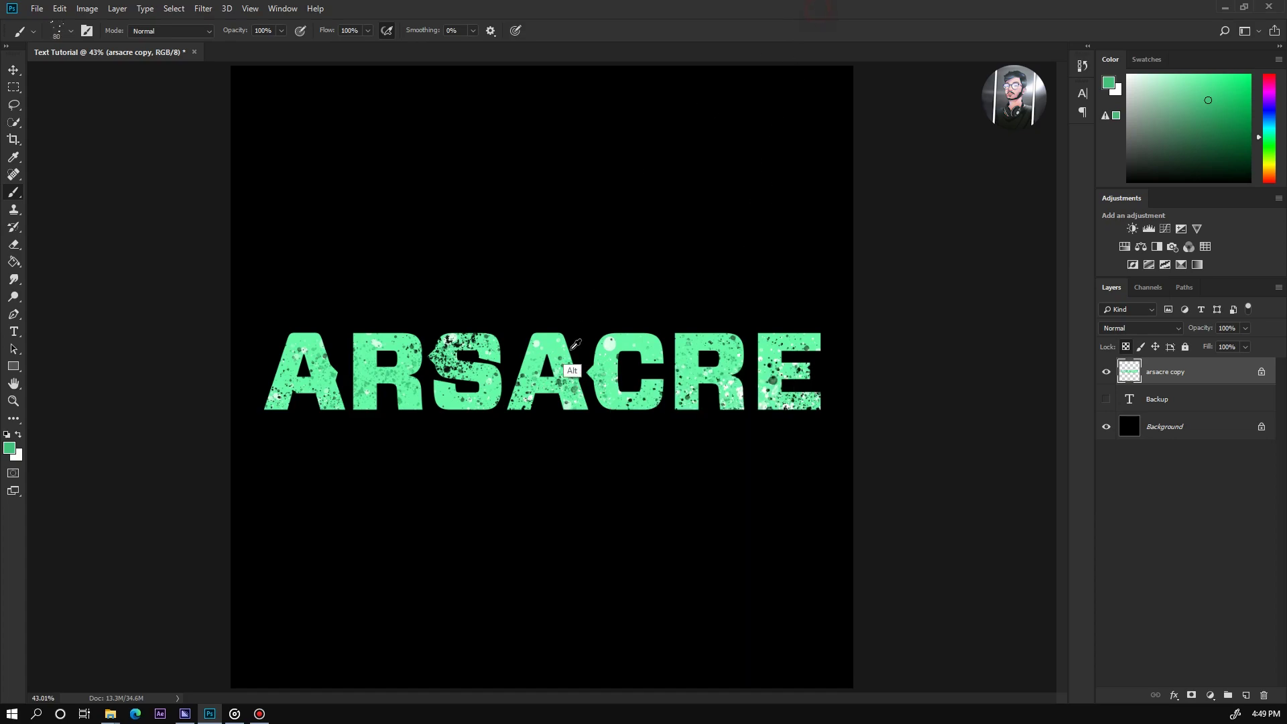
left_click_drag(571, 350, 596, 349)
left_click(325, 368)
- Spatter white specks over the C and the last R
left_click(1127, 77)
left_click_drag(737, 407, 714, 412)
left_click(650, 350)
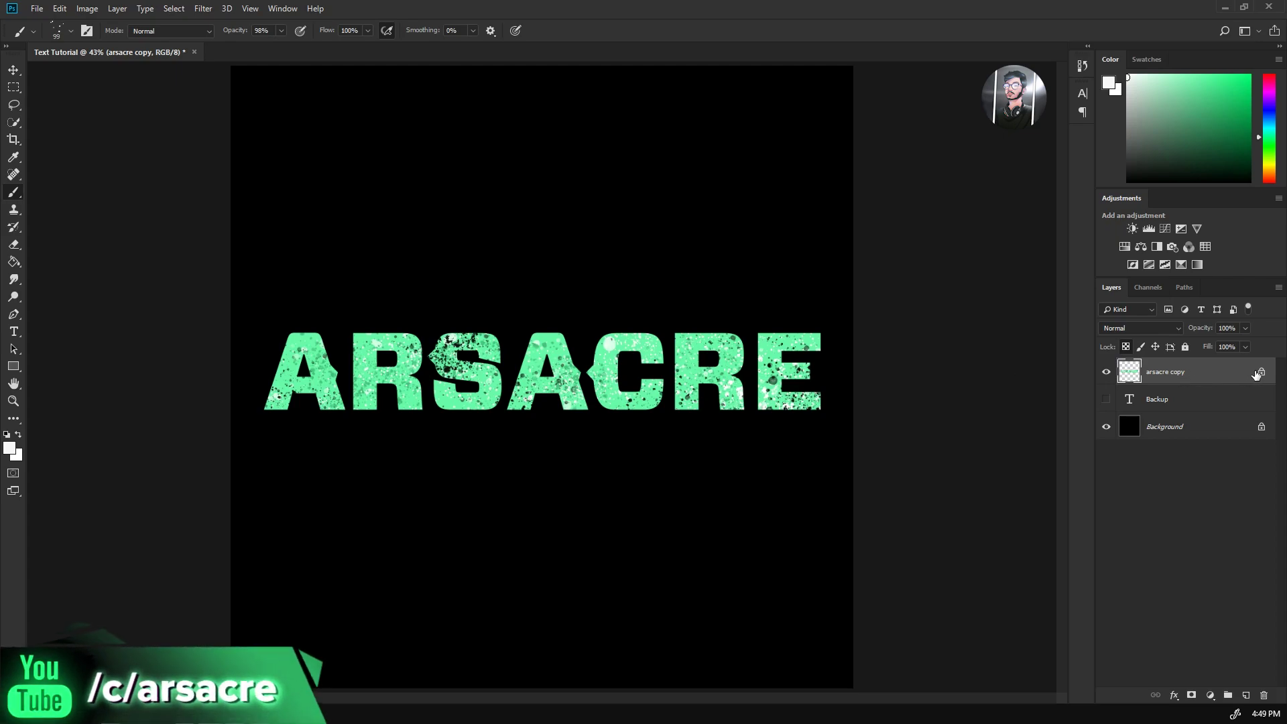
- Unlock the "arsacre copy" layer, duplicate it as "Liquify", and hide the "arsacre copy" layer
left_click(1260, 372)
left_click_drag(1192, 376, 1246, 696)
double_click(1169, 372)
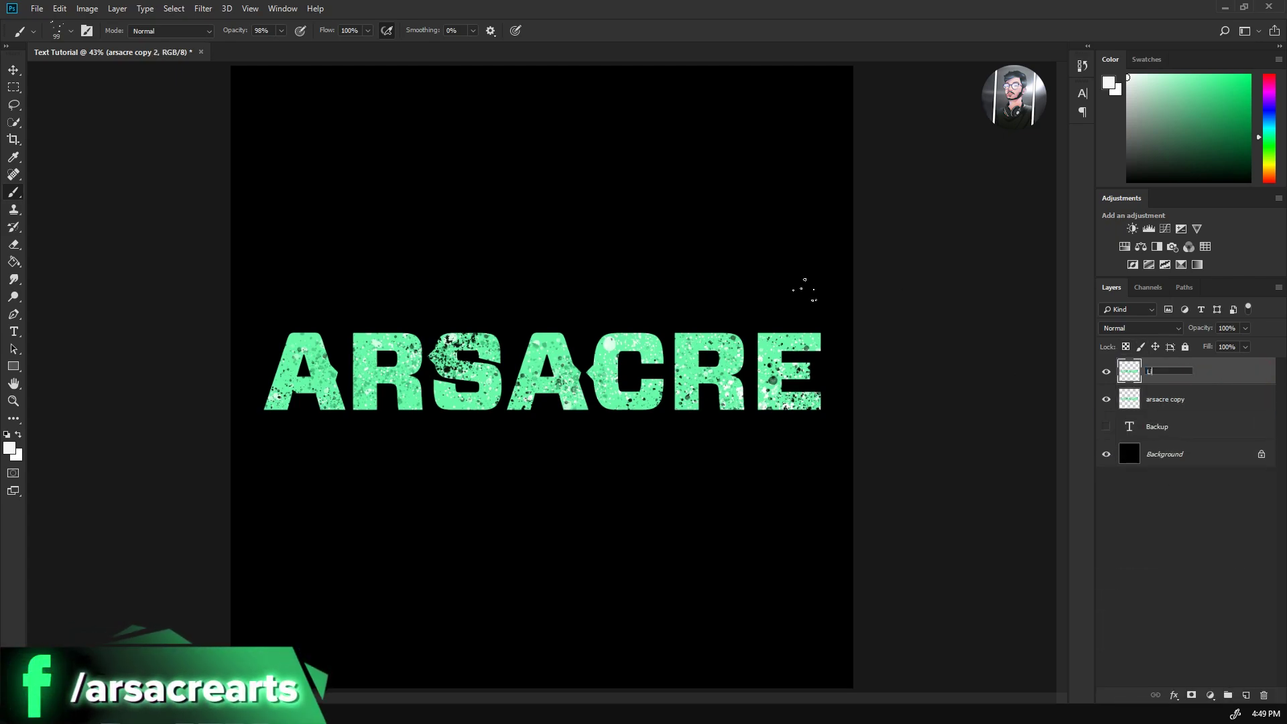
left_click(1106, 399)
key("v")
mouse_move(679, 371)
left_mouse_down()
mouse_move(674, 456)
mouse_move(696, 370)
mouse_move(679, 371)
left_mouse_up()
- Open the Liquify filter on the "Liquify" layer with brush size 340 and pressure 100
left_click(203, 8)
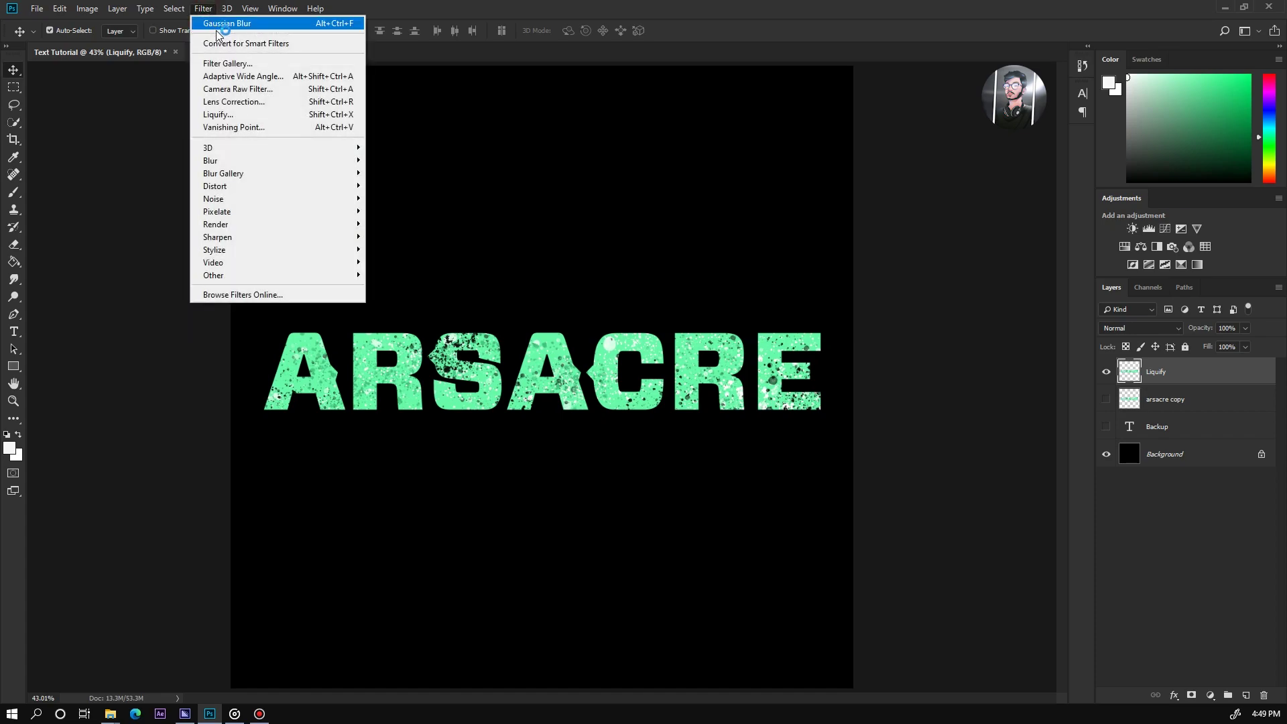
left_click(233, 116)
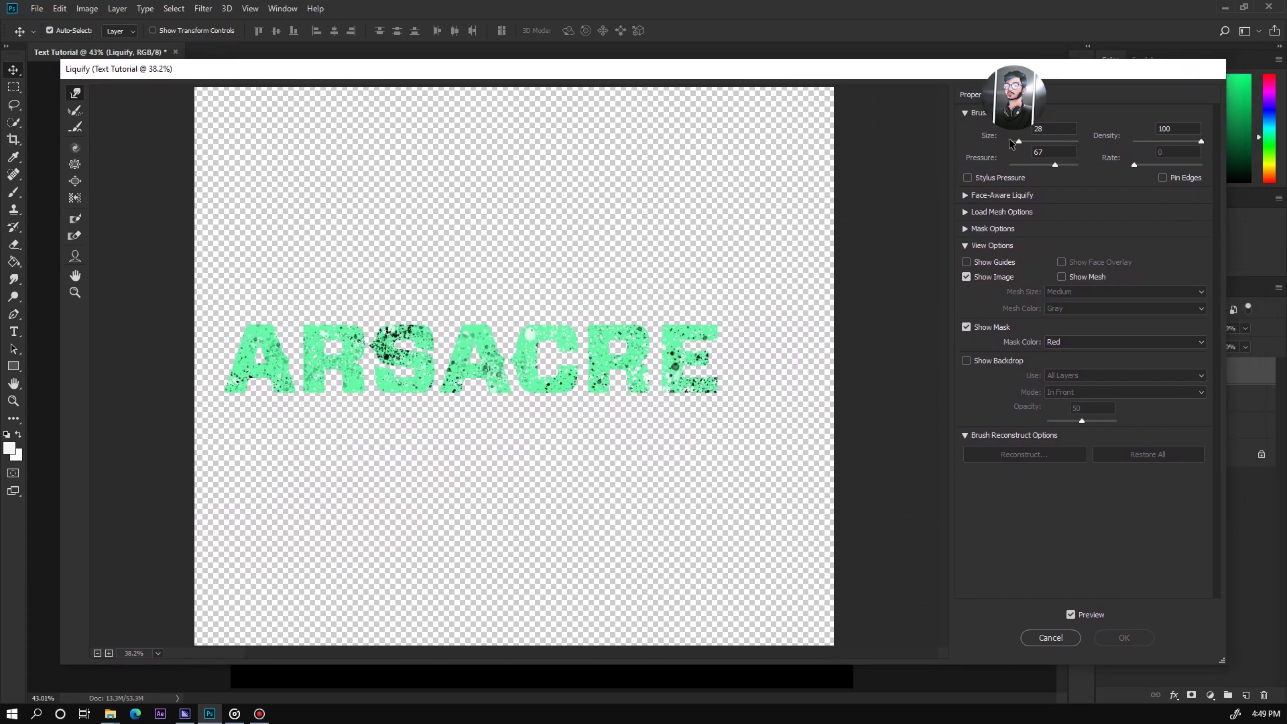
left_click_drag(1023, 142, 1027, 143)
left_click_drag(1080, 166, 1086, 166)
- Stretch the tops of the first four letters, A, R, S and A, upward toward the canvas's upper edge with Forward Warp
left_click_drag(258, 315, 230, 101)
left_click_drag(253, 246, 207, 75)
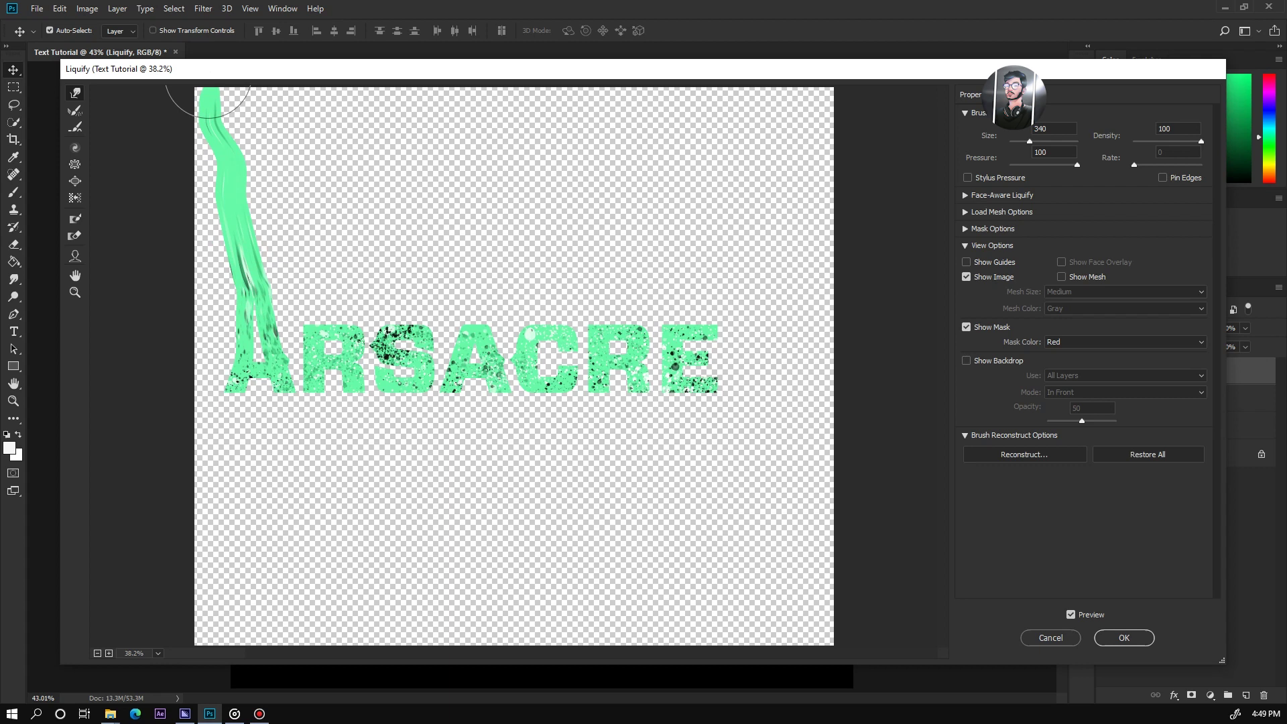
left_click_drag(310, 322, 259, 121)
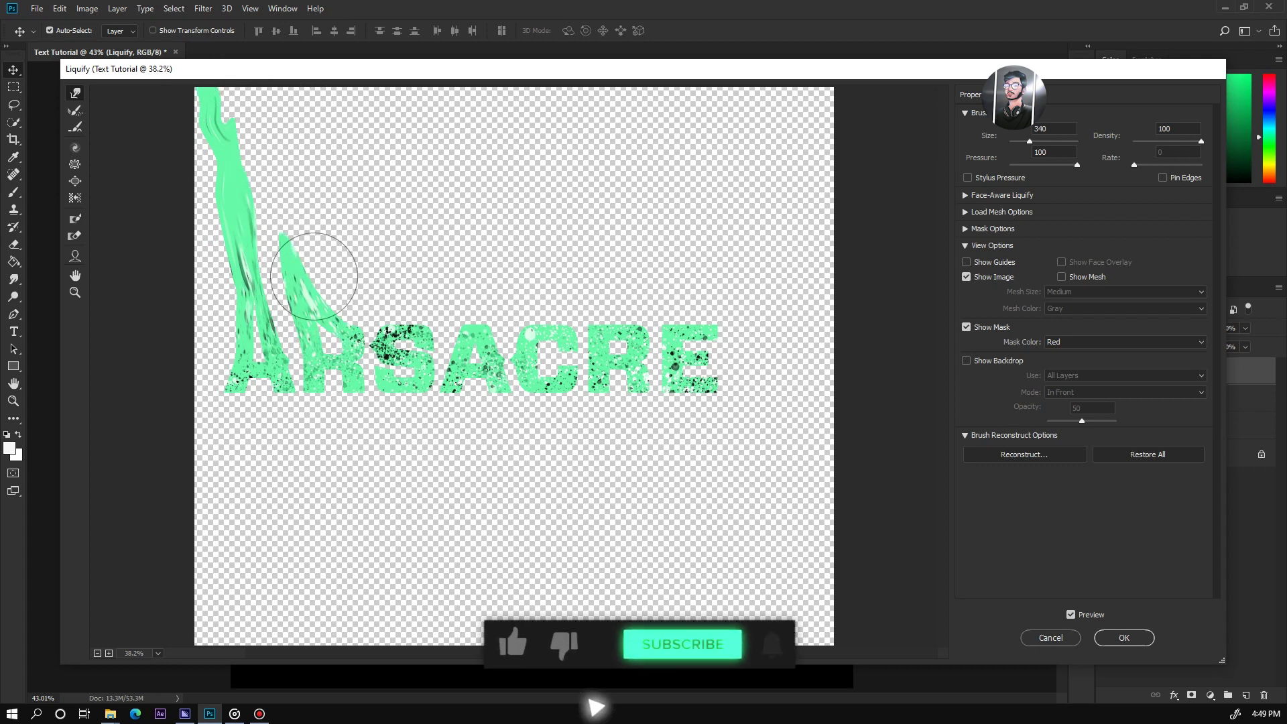
mouse_move(322, 278)
left_mouse_down()
mouse_move(316, 172)
mouse_move(285, 50)
left_mouse_up()
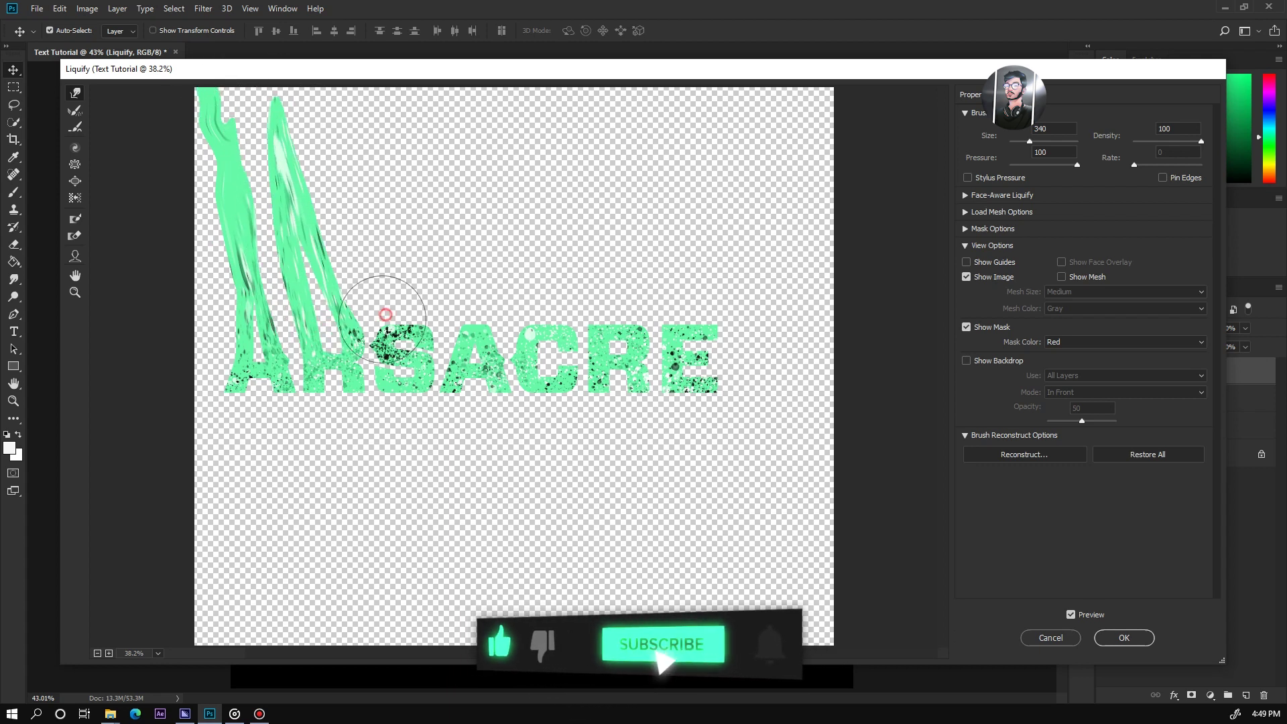
left_click_drag(397, 310, 342, 74)
left_click_drag(348, 239, 340, 81)
left_click_drag(462, 321, 416, 153)
mouse_move(473, 299)
left_mouse_down()
mouse_move(460, 108)
mouse_move(445, 78)
left_mouse_up()
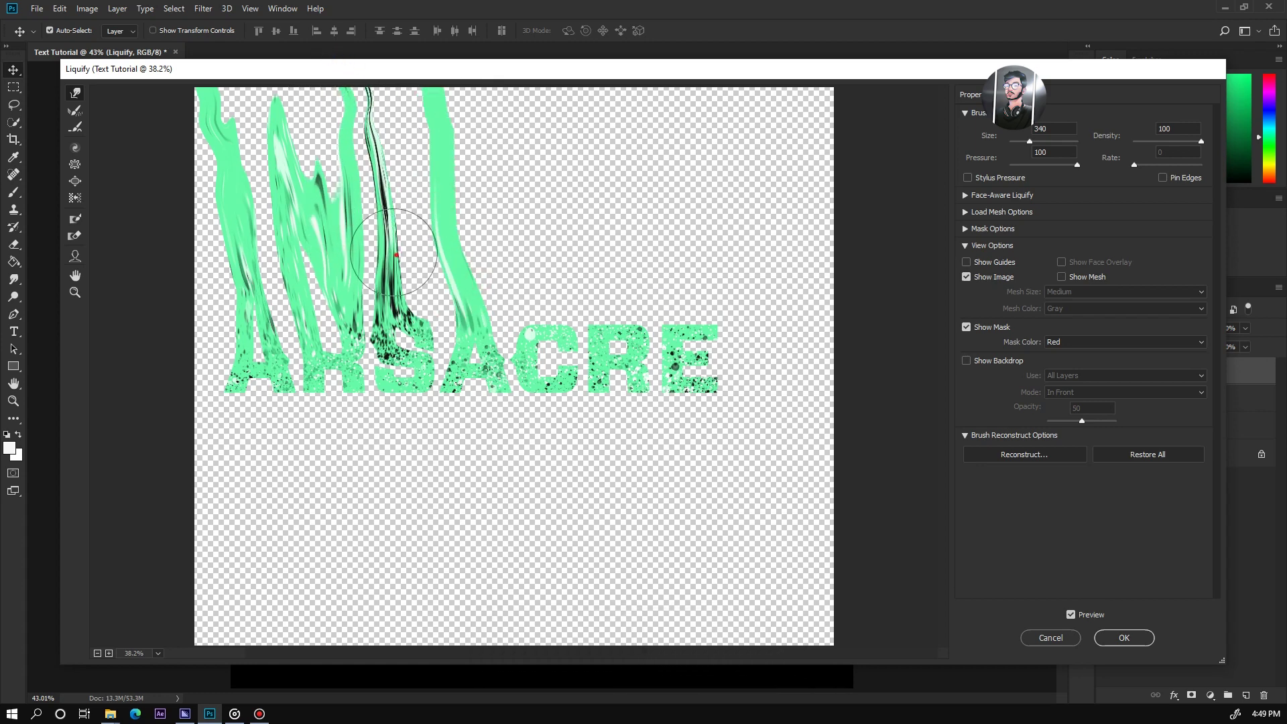
mouse_move(394, 252)
left_mouse_down()
mouse_move(435, 149)
mouse_move(403, 193)
mouse_move(383, 128)
left_mouse_up()
- Stretch the tops of the letters C, R and E upward to the canvas edge and extend the second A's strand
left_click_drag(532, 318, 481, 134)
left_click_drag(523, 295, 525, 147)
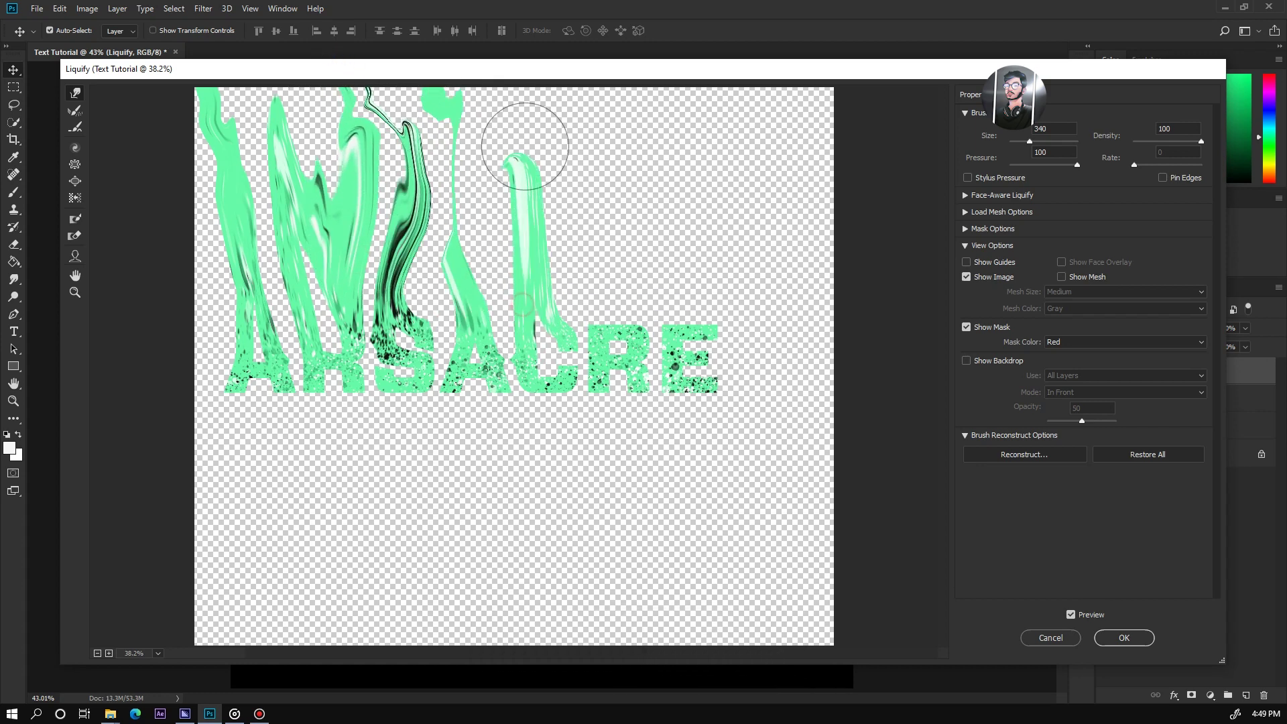
left_click_drag(525, 225, 473, 117)
mouse_move(450, 288)
left_mouse_down()
mouse_move(464, 203)
mouse_move(446, 112)
left_mouse_up()
mouse_move(614, 314)
left_mouse_down()
mouse_move(594, 102)
mouse_move(637, 313)
mouse_move(649, 201)
left_mouse_up()
mouse_move(676, 305)
left_mouse_down()
mouse_move(664, 228)
mouse_move(749, 113)
left_mouse_up()
left_click_drag(717, 281, 745, 136)
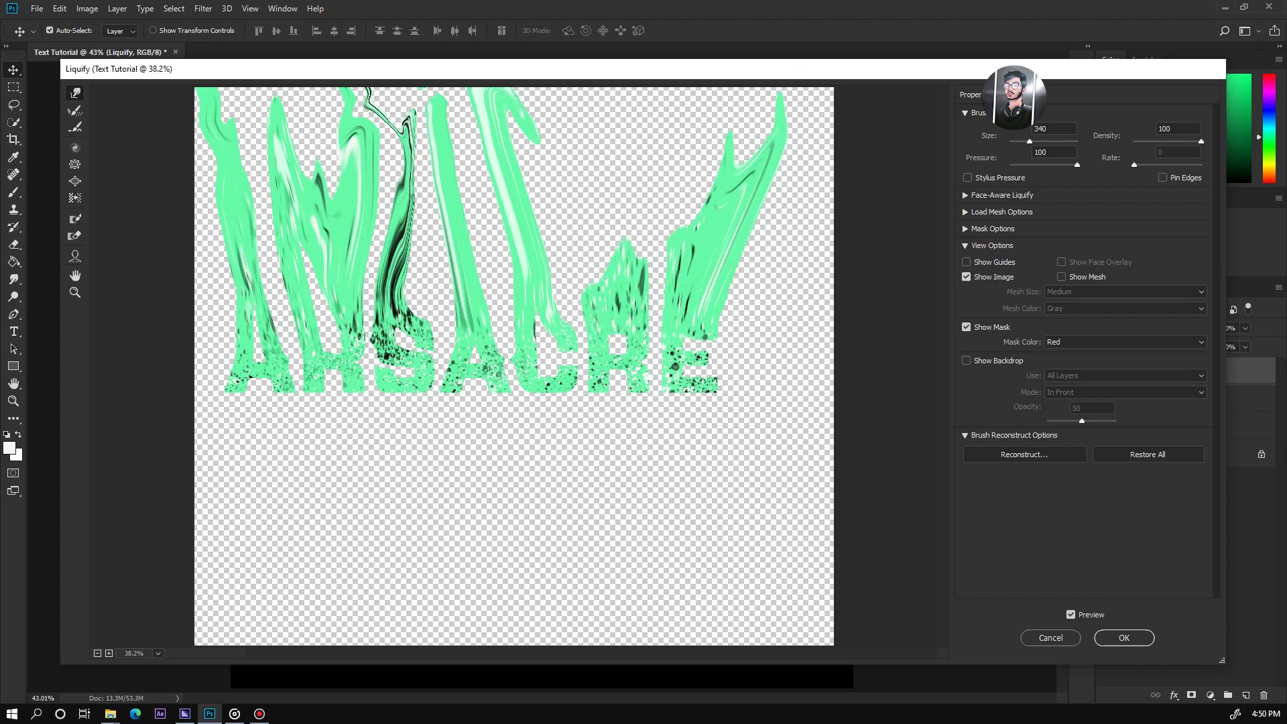
left_click_drag(720, 257, 840, 95)
left_click_drag(799, 166, 835, 92)
left_click_drag(682, 245, 749, 83)
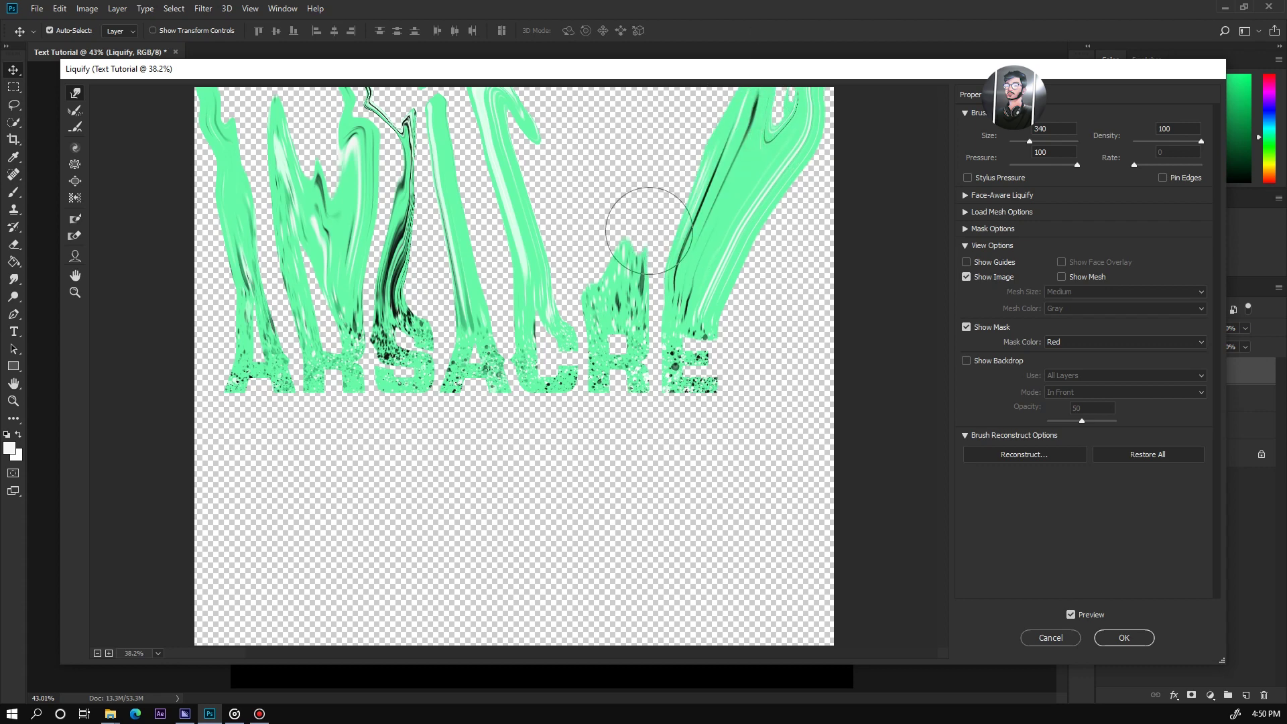
left_click_drag(648, 266, 674, 109)
left_click_drag(603, 264, 600, 107)
left_click_drag(631, 214, 643, 91)
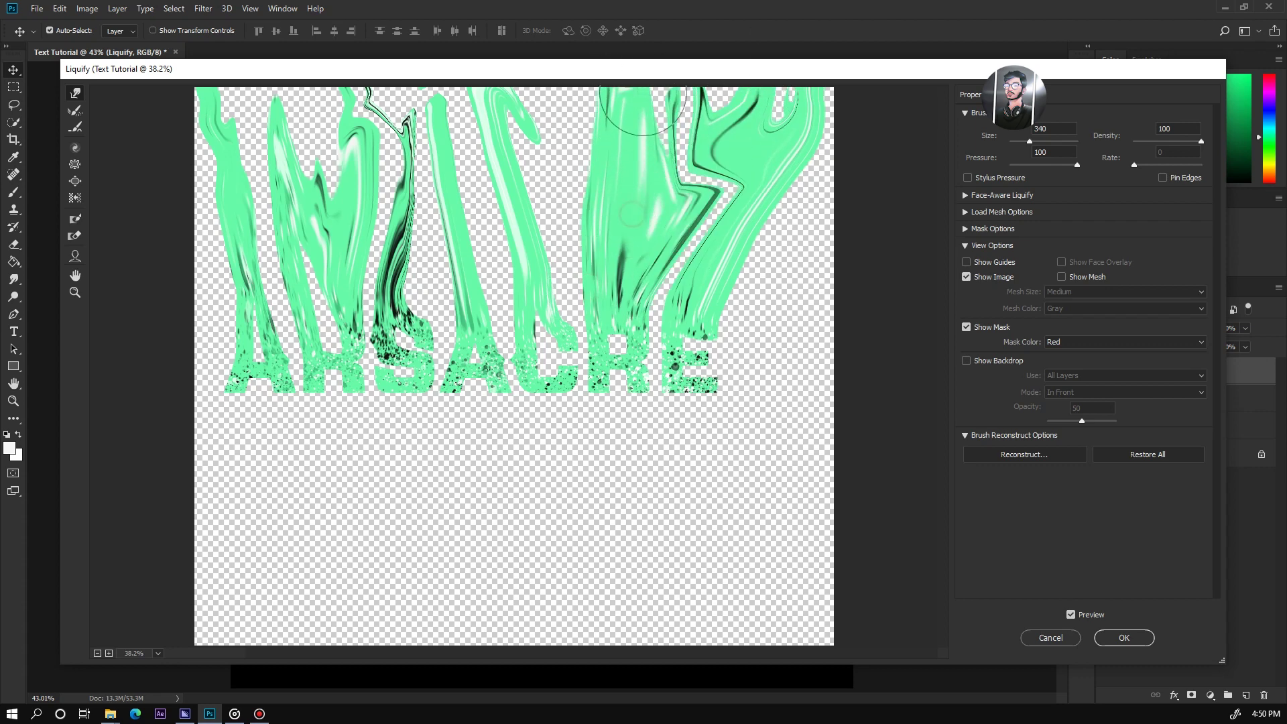
- Pull the strands above the letters further upward so they fill the gaps up to the canvas edge
left_click_drag(538, 287, 534, 92)
left_click_drag(516, 175, 513, 94)
left_click_drag(546, 269, 561, 121)
left_click_drag(478, 308, 450, 101)
left_click_drag(407, 310, 429, 107)
left_click_drag(393, 269, 373, 115)
left_click_drag(289, 263, 271, 107)
left_click_drag(251, 298, 227, 108)
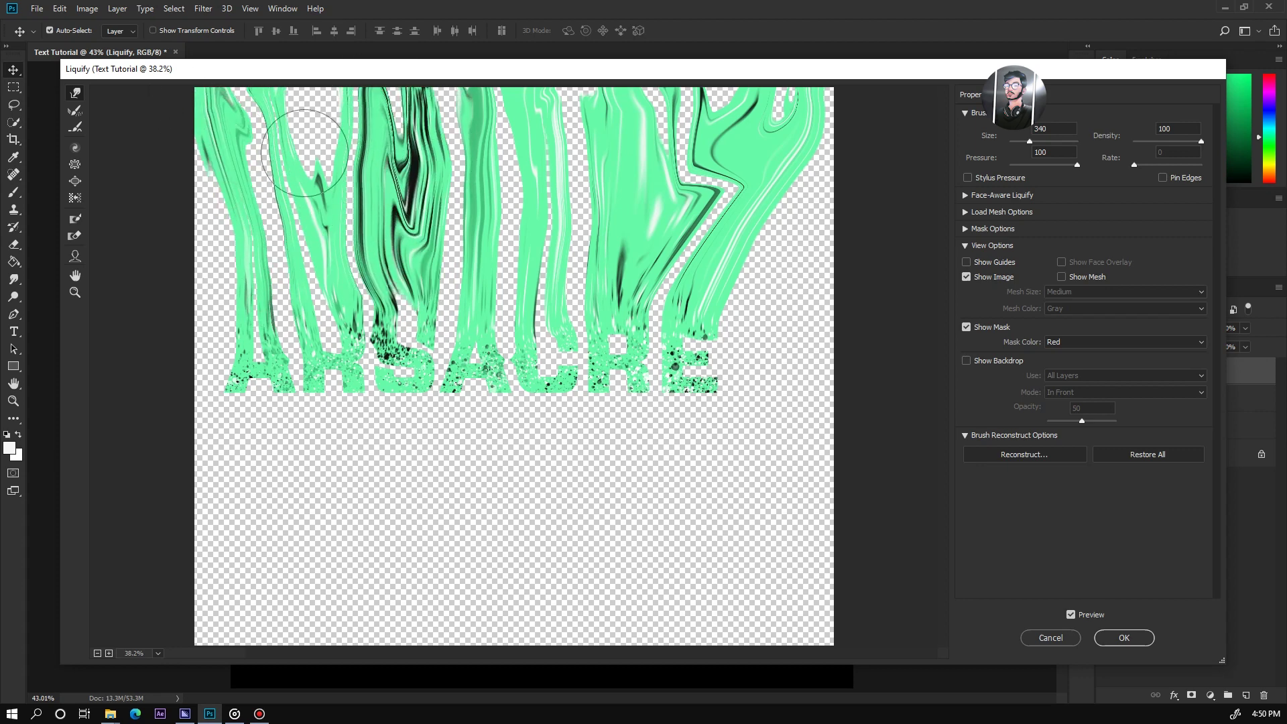
left_click_drag(304, 153, 319, 111)
left_click_drag(649, 196, 637, 153)
- Set the Liquify brush pressure to 36 and push the strands above the letters rightward into a bend across the full canvas width
left_click_drag(242, 208, 844, 217)
key("ctrl+z")
left_click_drag(1077, 164, 1034, 164)
left_click_drag(130, 241, 805, 216)
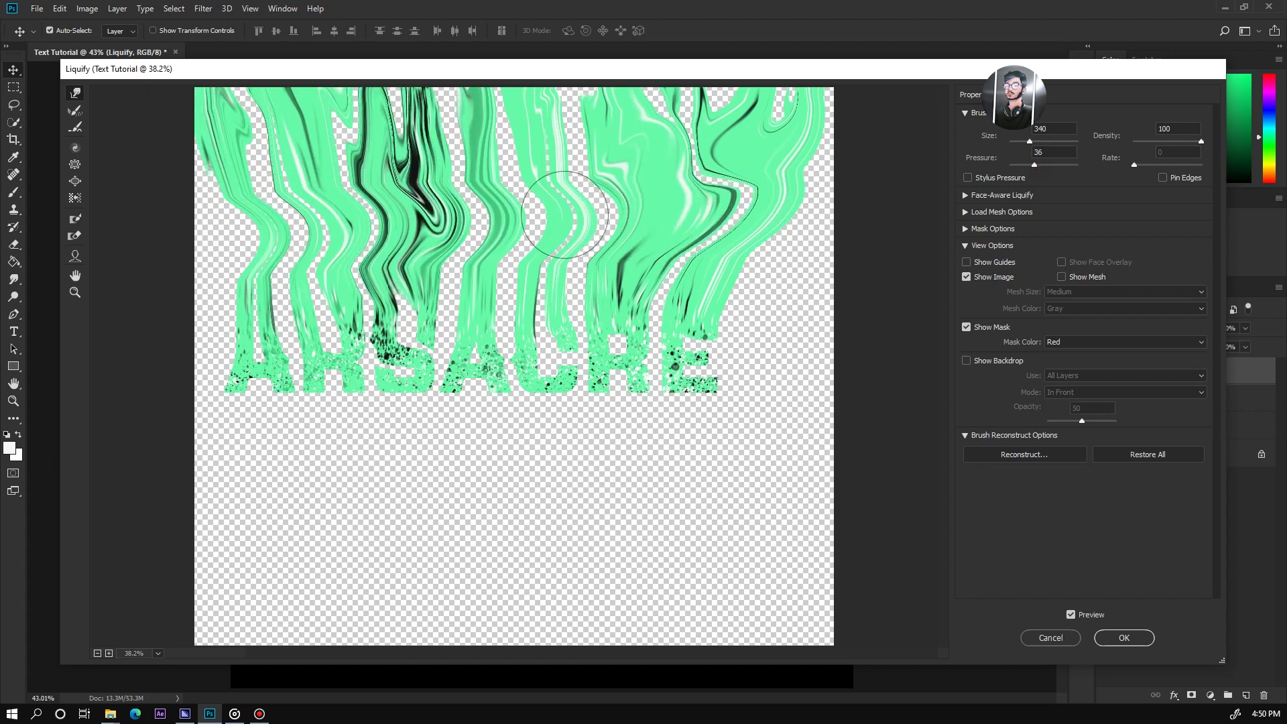
- Deepen the sideways bend across all strands above the letters with more Forward Warp strokes and apply the Liquify filter
left_click_drag(228, 225, 841, 189)
left_click_drag(288, 228, 459, 227)
left_click_drag(785, 230, 500, 235)
left_click_drag(832, 218, 424, 220)
mouse_move(831, 215)
left_mouse_down()
mouse_move(625, 208)
mouse_move(767, 215)
left_mouse_up()
key("ctrl+alt")
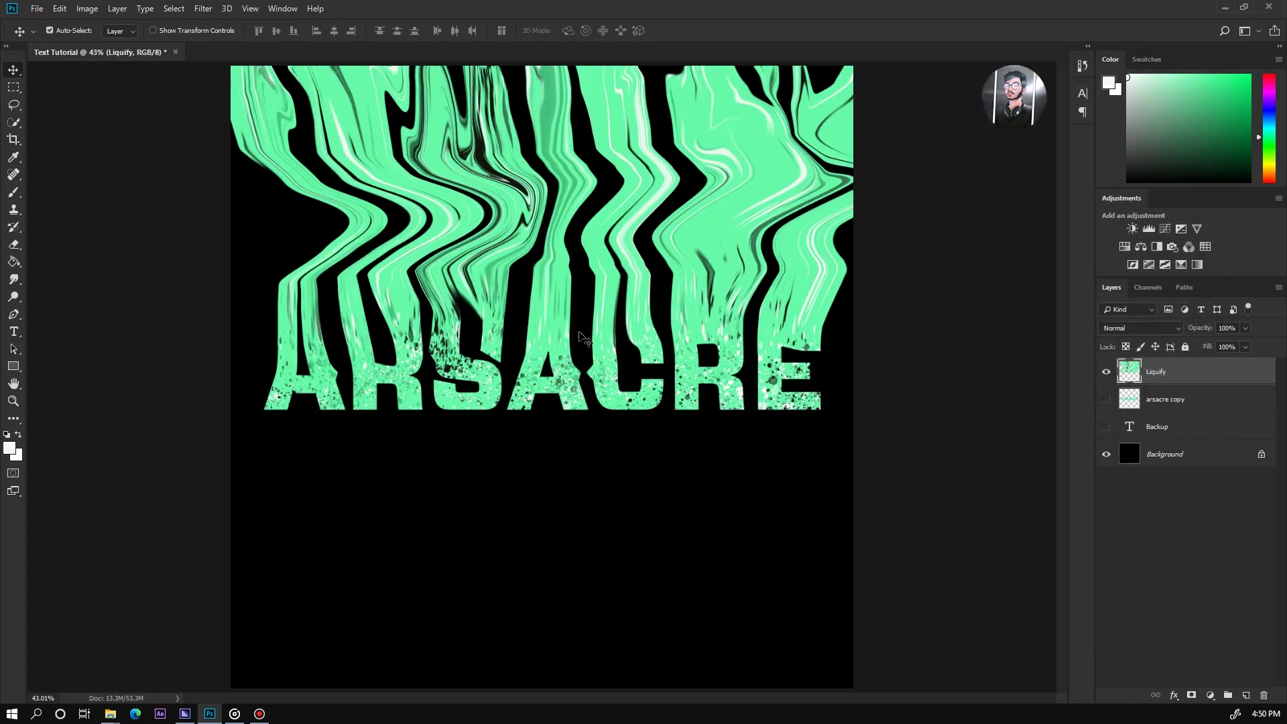
left_click_drag(614, 251, 597, 255)
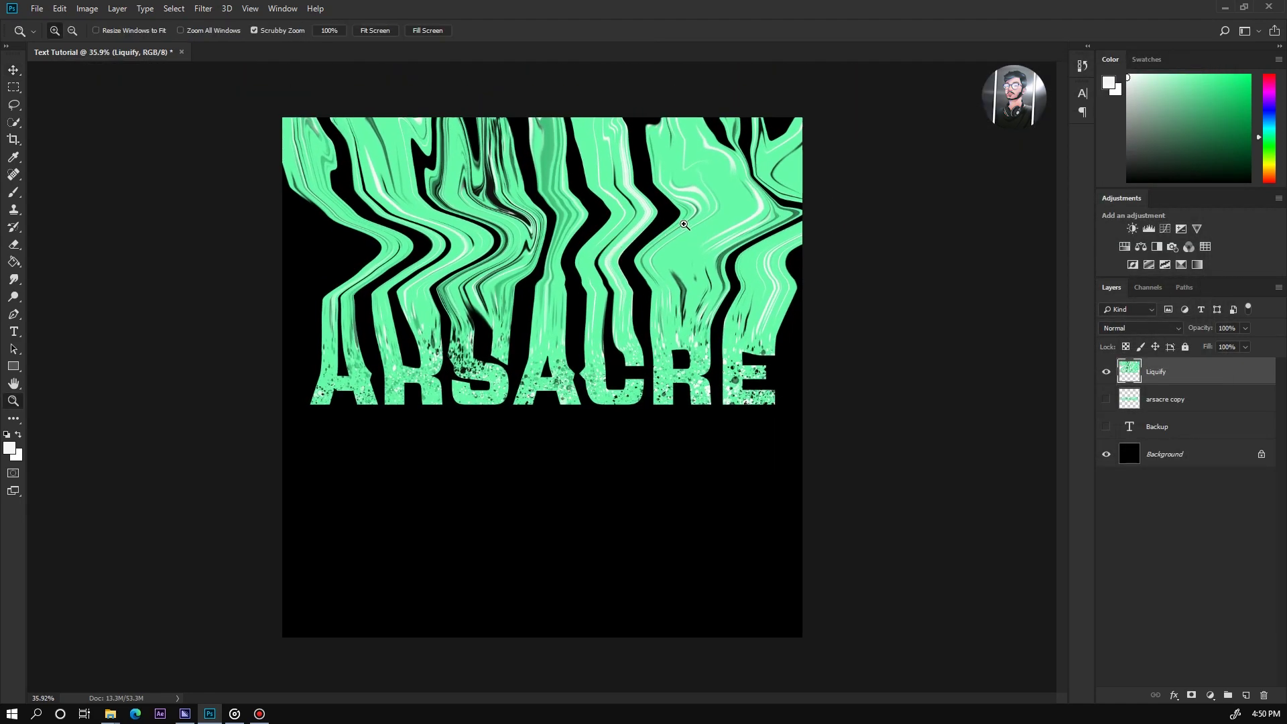
- Duplicate the "Liquify" layer and apply a Box Blur with a radius of about 17 pixels to the copy
mouse_move(1191, 376)
left_mouse_down()
mouse_move(1197, 637)
mouse_move(1246, 695)
left_mouse_up()
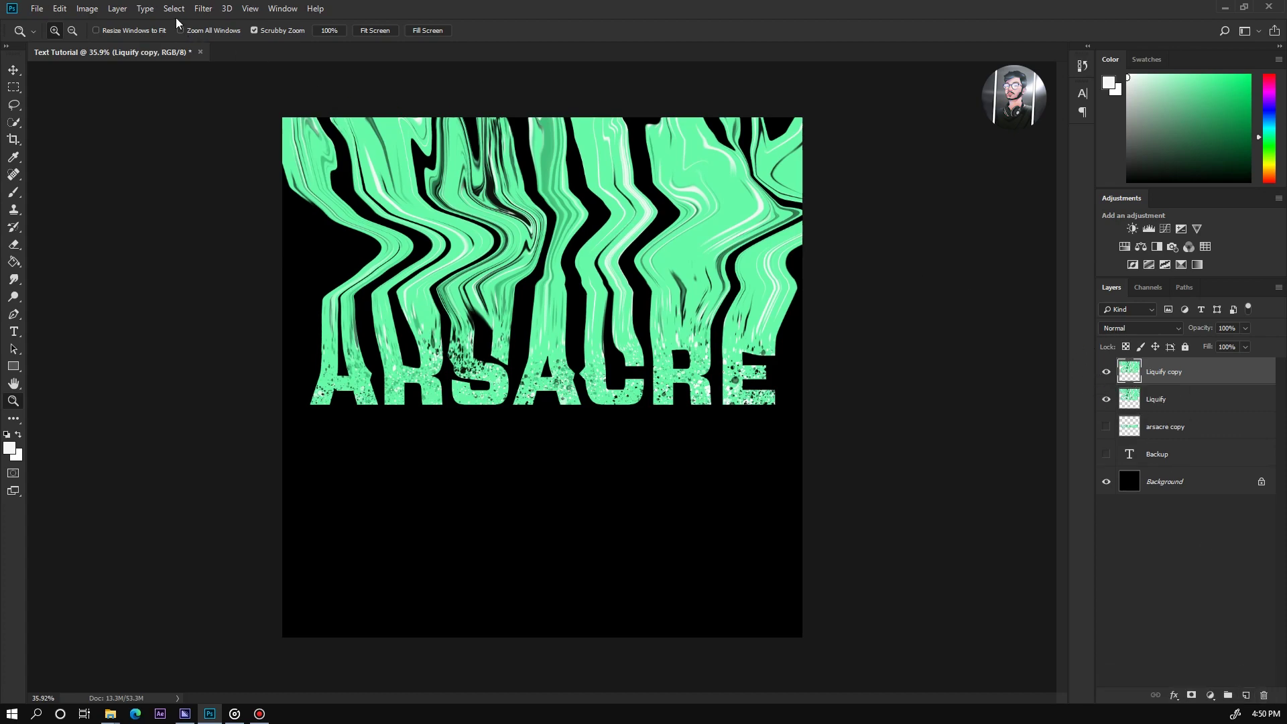
left_click(203, 8)
mouse_move(292, 163)
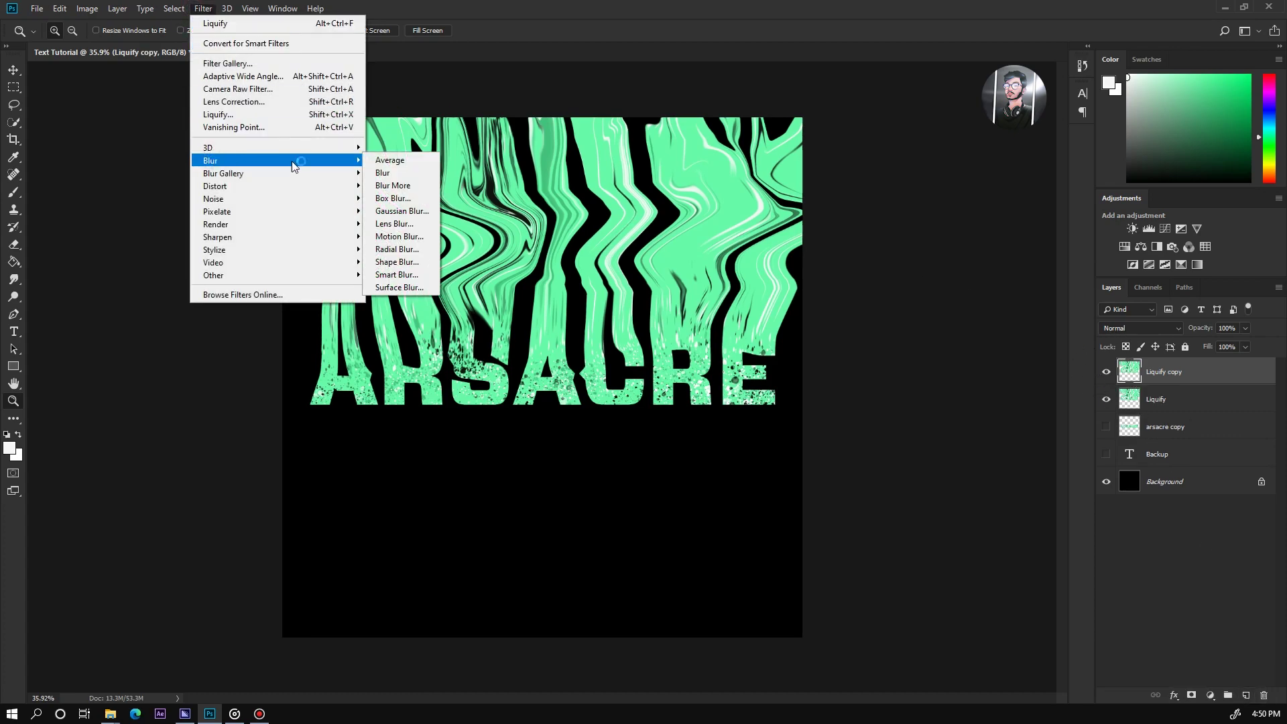
left_click(398, 199)
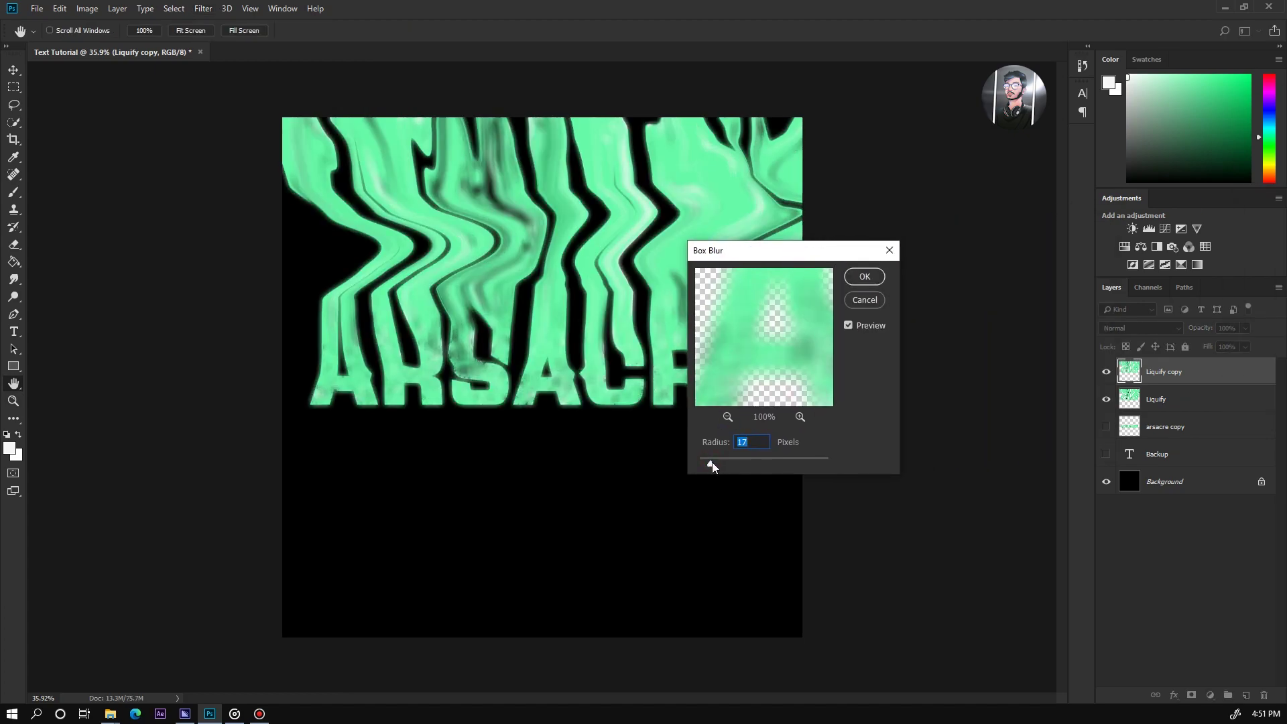
left_click_drag(712, 462, 711, 462)
left_click(864, 276)
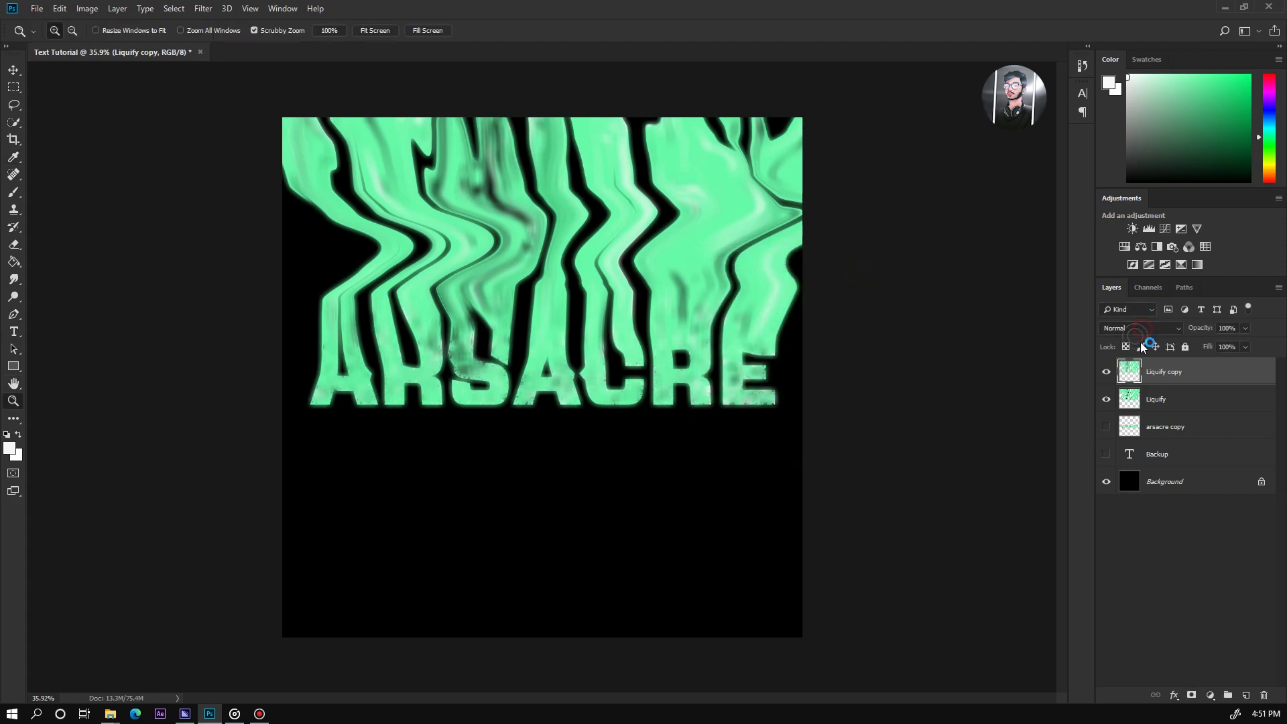
- Set the blurred "Liquify copy" layer to Linear Dodge (Add) at 64% opacity and place it below the "Liquify" layer
left_click(1148, 327)
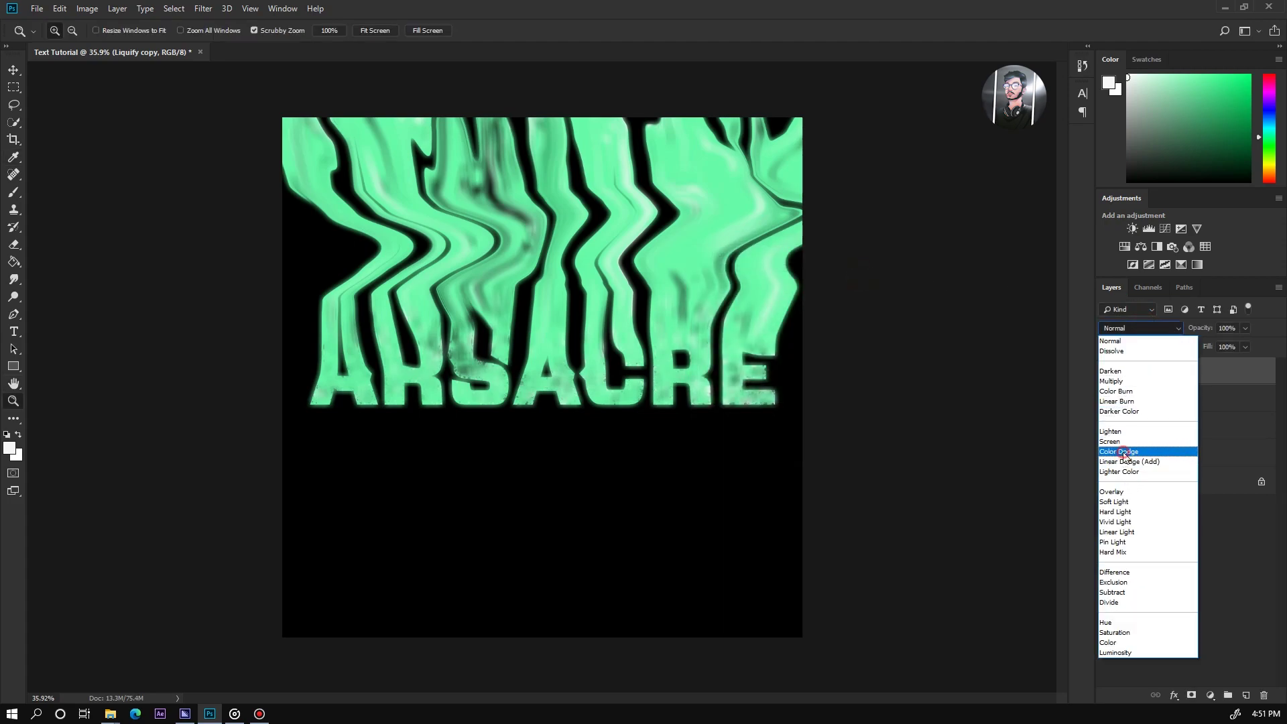
left_click(1127, 451)
mouse_move(1141, 375)
left_mouse_down()
mouse_move(1137, 403)
mouse_move(1153, 364)
left_mouse_up()
left_click_drag(1200, 328, 1177, 329)
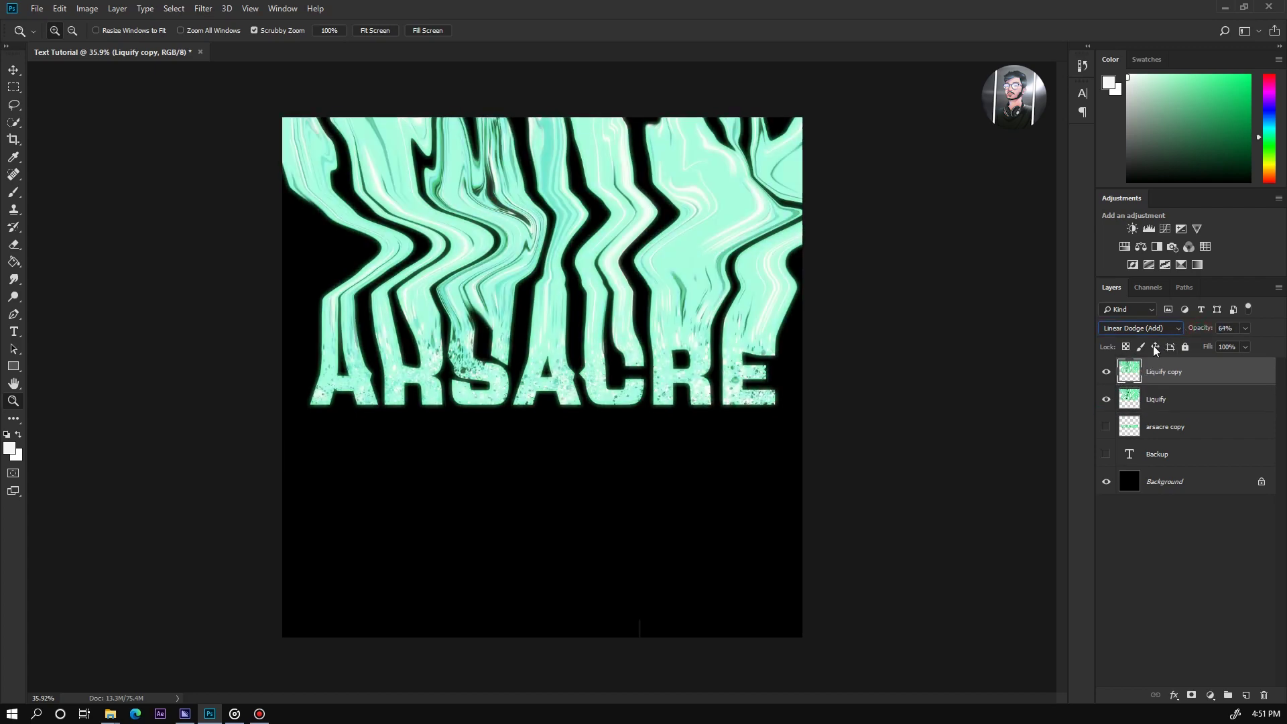
left_click_drag(1132, 370, 1128, 401)
left_click(1130, 371)
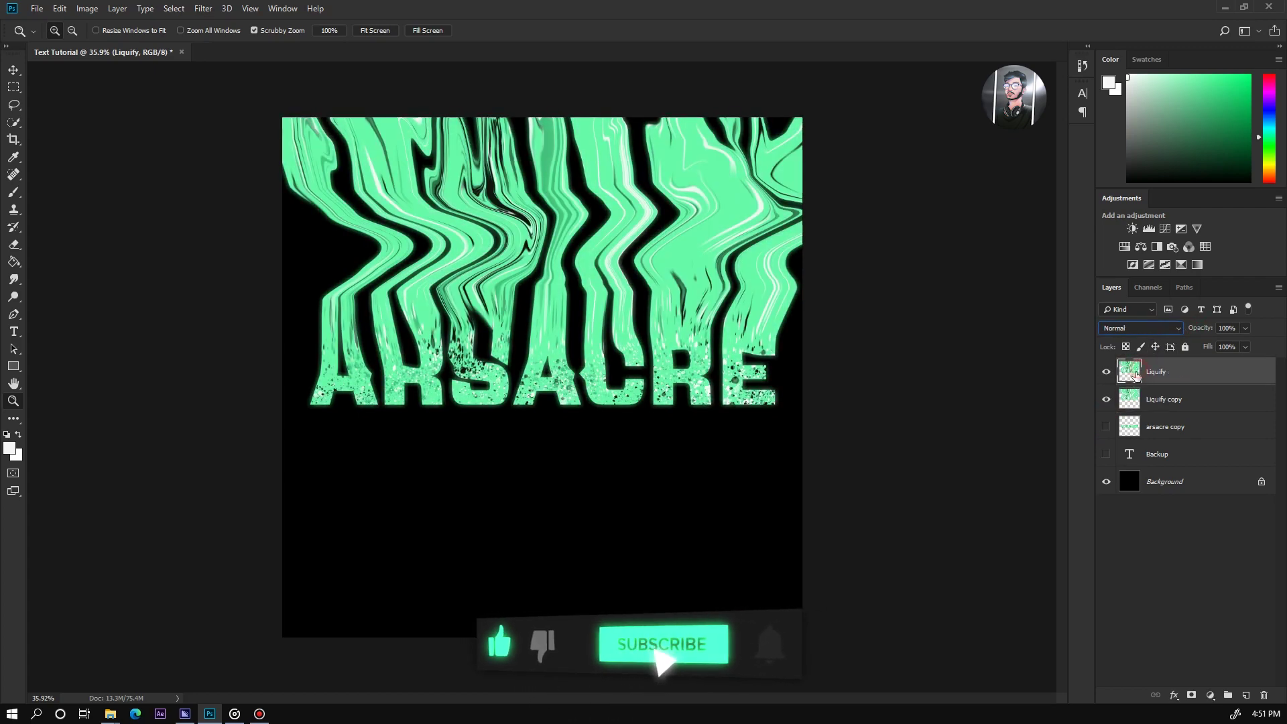
- Duplicate the "Liquify copy" layer, move the duplicate to the top of the stack and set its blend mode to Screen
mouse_move(803, 321)
left_mouse_down()
mouse_move(738, 320)
mouse_move(778, 320)
left_mouse_up()
left_click(1178, 400)
key("ctrl+j")
mouse_move(1169, 400)
left_mouse_down()
mouse_move(1141, 402)
mouse_move(1140, 362)
left_mouse_up()
left_click(1148, 330)
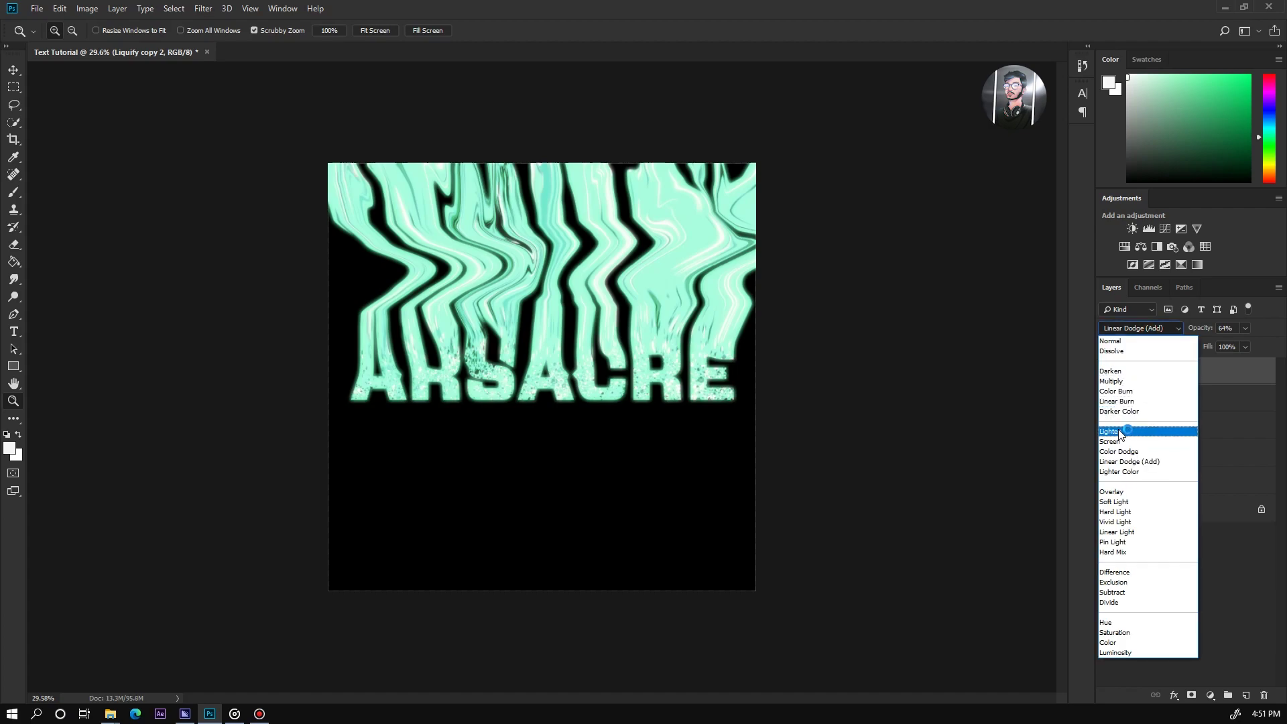
left_click(1126, 433)
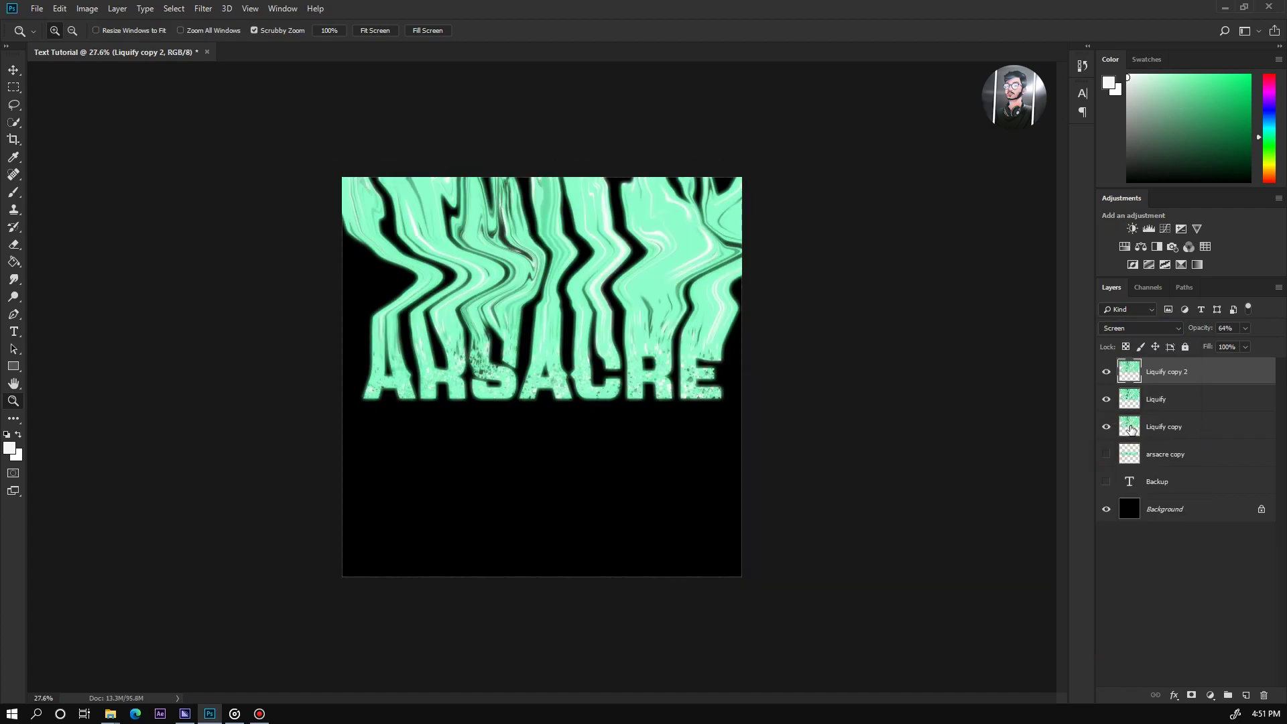
- Group the three Liquify layers and merge a duplicate of that group into a single layer
left_click(1132, 419)
left_click(1162, 373, "shift")
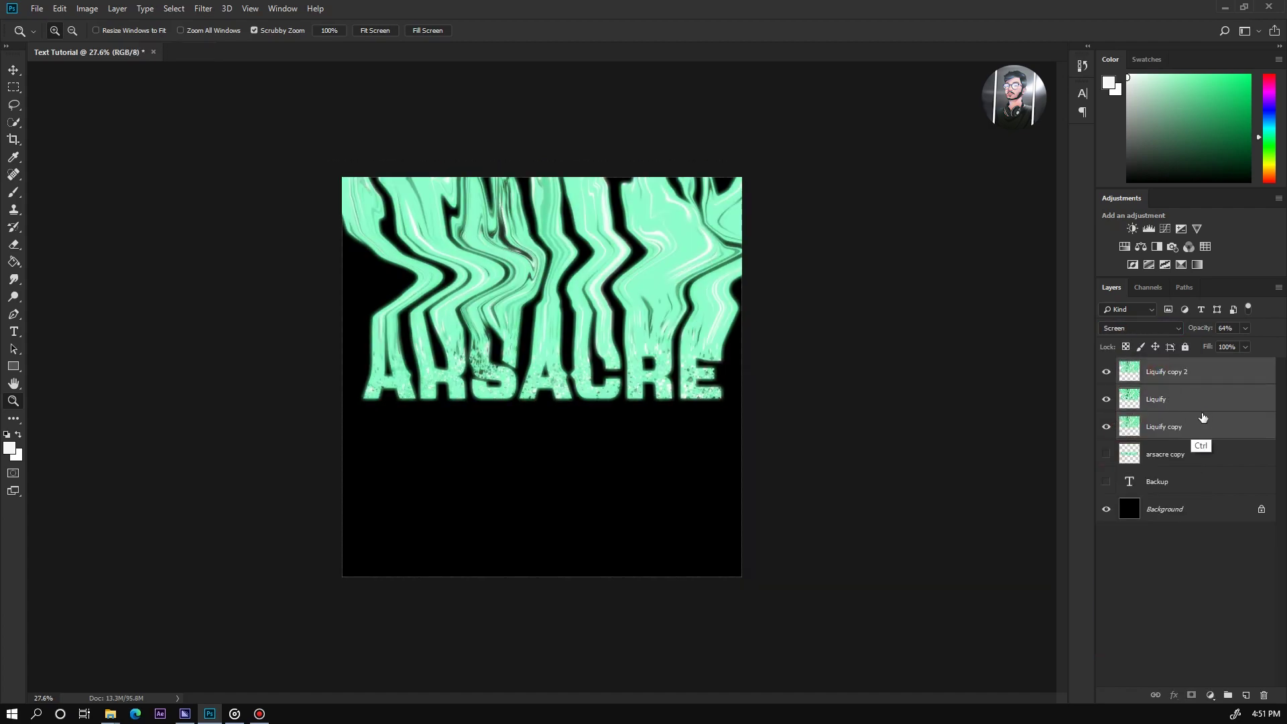
left_click_drag(1175, 380, 1226, 649)
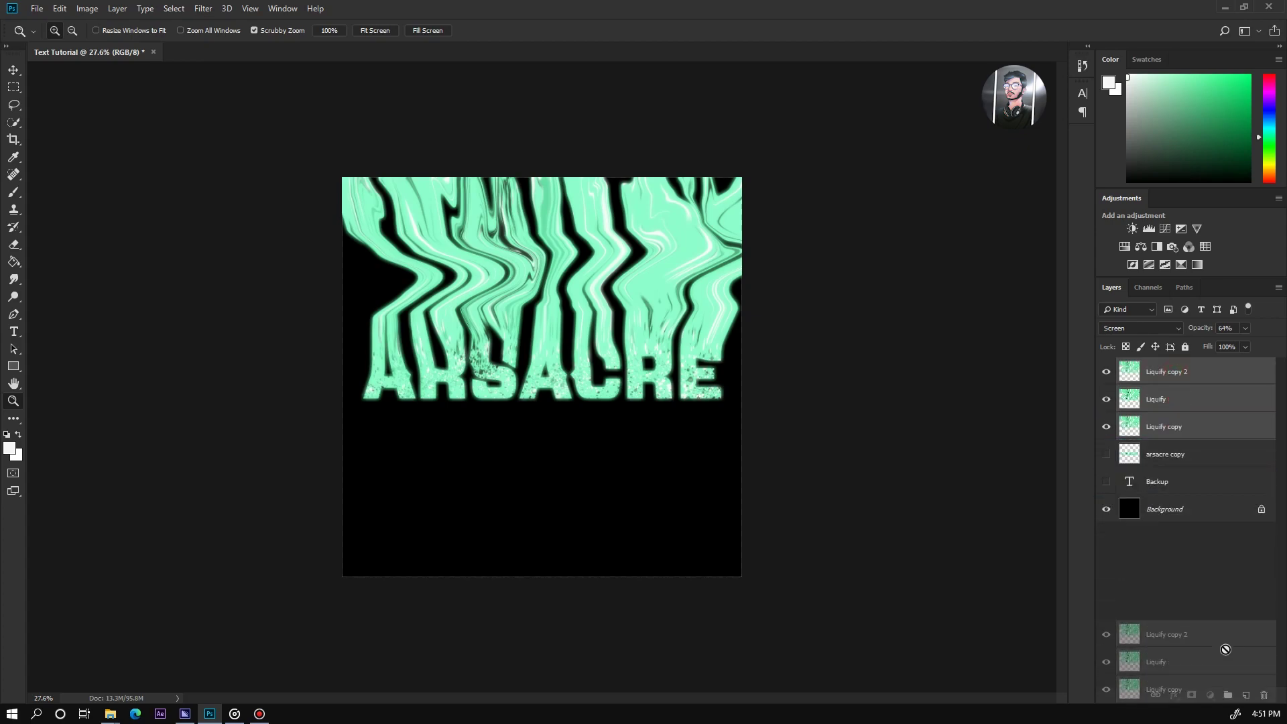
left_click_drag(1226, 695, 1228, 694)
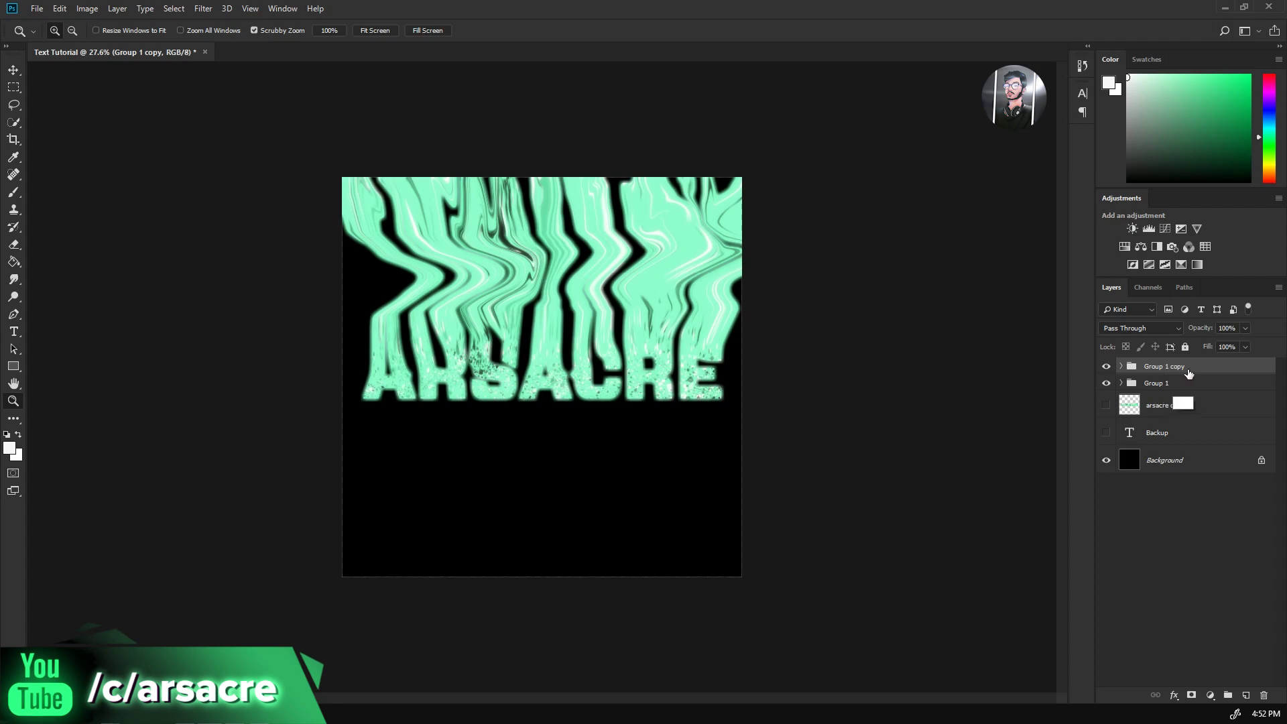
right_click(1189, 373)
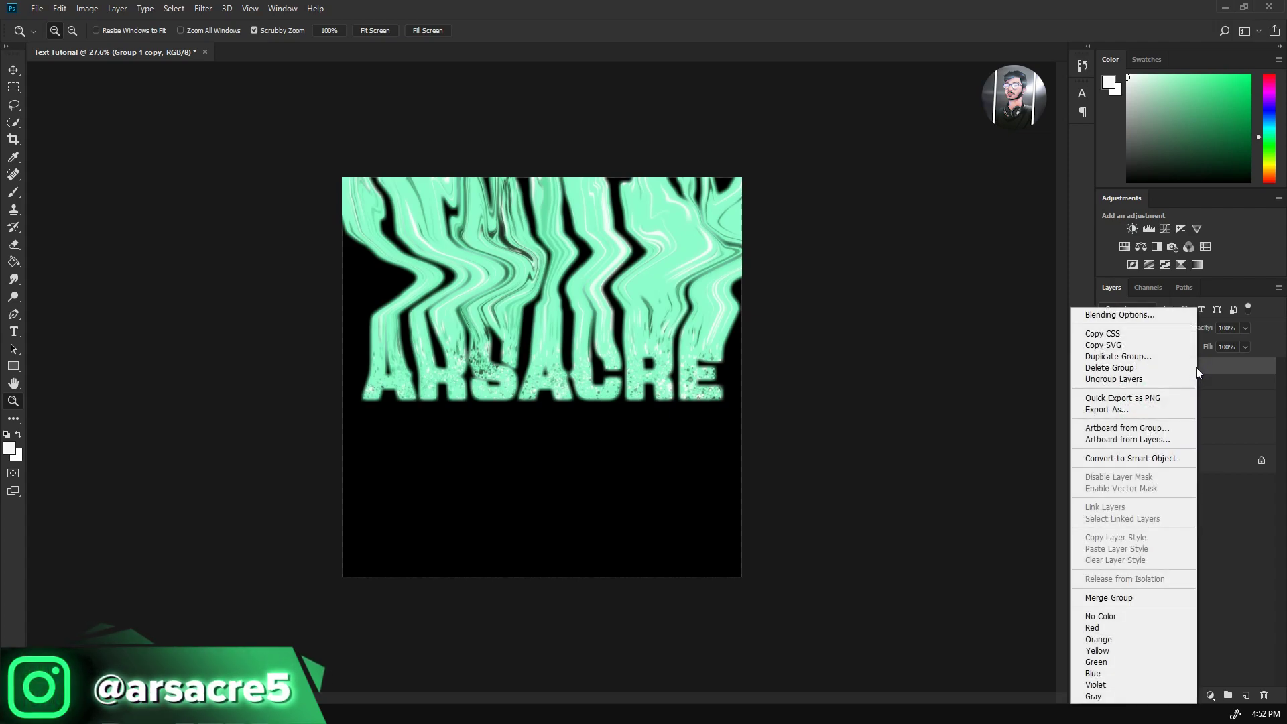
left_click(1134, 598)
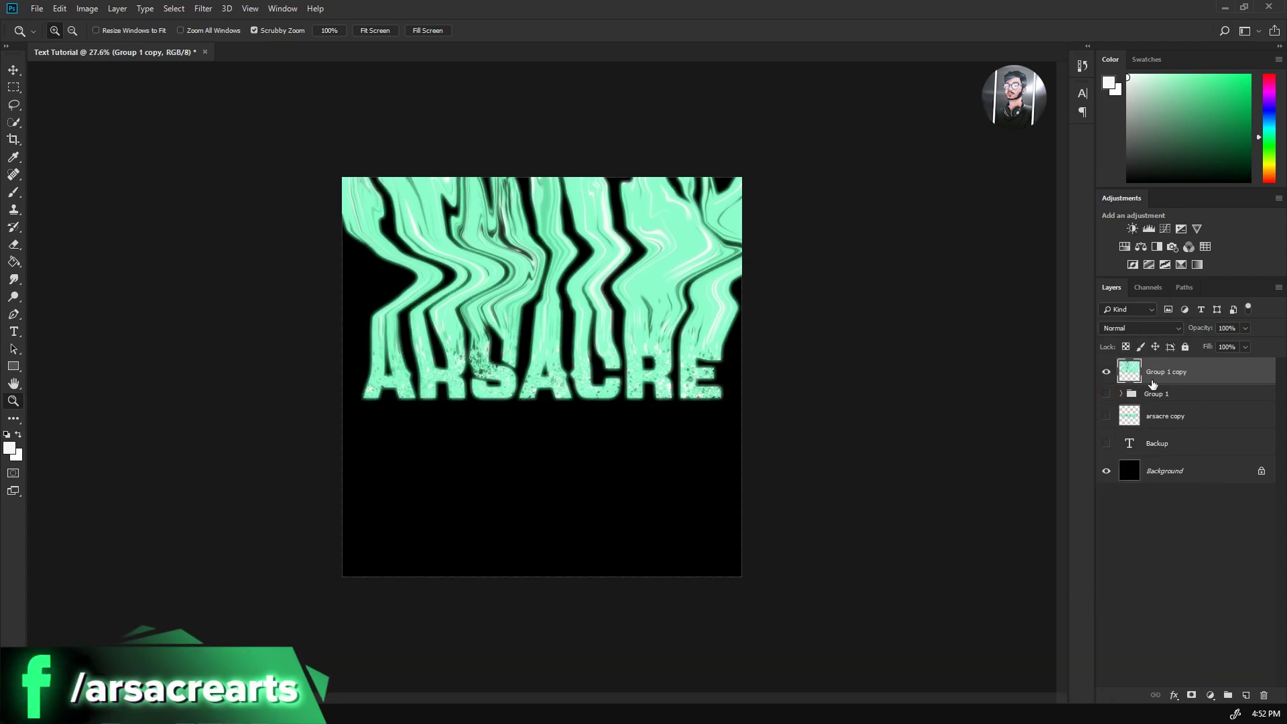
- Paint white and black spatters over the warped letters on the merged layer using Kyle's Spatter Brushes
key("v")
mouse_move(647, 294)
left_mouse_down()
mouse_move(695, 381)
mouse_move(631, 297)
left_mouse_up()
key("b")
right_click(632, 303)
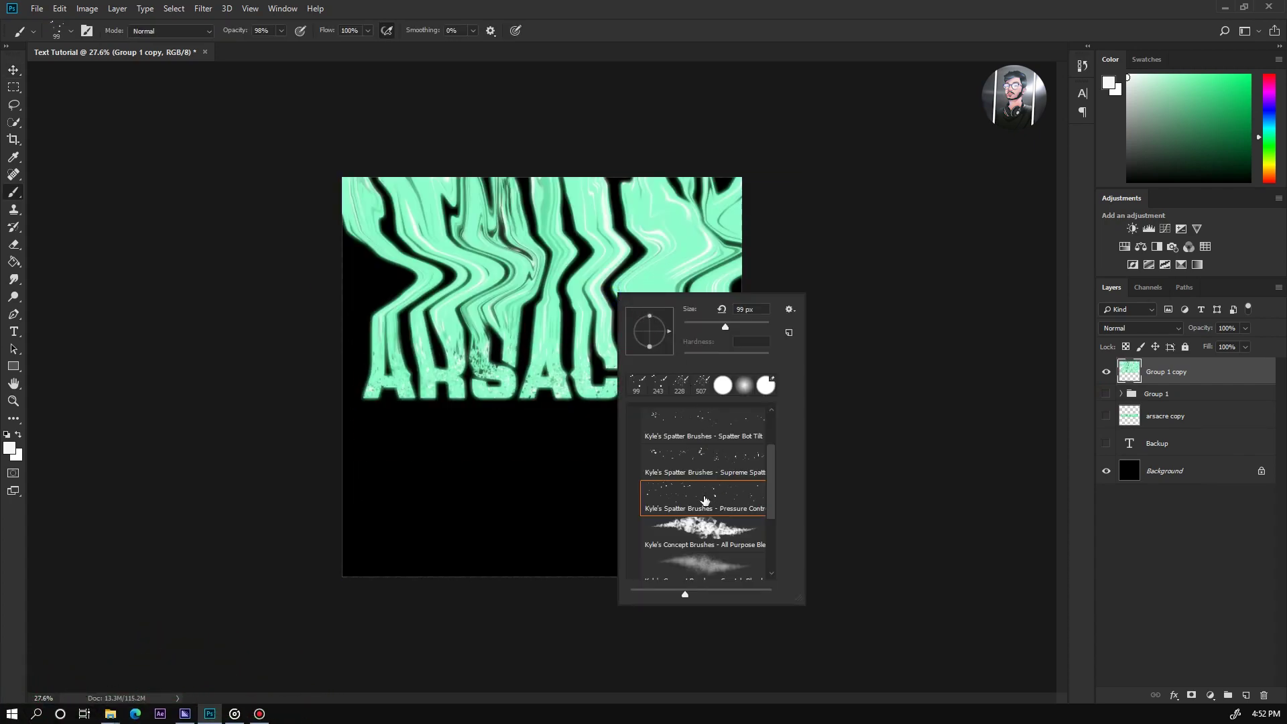
left_click_drag(1163, 97, 1127, 74)
key("ctrl+space")
left_click_drag(502, 265, 515, 257)
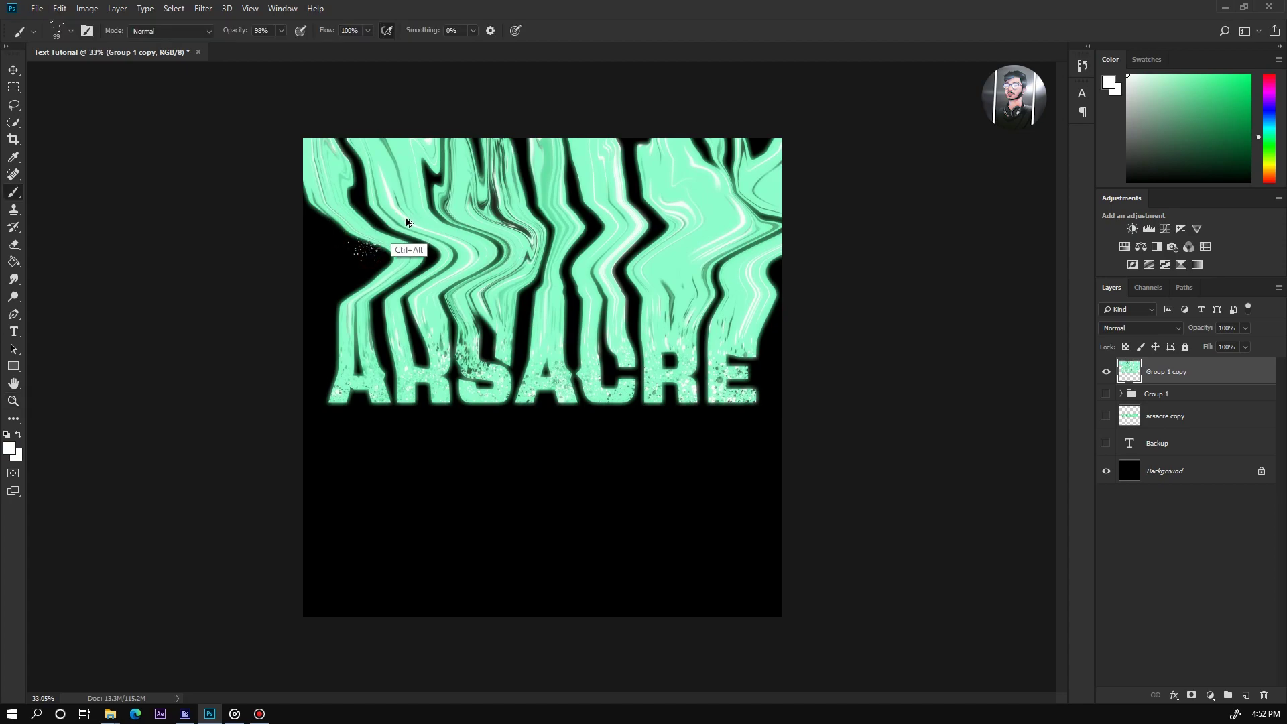
left_click_drag(443, 234, 597, 234)
left_click(345, 238)
key("ctrl+z")
left_click_drag(374, 217, 331, 216)
left_click(331, 195)
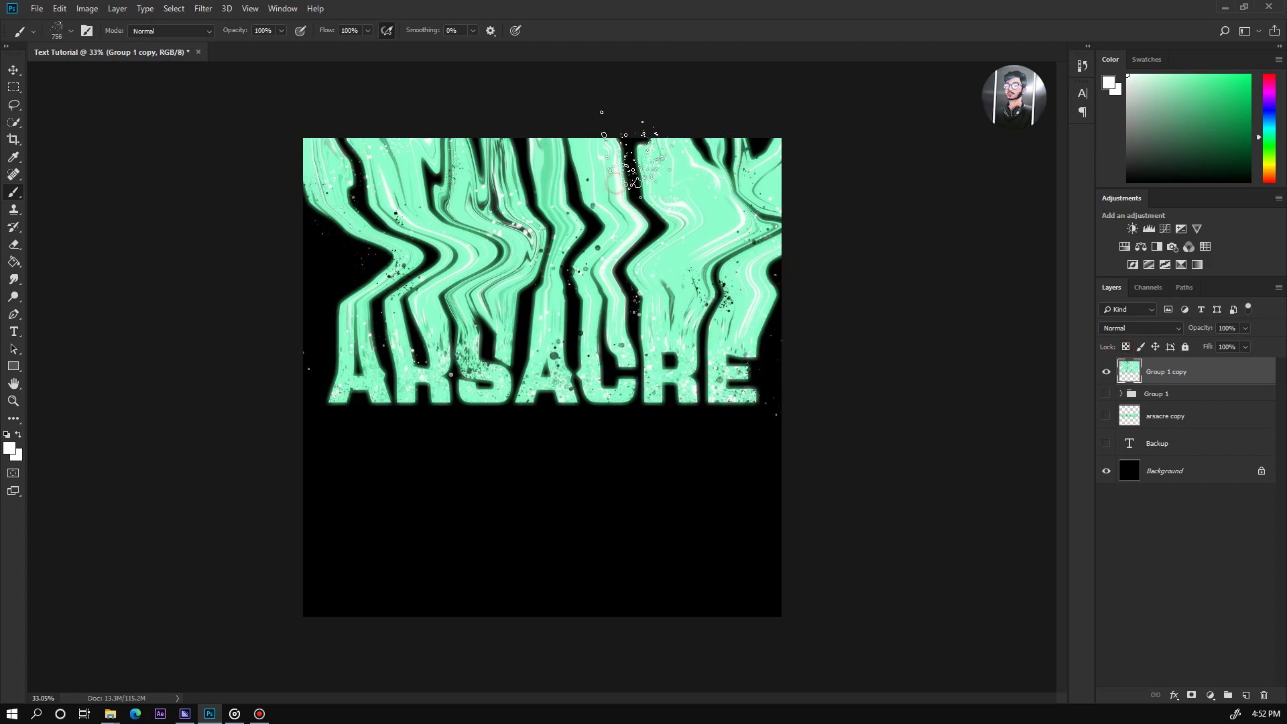
- Duplicate the spattered "Group 1 copy" layer and flip the duplicate vertically beneath the letters as a mirrored reflection
key("z")
mouse_move(567, 291)
left_mouse_down()
mouse_move(530, 295)
mouse_move(546, 302)
left_mouse_up()
key("b")
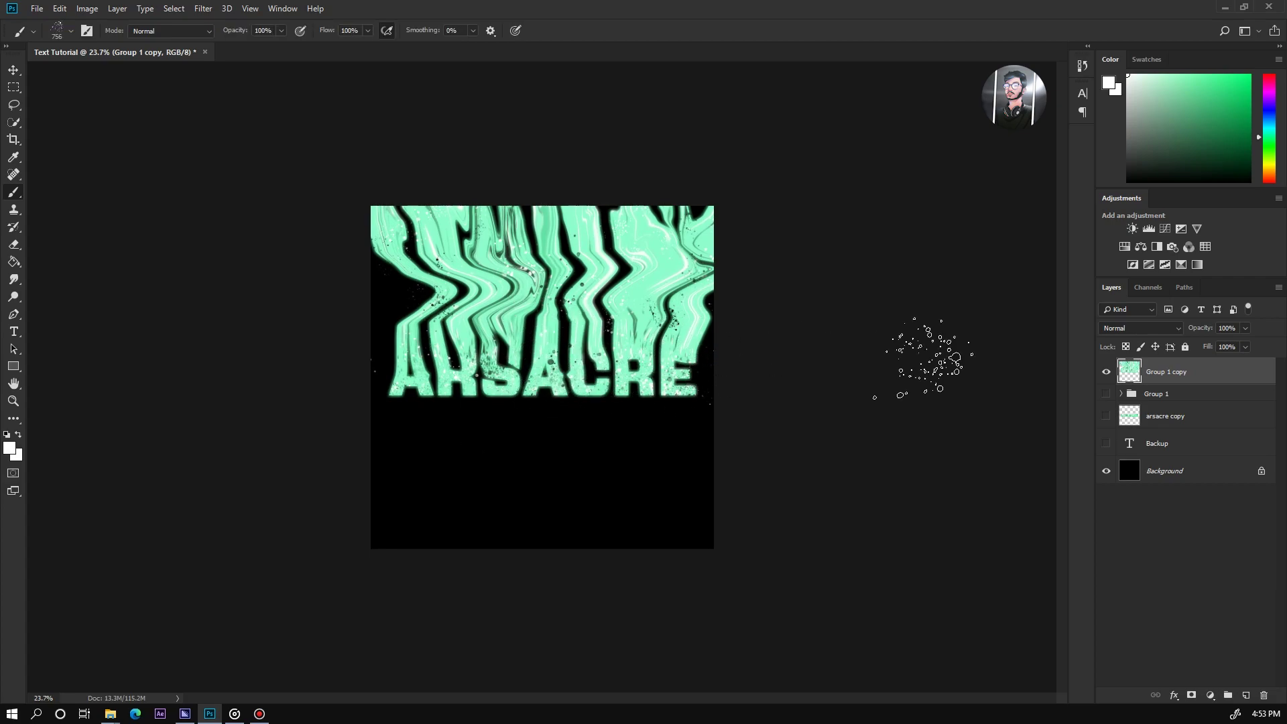
left_click(1107, 372)
left_click(1107, 372)
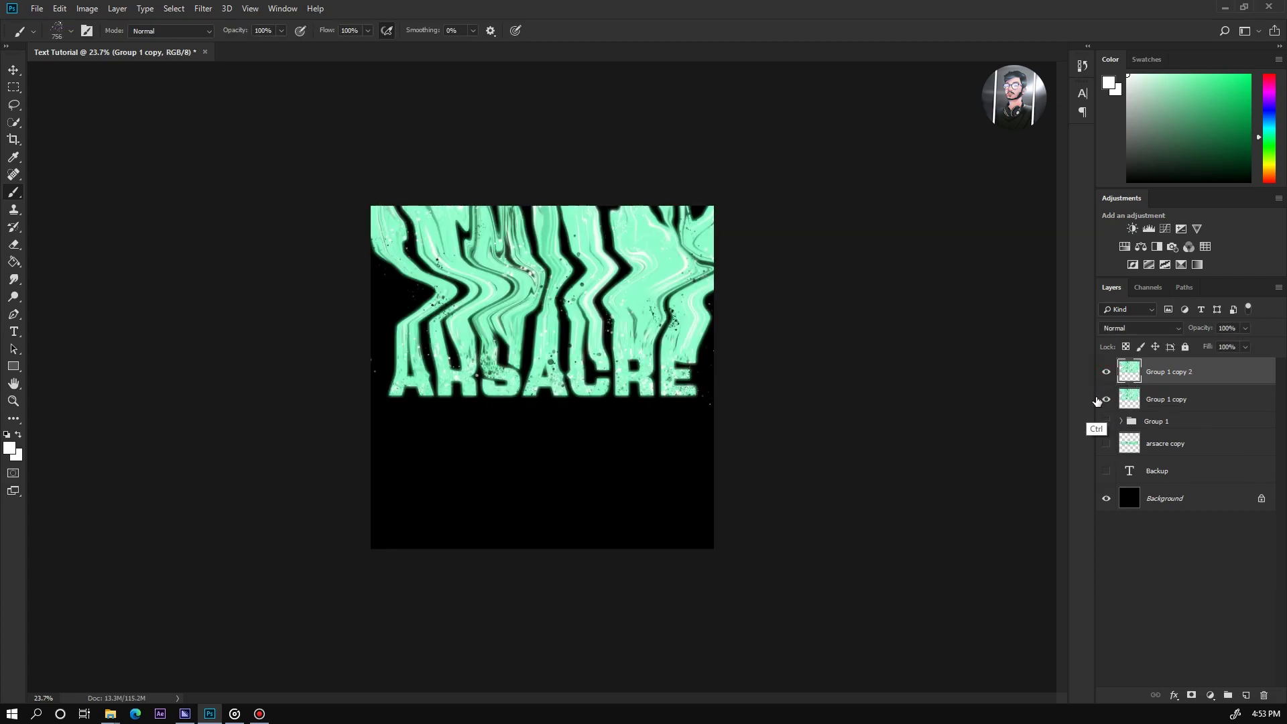
key("ctrl+t")
left_click_drag(569, 312, 526, 554)
left_click_drag(538, 480, 543, 488)
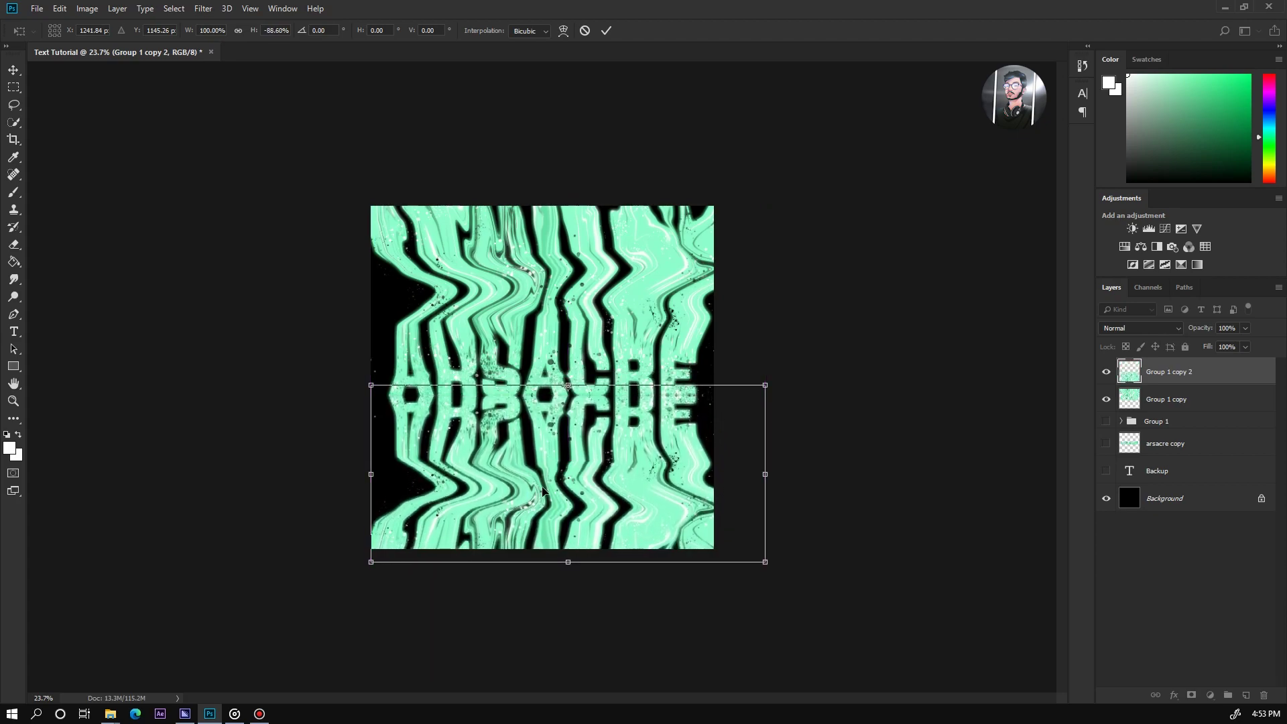
- Spread the lower corners of the reflection outward in perspective, adjust its fit under the letters and apply the transform
right_click(625, 484)
left_click(643, 552)
left_click_drag(370, 561, 270, 574)
key("ctrl+plus")
key("ctrl+plus")
key("ctrl+plus")
left_click_drag(1011, 394, 991, 403)
left_click_drag(75, 598, 70, 598)
key("Return")
key("ctrl+minus")
- Warp the reflection layer so its upper edge lines up with the baseline of the letters, and apply the transform
key("ctrl+t")
left_click_drag(564, 650, 649, 637)
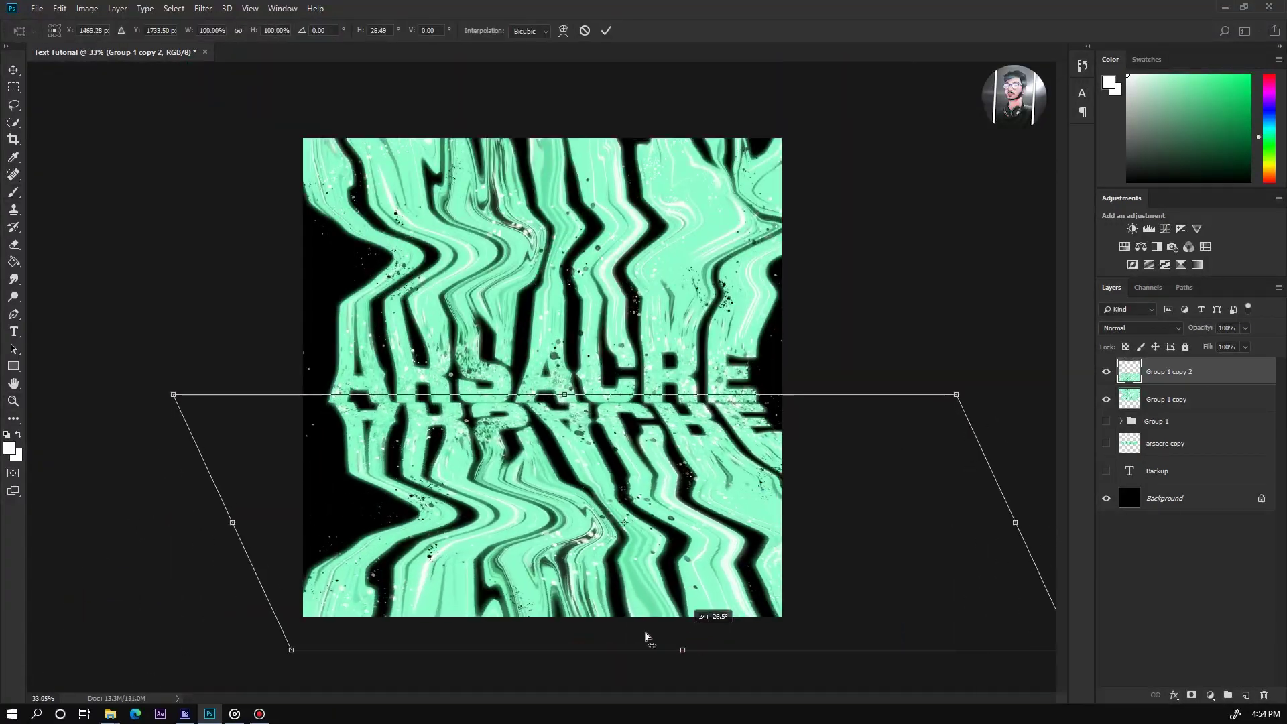
key("ctrl+z")
left_click(563, 30)
key("ctrl+plus")
key("ctrl+plus")
left_click_drag(324, 411, 584, 403)
left_click_drag(114, 403, 163, 408)
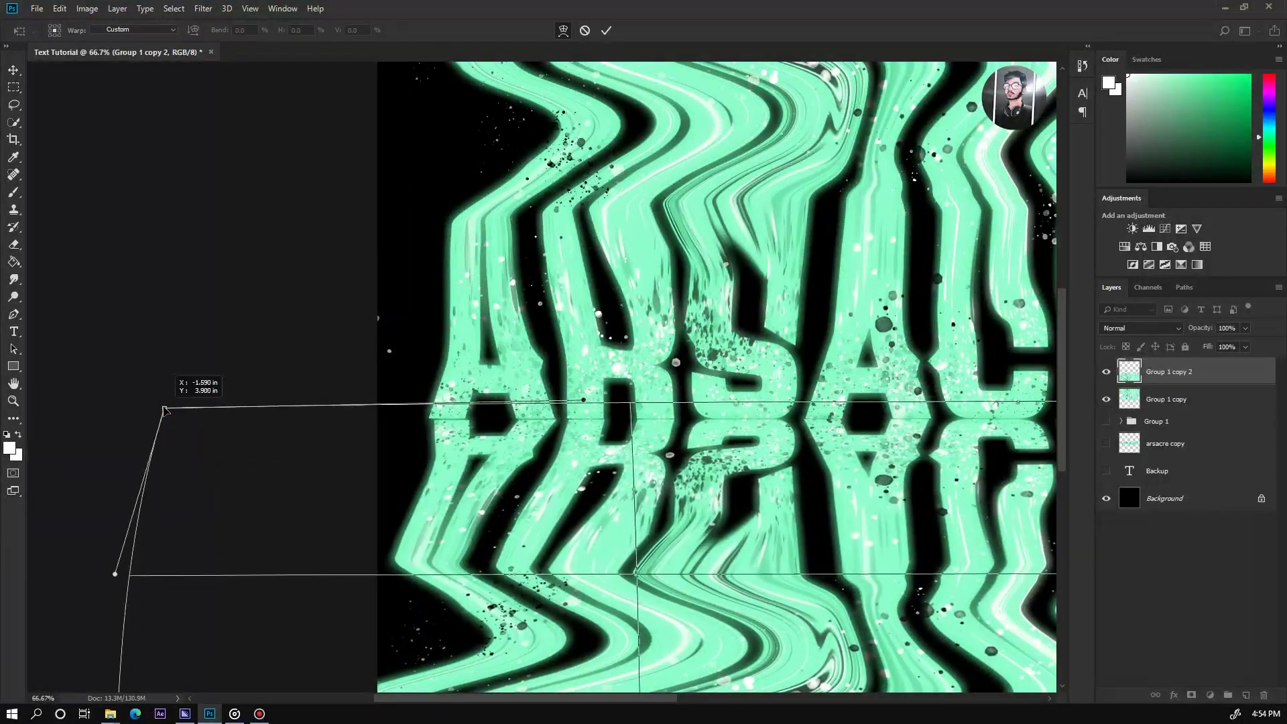
left_click_drag(1046, 355, 802, 391)
key("Return")
key("ctrl+0")
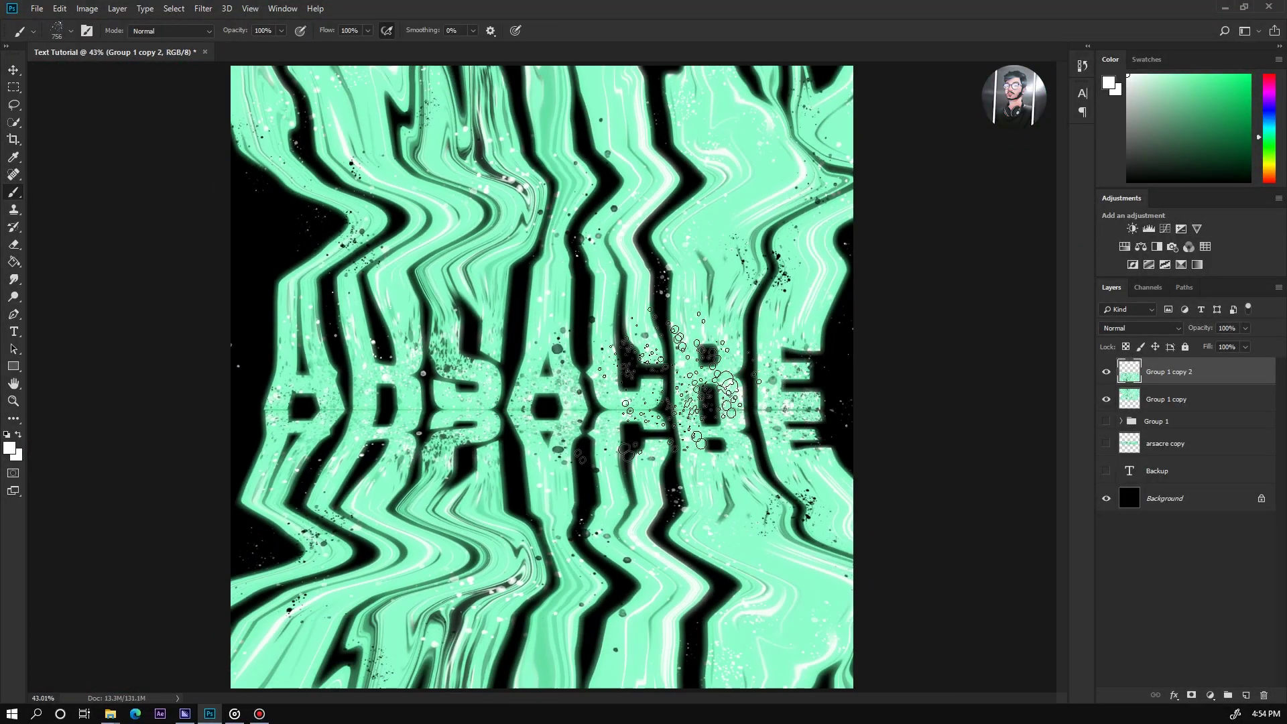
- Set the opacity of the reflection layer "Group 1 copy 2" to 50%
key("z")
mouse_move(687, 374)
left_mouse_down()
mouse_move(662, 396)
mouse_move(537, 396)
left_mouse_up()
key("b")
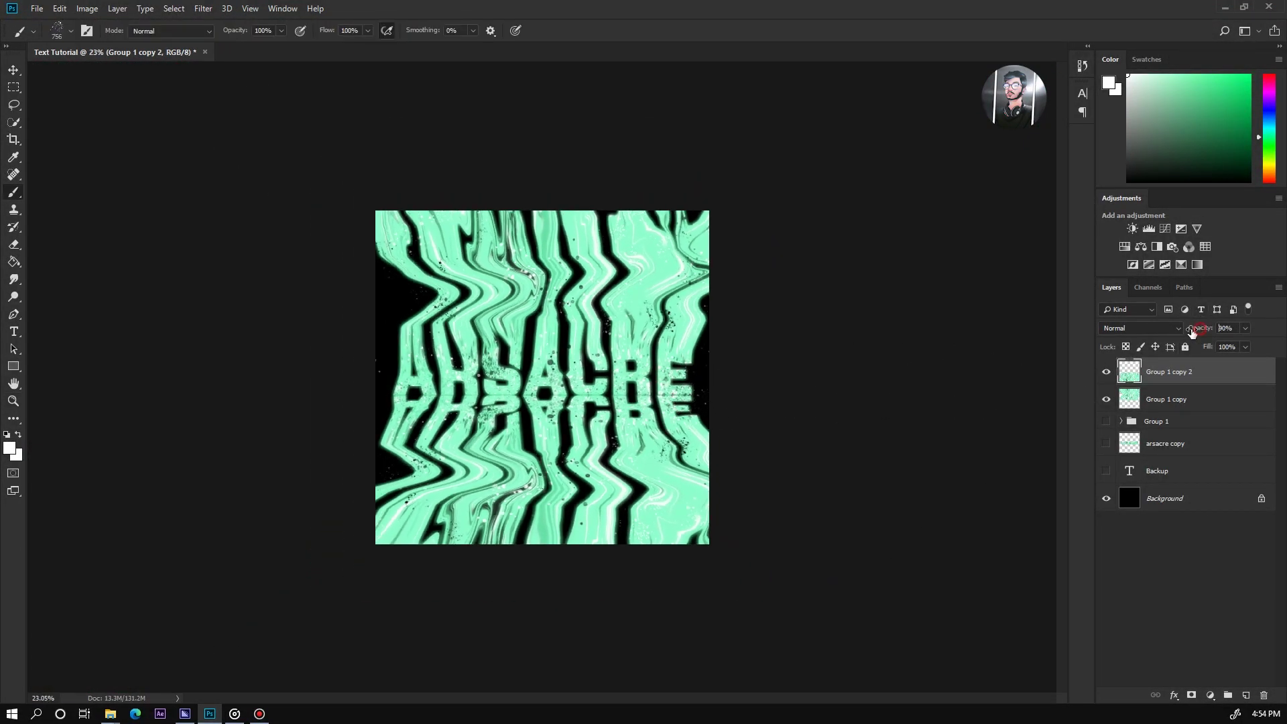
left_click_drag(1192, 332, 1171, 342)
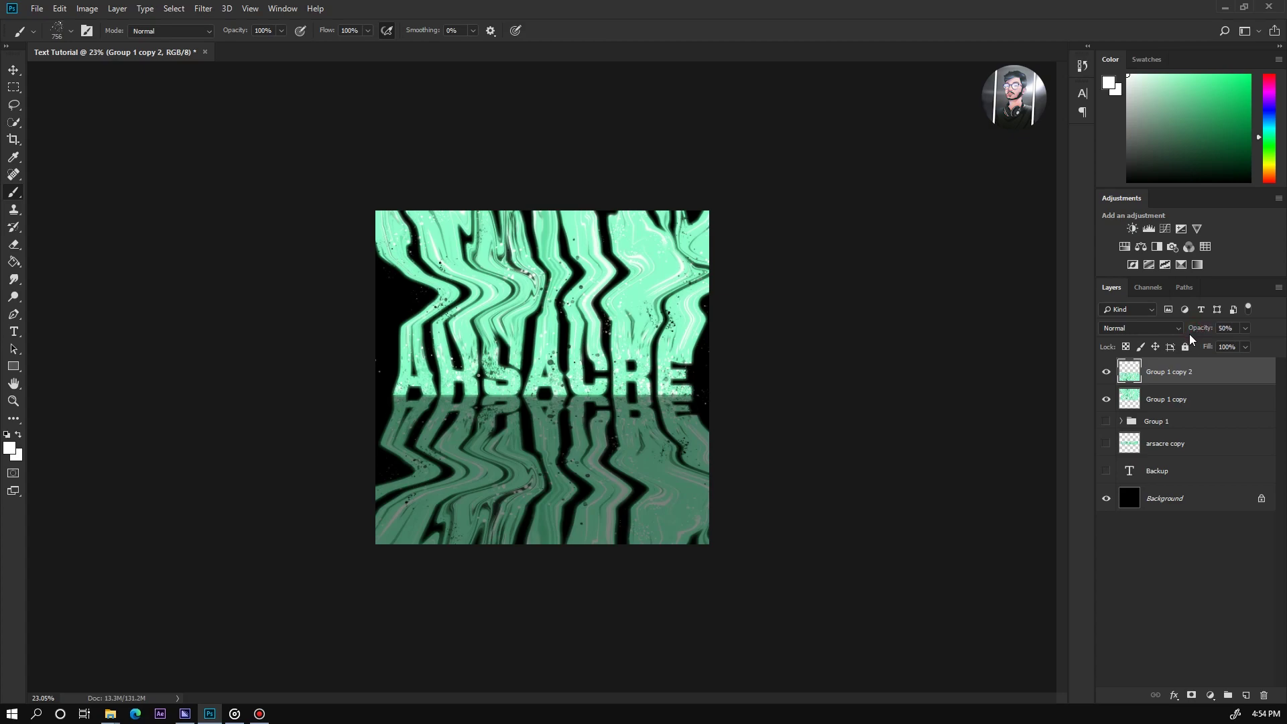
- Fade out the lower part of the reflection with a soft 1089 px Eraser at 0% hardness
right_click(520, 505)
scroll(590, 550, "up", 10)
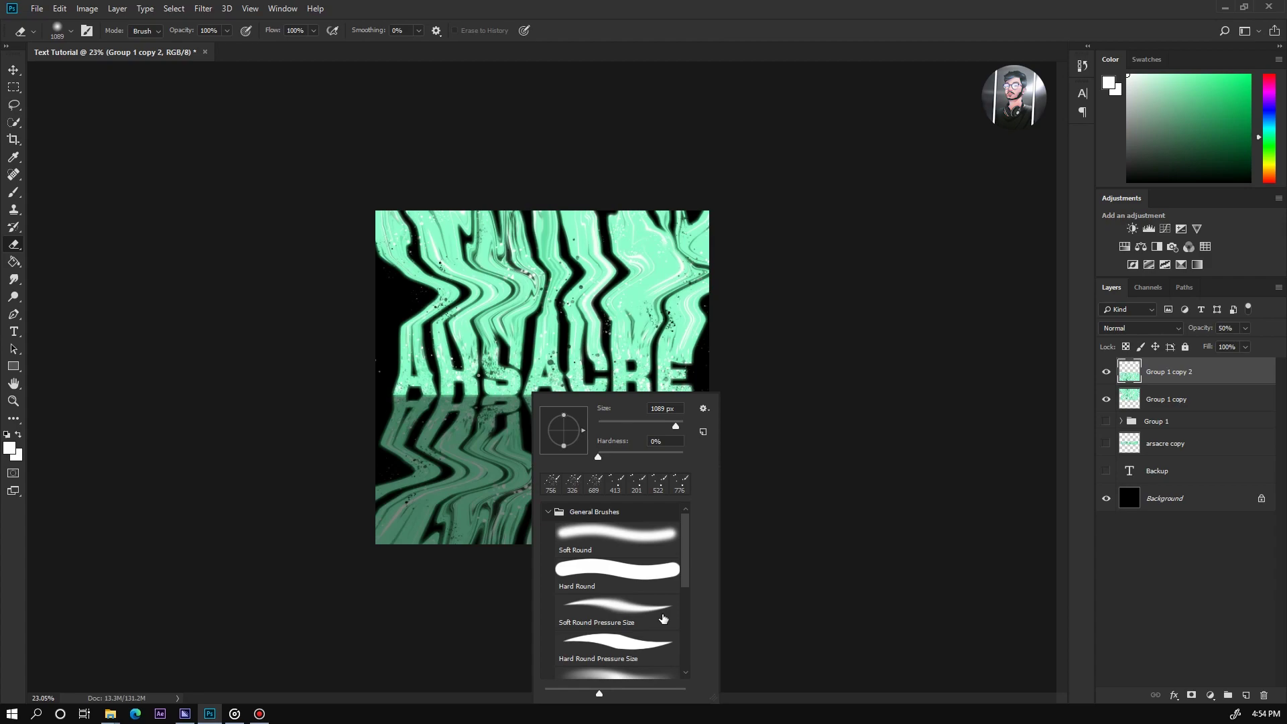
left_click_drag(391, 540, 907, 541)
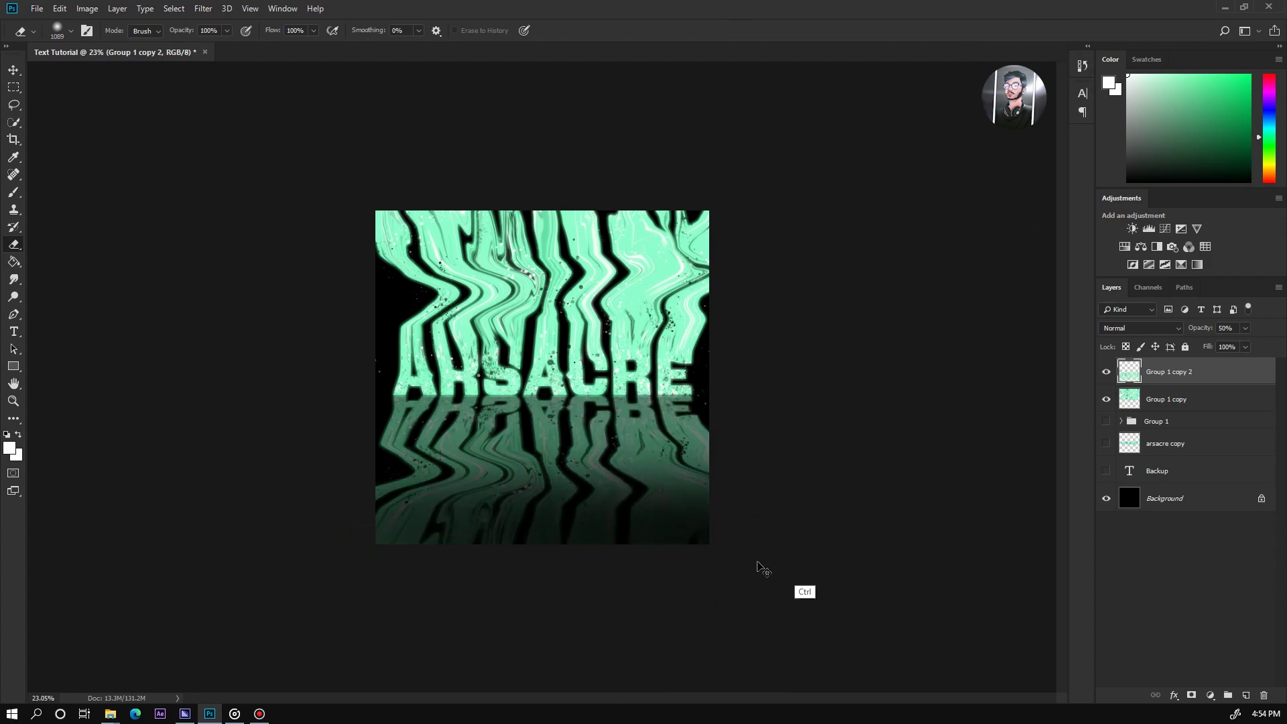
key("ctrl+z")
mouse_move(322, 555)
left_mouse_down()
mouse_move(569, 548)
mouse_move(945, 581)
left_mouse_up()
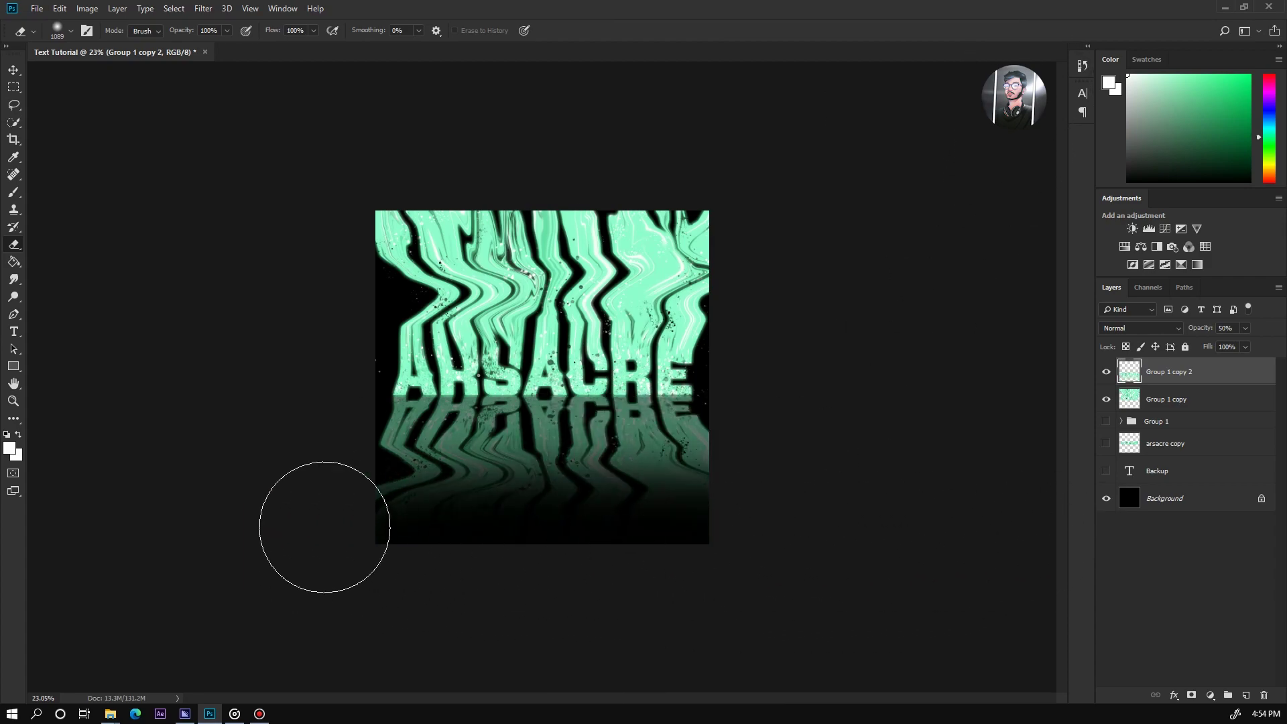
left_click_drag(213, 520, 1094, 530)
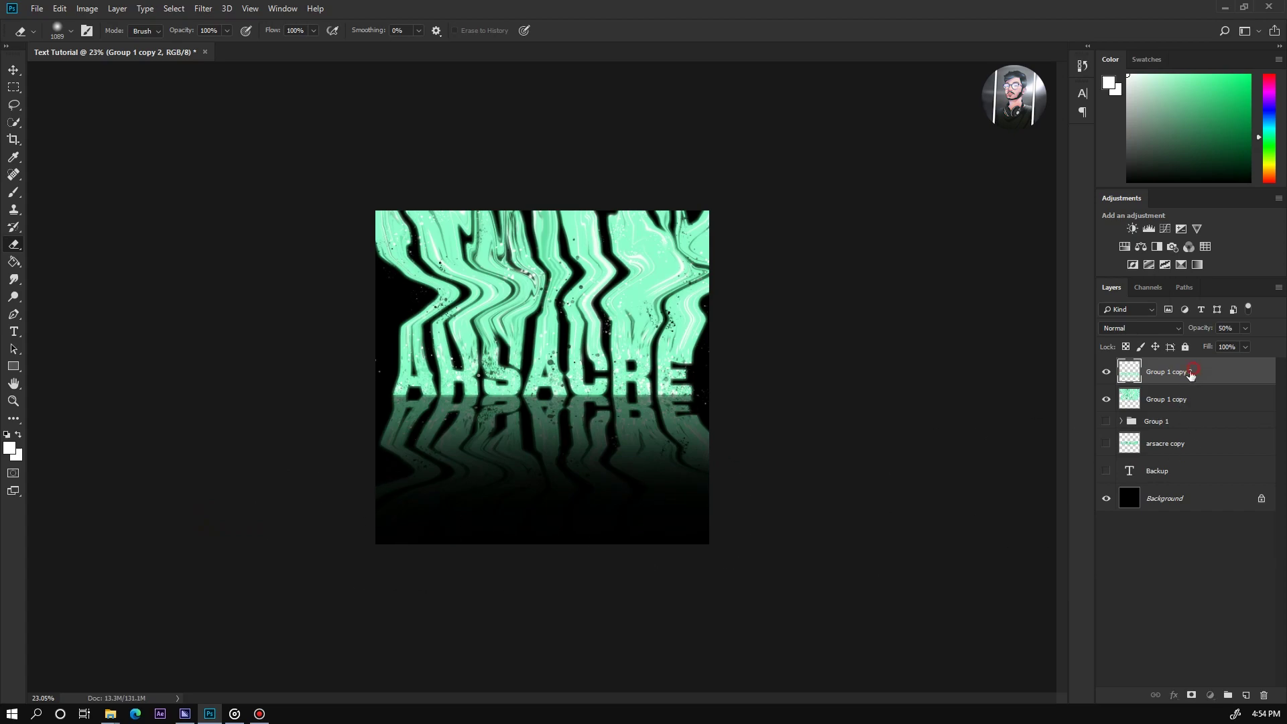
- Duplicate the faded reflection layer and set the duplicate's blend mode to Lighten
key("ctrl+j")
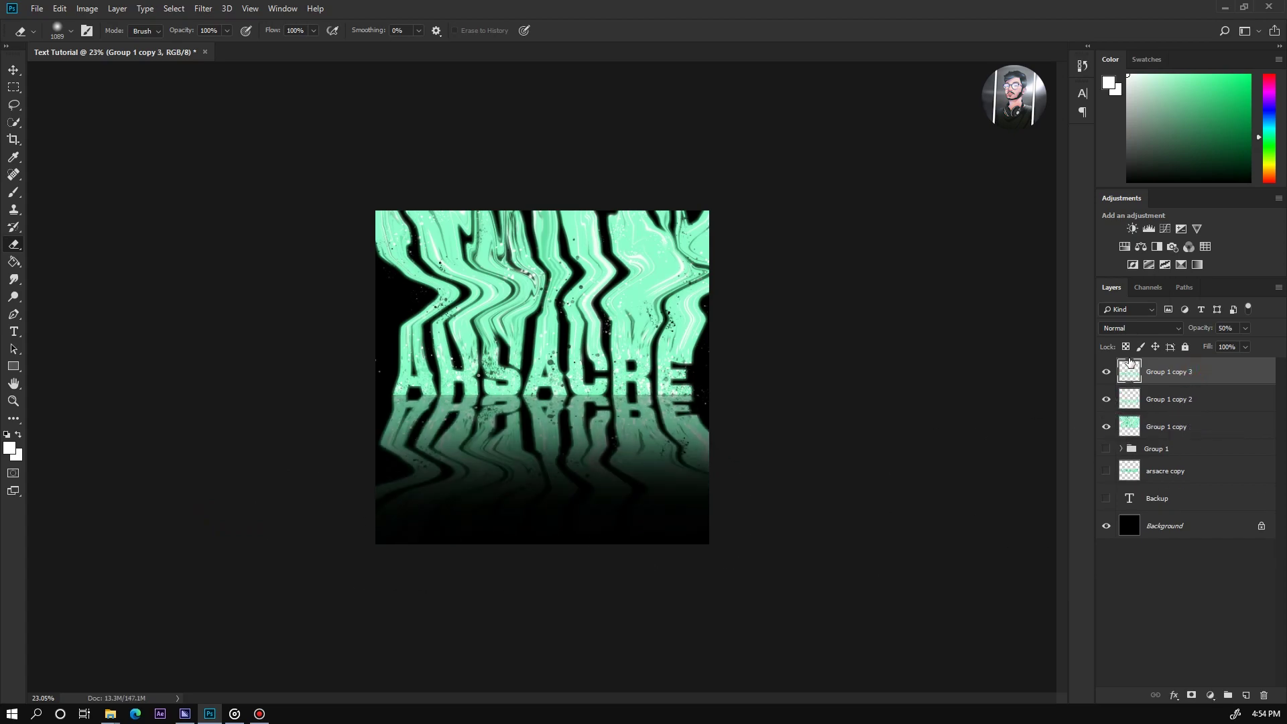
left_click(1140, 328)
left_click(1127, 431)
- Apply a Motion Blur with 0° angle and 71 px distance to the duplicated reflection layer
left_click(204, 8)
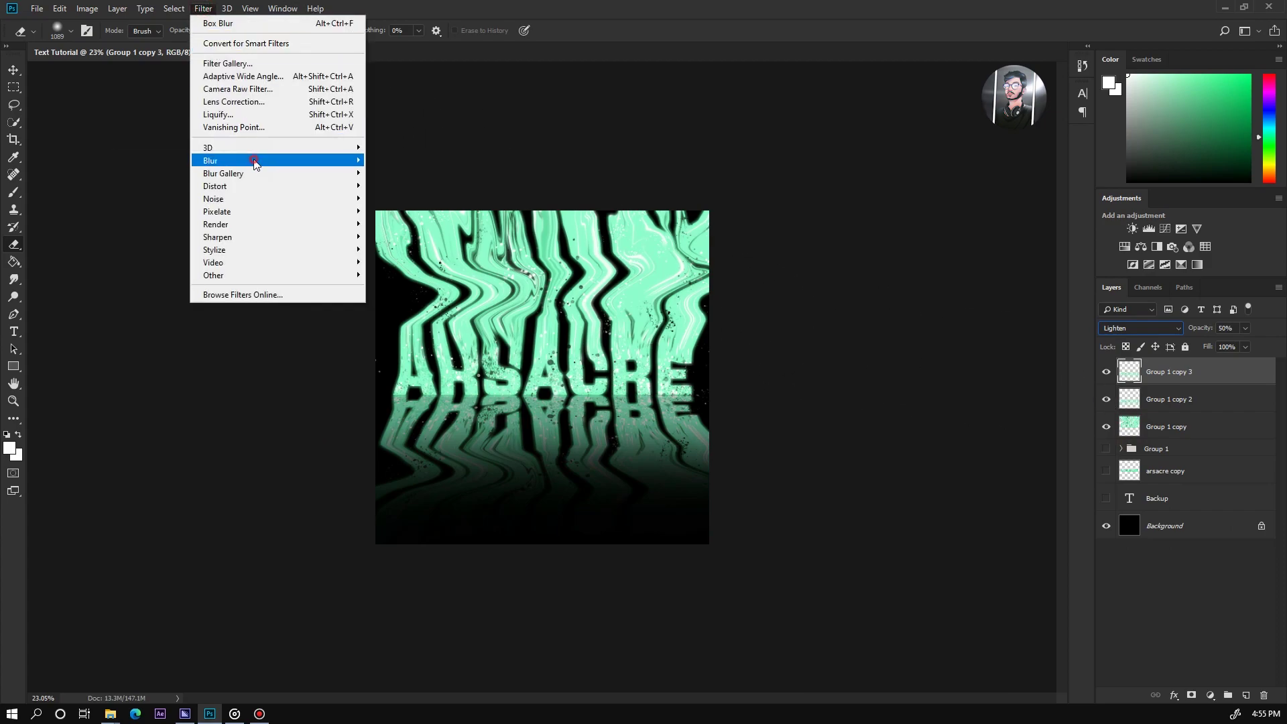
mouse_move(256, 161)
left_click(161, 237)
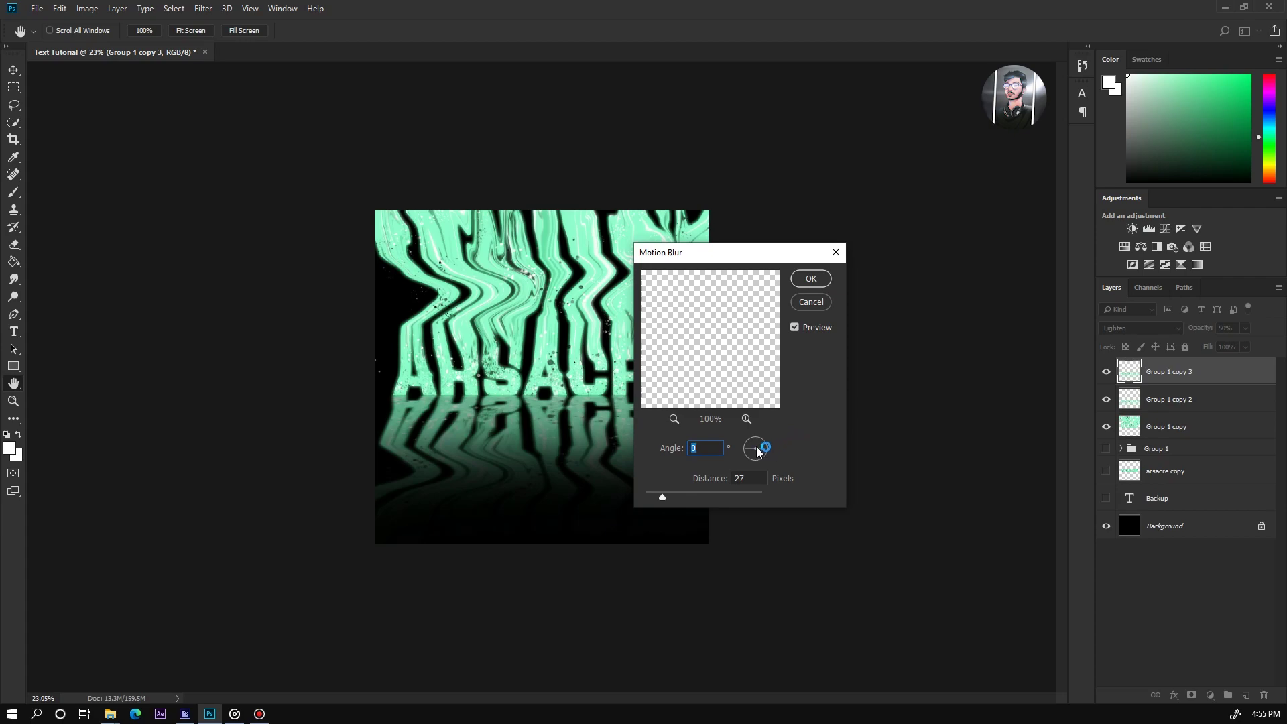
left_click_drag(676, 500, 681, 497)
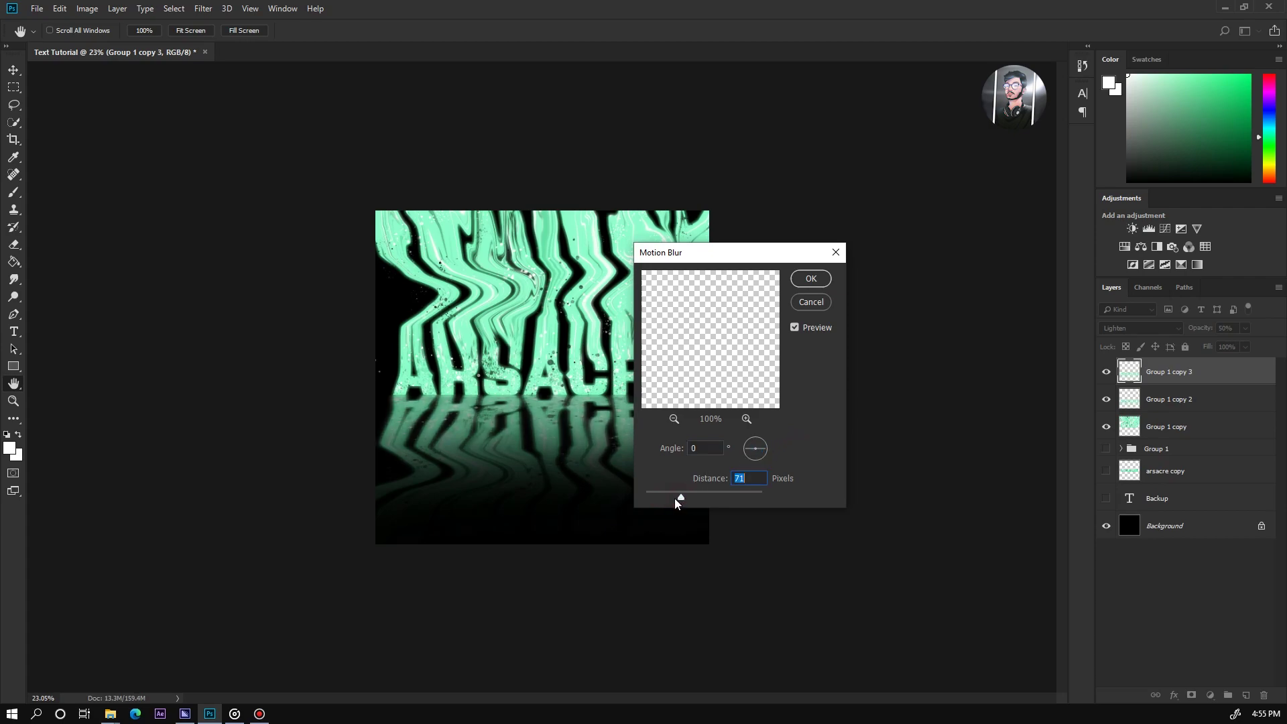
left_click(807, 279)
key("e")
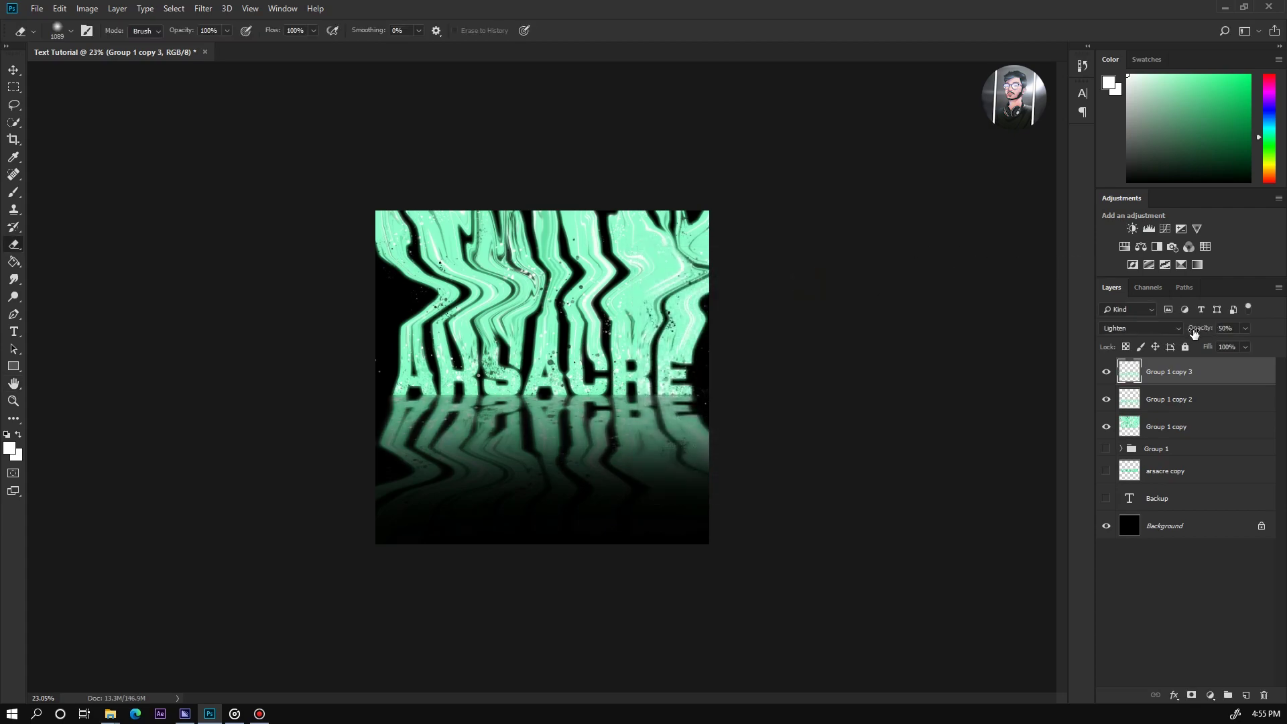
- Set the blurred reflection duplicate's blend mode to Hard Light and its opacity to 36%
left_click(1148, 328)
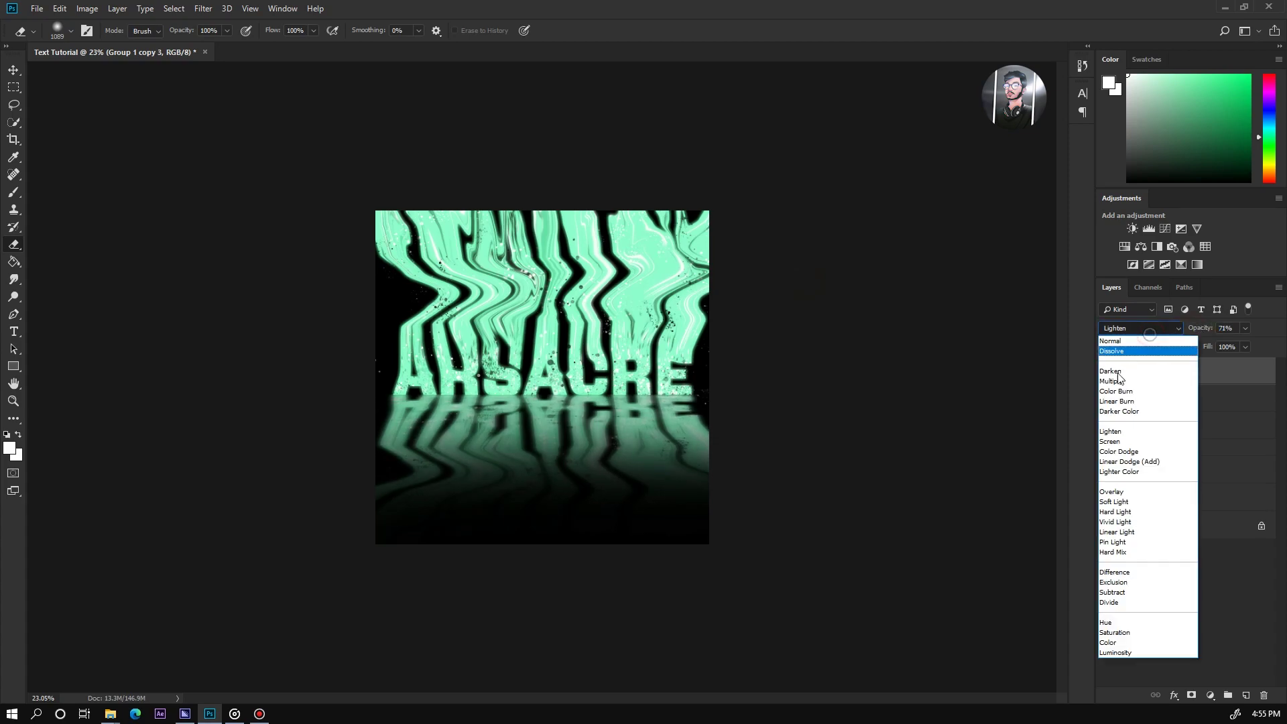
left_click(1121, 442)
key("Down")
key("Down")
key("Down")
key("Down")
key("Down")
key("Down")
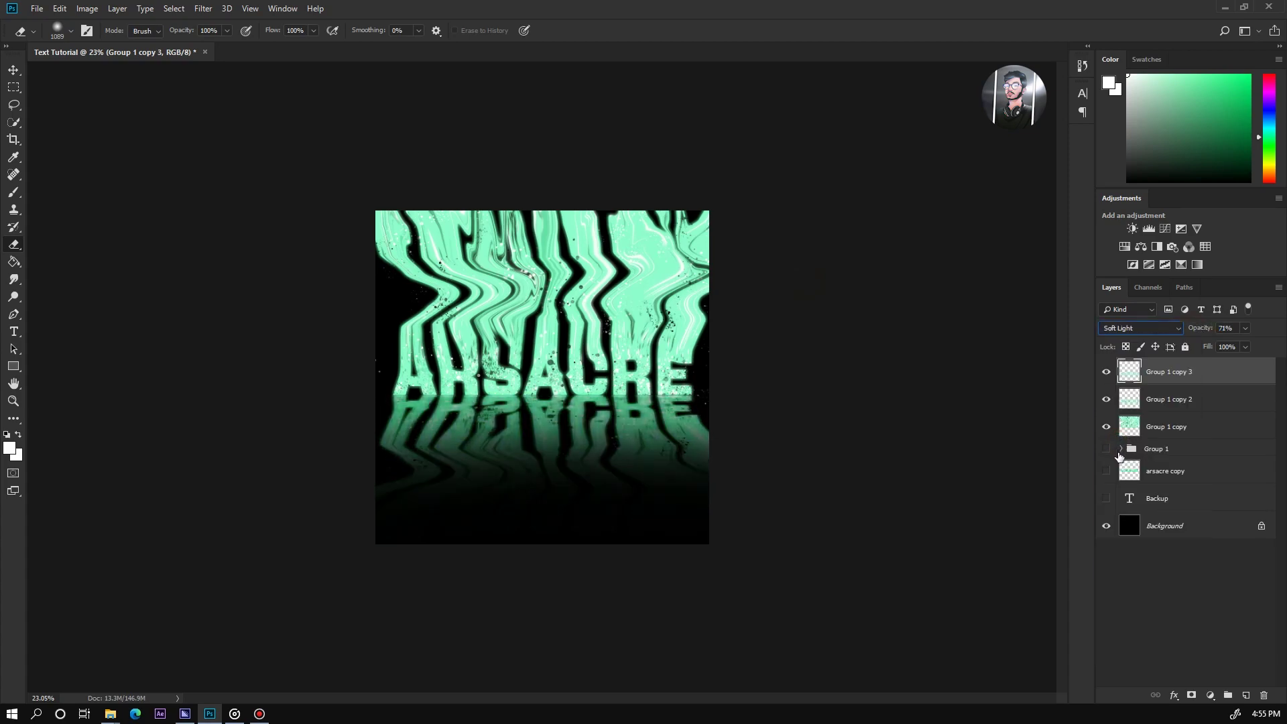
left_click_drag(1188, 333, 1177, 339)
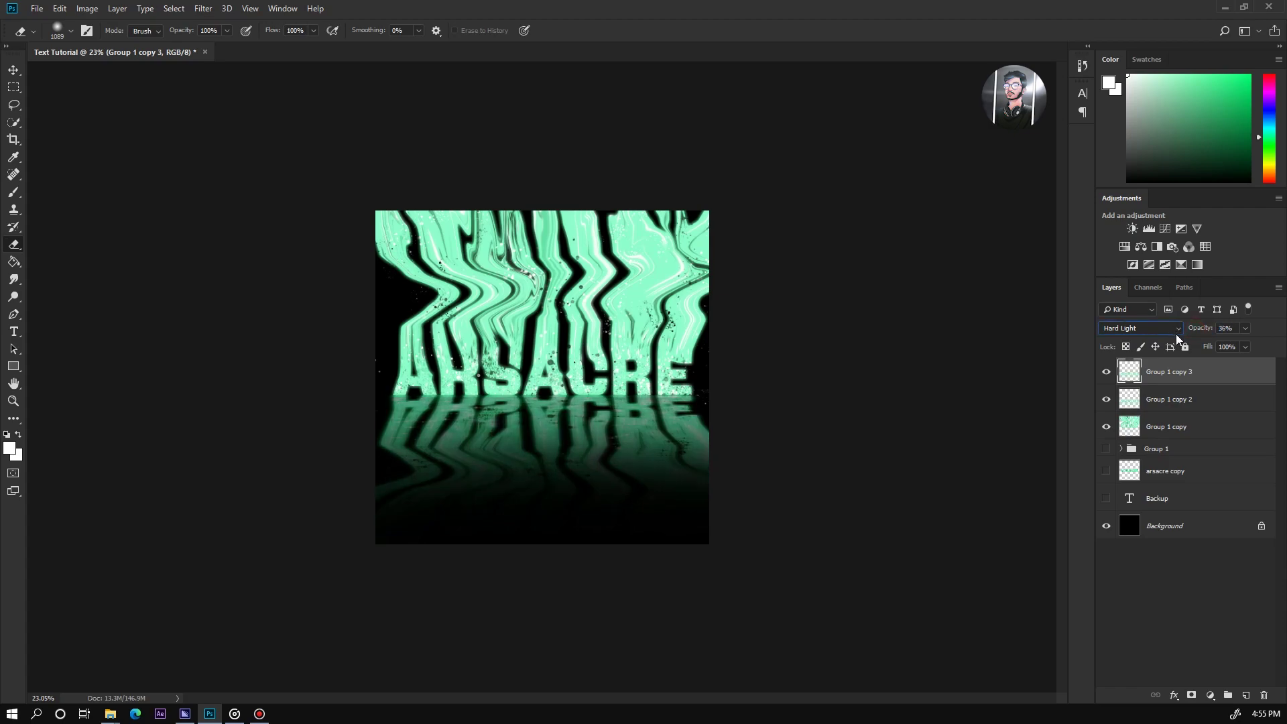
key("z")
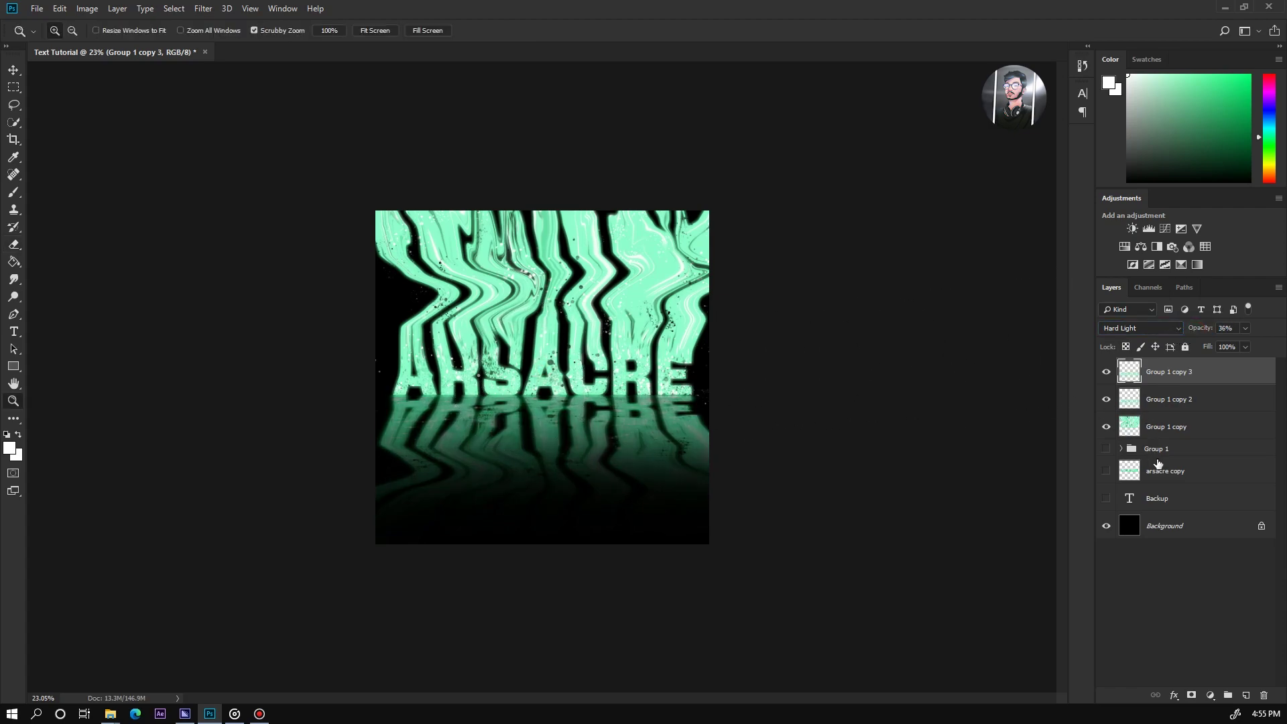
- Add a new layer directly above the hidden "Group 1" and choose a light blue foreground colour
left_click(1158, 451)
left_click(1246, 696)
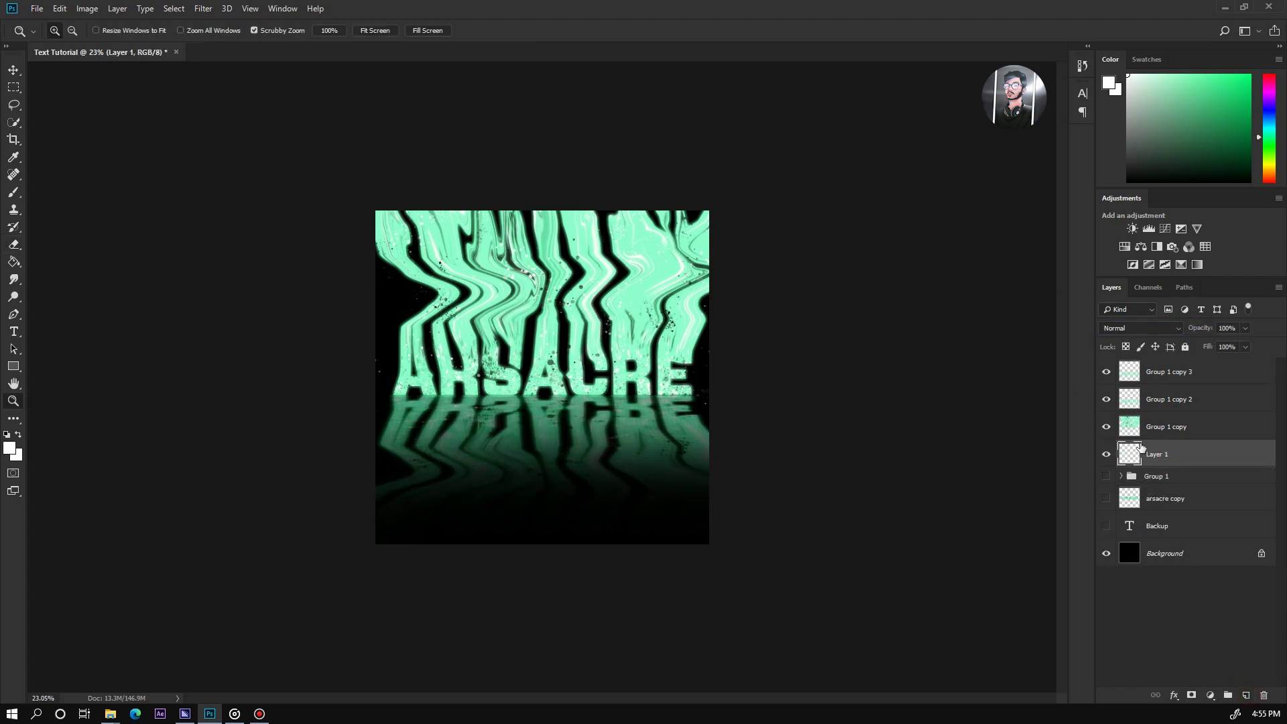
left_click_drag(1108, 427, 1109, 372)
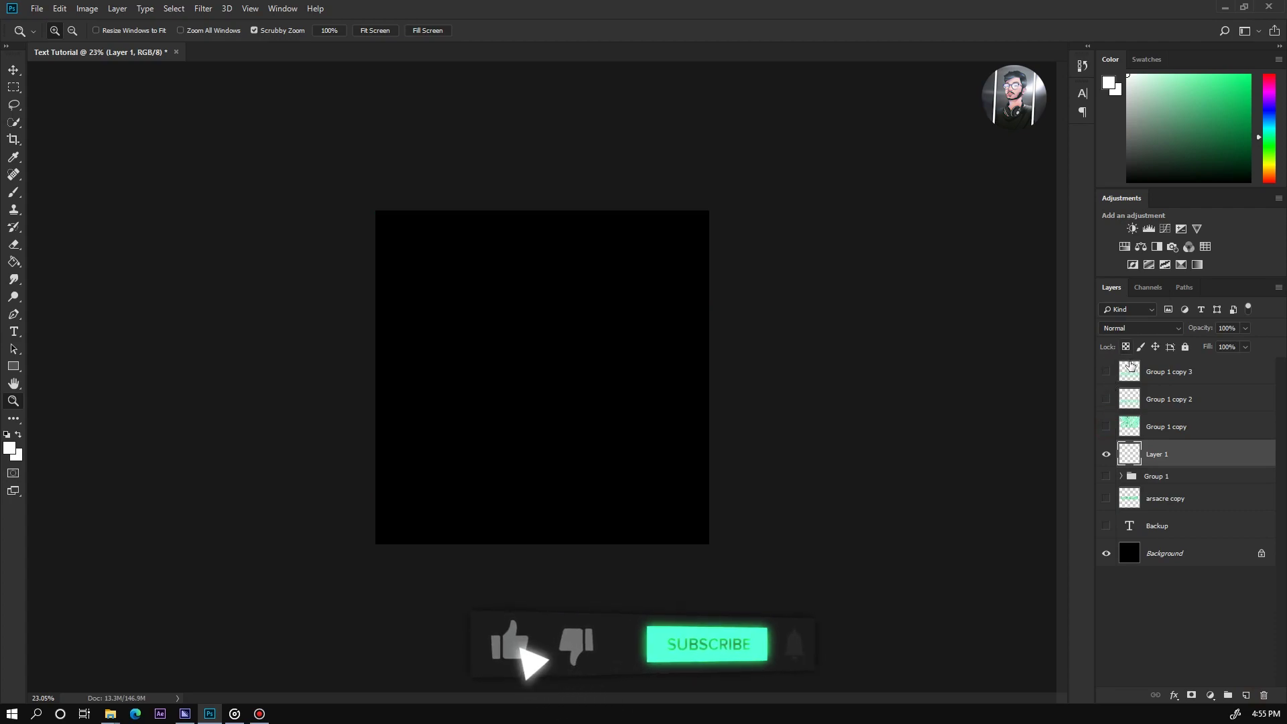
left_click_drag(1264, 122, 1267, 118)
left_click_drag(1157, 83, 1189, 75)
left_click(1106, 372)
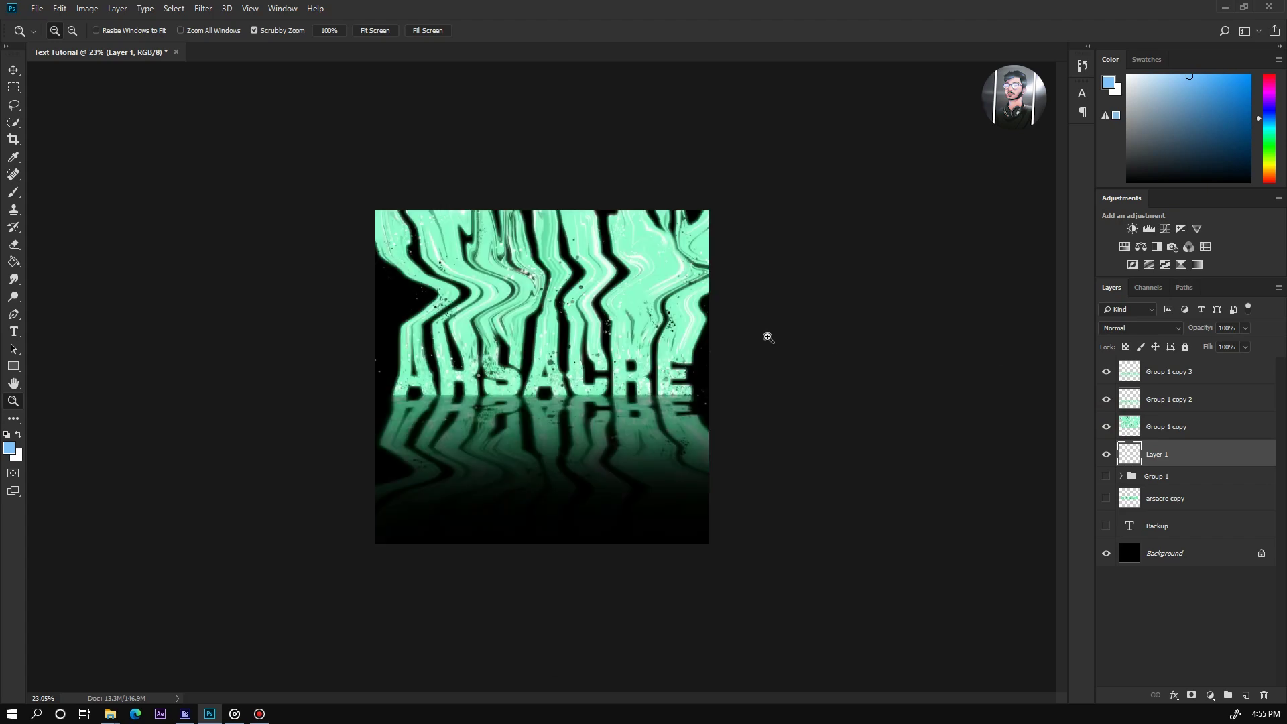
- Paint a faint blue glow behind the letters on the new layer with a soft round brush of 1684 px
key("b")
right_click(543, 299)
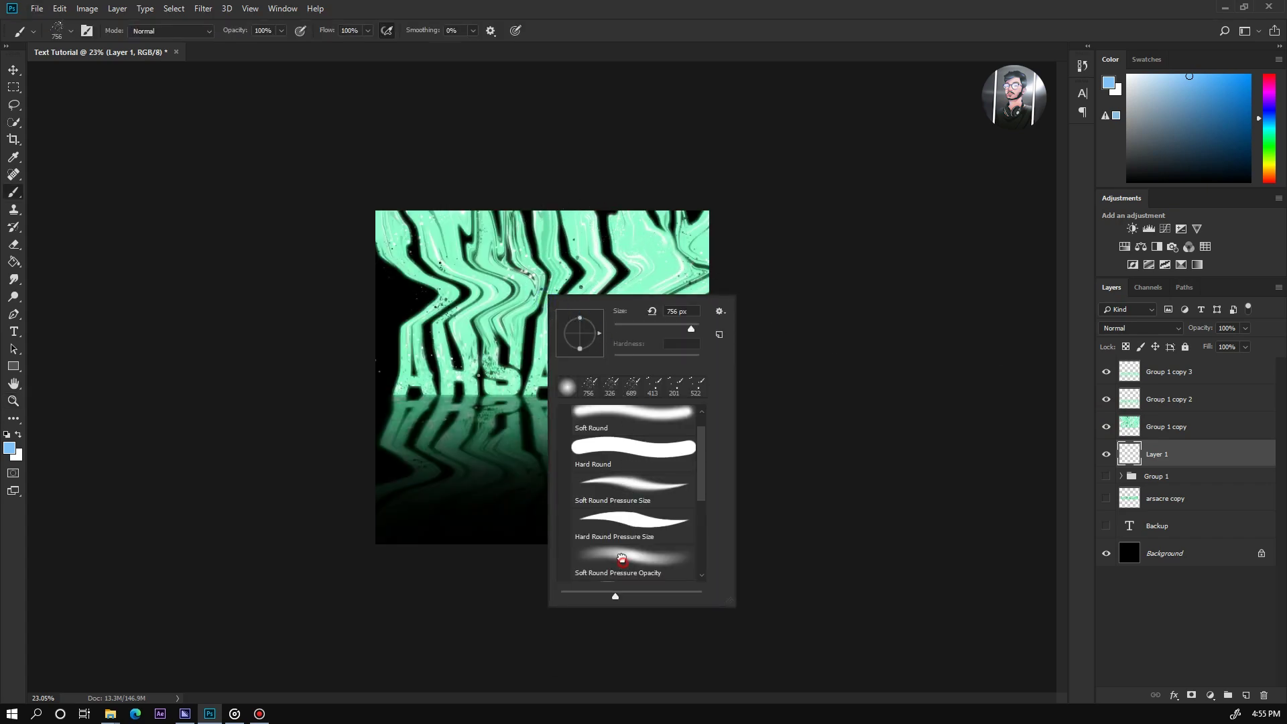
left_click(775, 30)
left_click_drag(447, 301, 509, 299)
left_click_drag(328, 201, 905, 192)
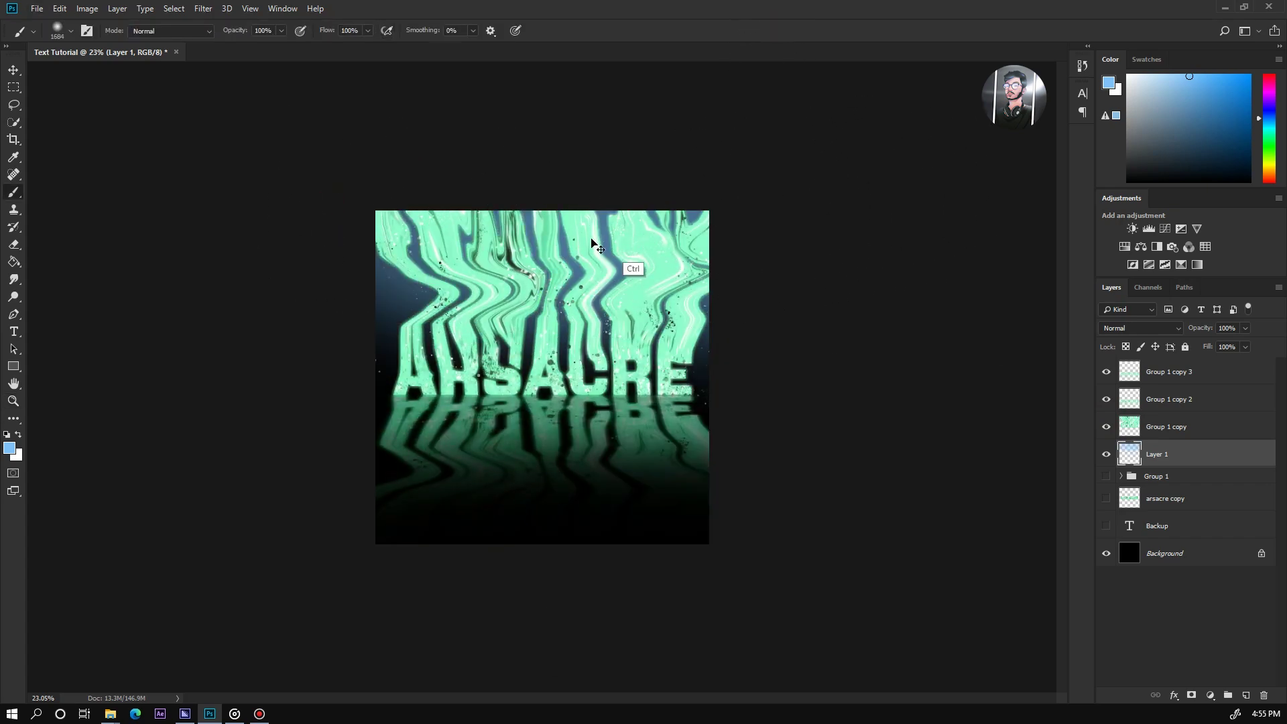
key("ctrl+z")
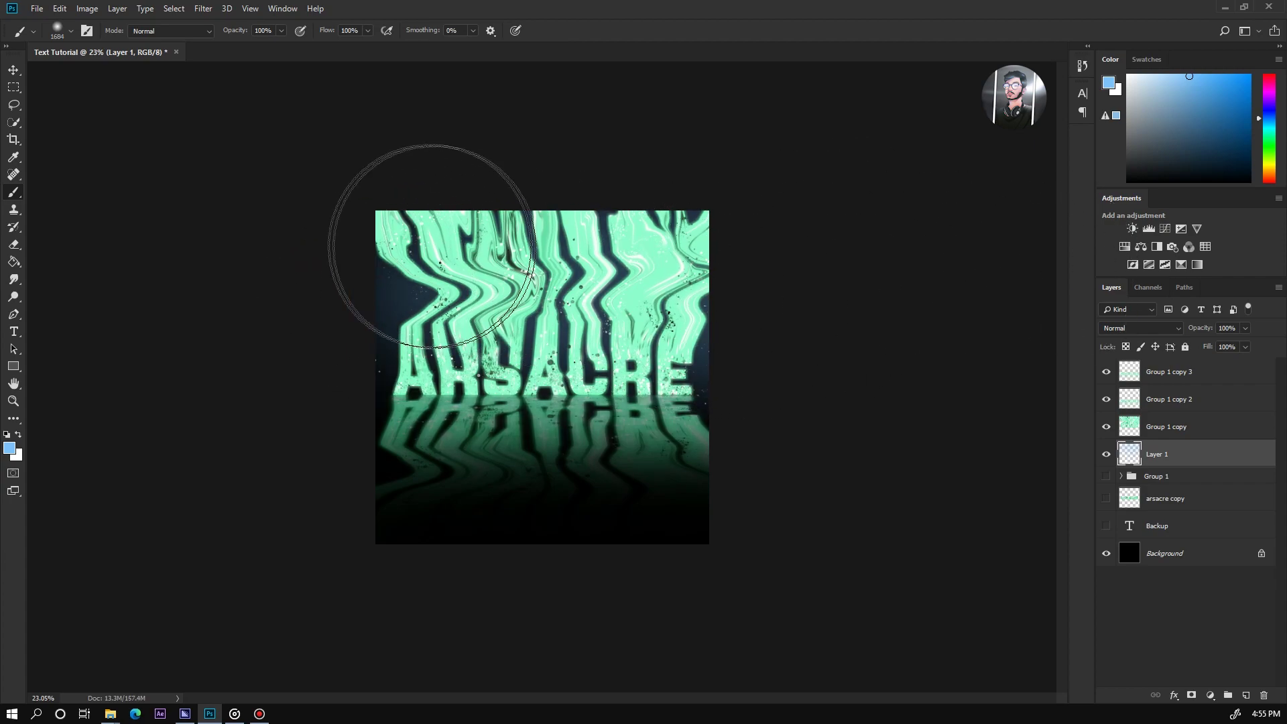
left_click_drag(364, 343, 904, 381)
key("ctrl+z")
key("ctrl+z")
- Darken the upper part of the glow and paint a darker blue band behind the lower letters with smaller soft brushes
left_click_drag(540, 306, 506, 305)
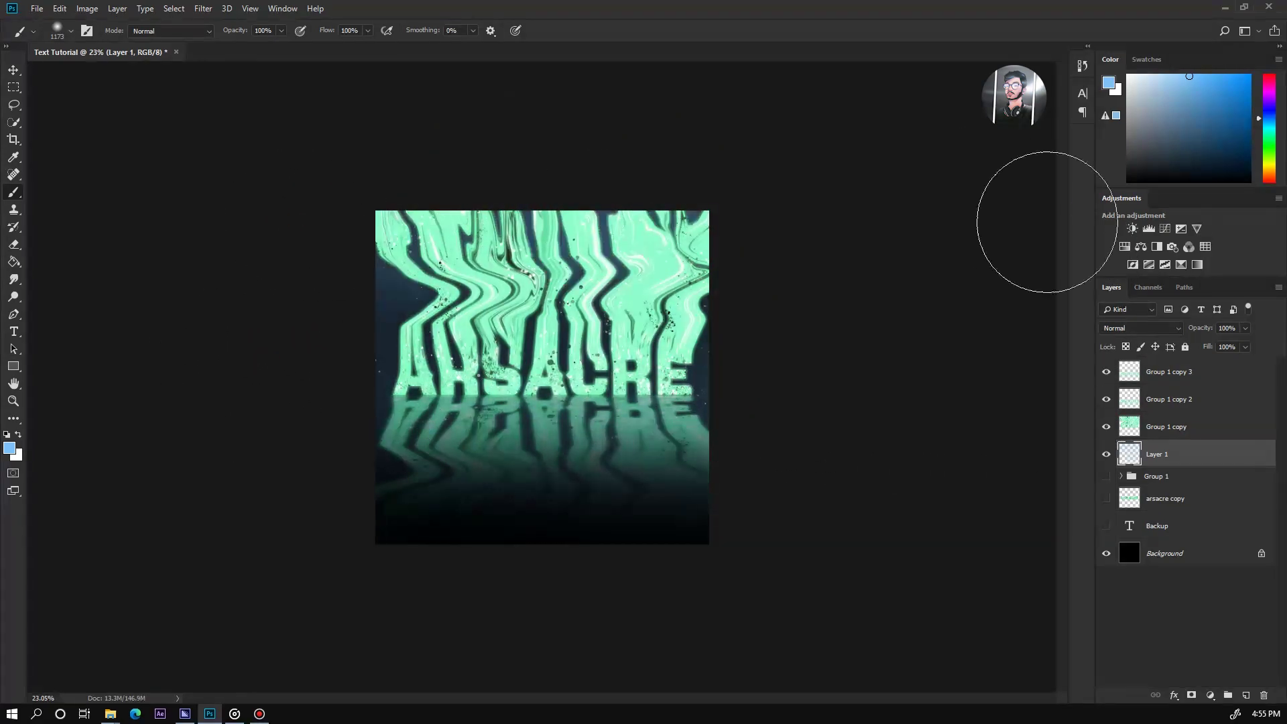
left_click_drag(1172, 109, 1094, 208)
left_click_drag(288, 194, 754, 275)
left_click_drag(445, 338, 412, 338)
mouse_move(402, 333)
left_mouse_down()
mouse_move(865, 322)
mouse_move(838, 322)
left_mouse_up()
key("z")
left_click(1167, 378)
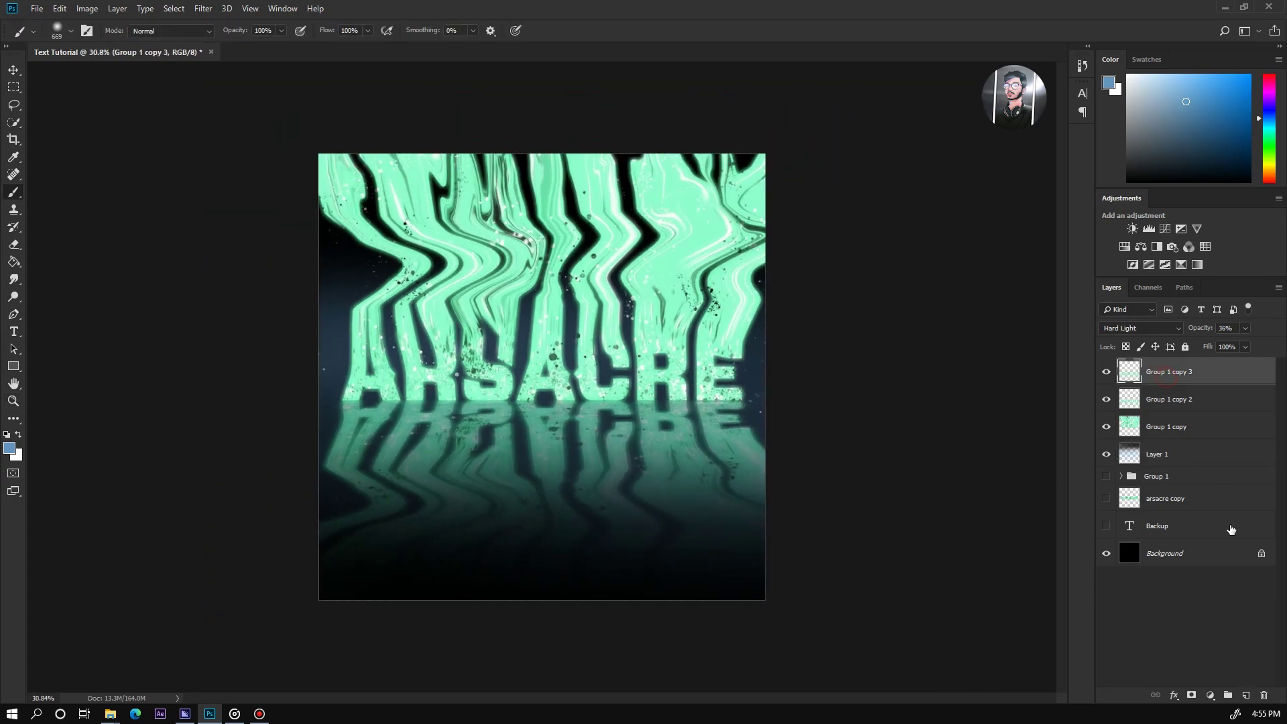
left_click(1211, 697)
left_click(1217, 565)
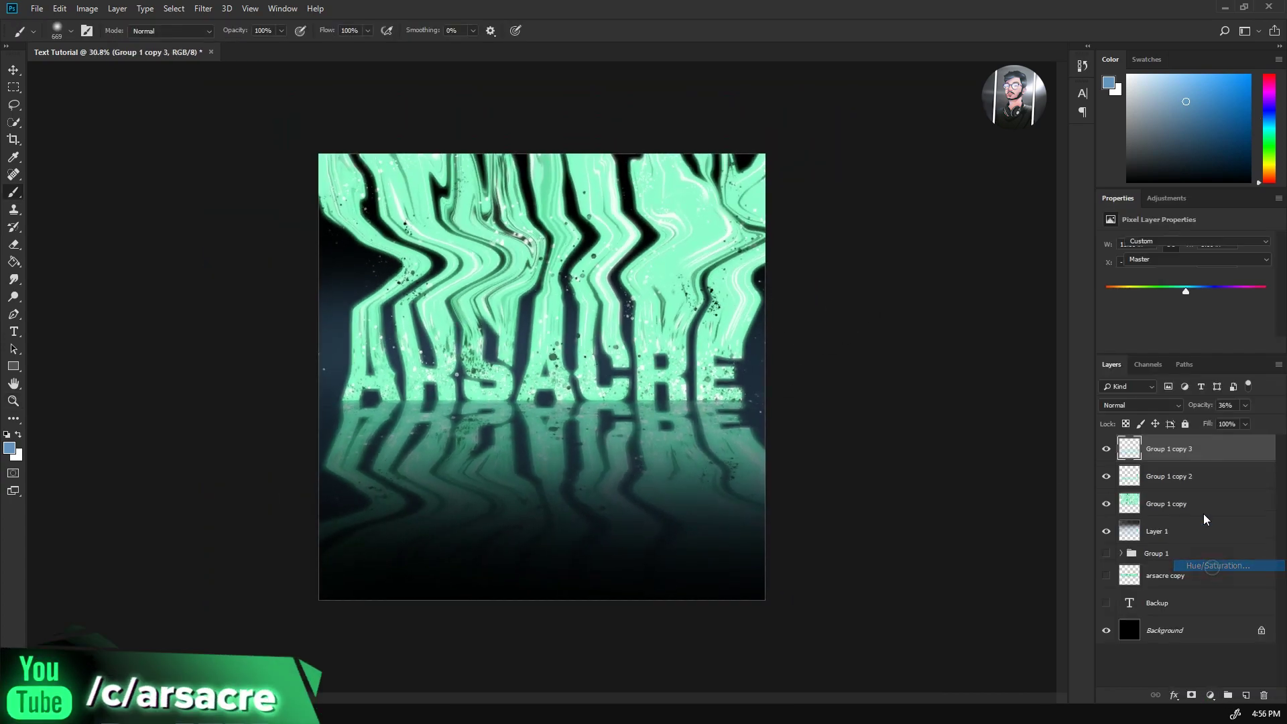
mouse_move(1196, 292)
left_mouse_down()
mouse_move(1240, 293)
mouse_move(1127, 303)
mouse_move(1236, 297)
mouse_move(1186, 305)
left_mouse_up()
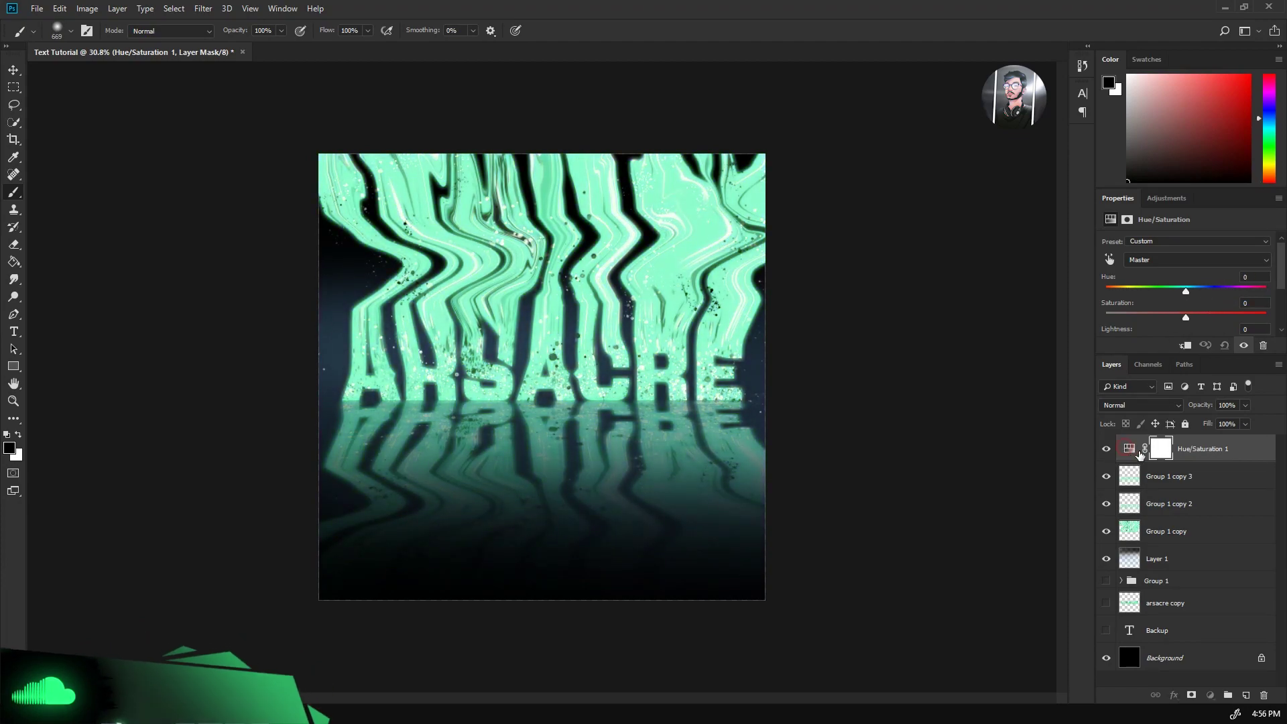
key("Delete")
- Paint a mint green leaf shape about 4.7 × 2.2 in over the reflection on a new top layer, using the letters' colour
left_click(1247, 696)
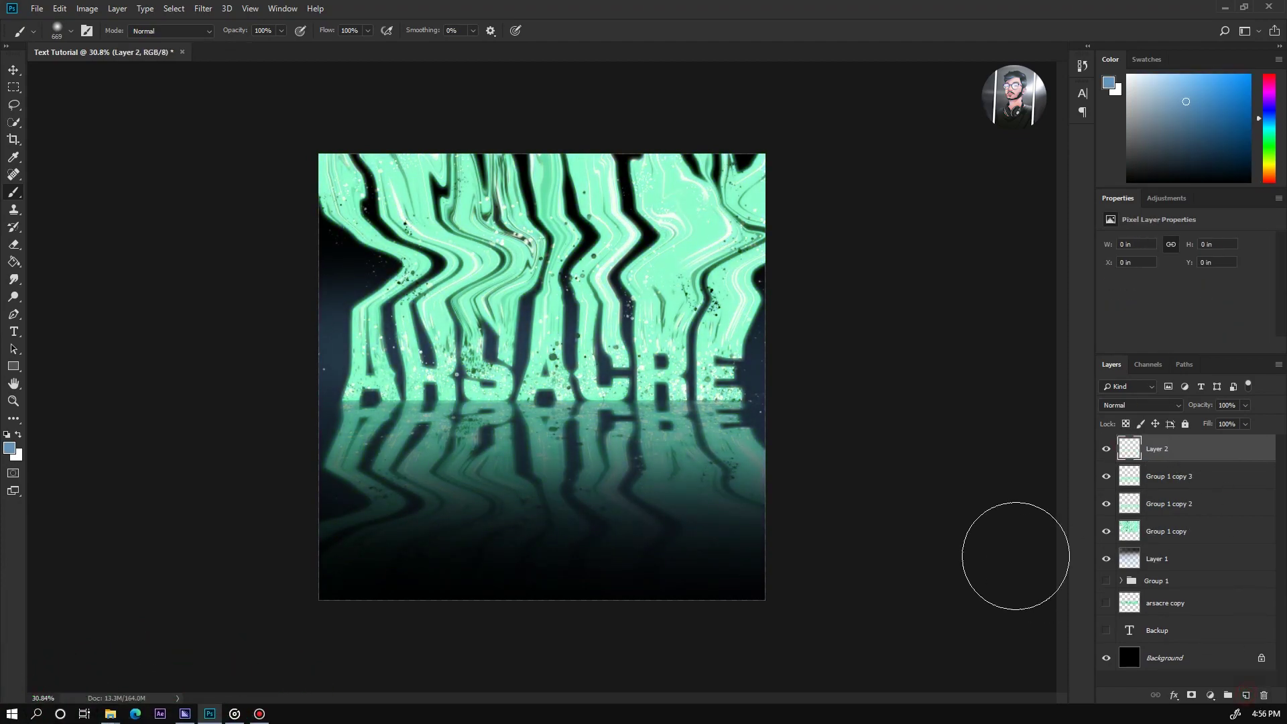
left_click(697, 216, "alt")
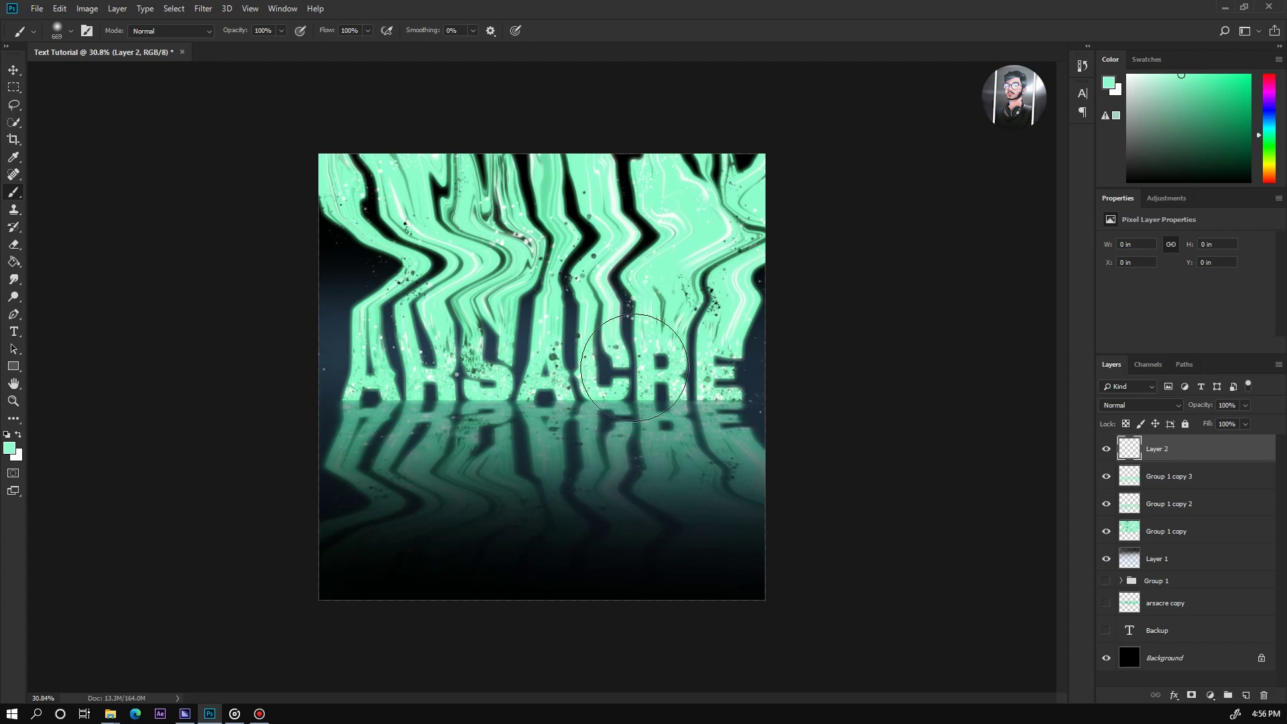
right_click(634, 367)
left_click(831, 35)
left_click_drag(609, 447, 548, 447, "alt")
mouse_move(448, 485)
left_mouse_down()
mouse_move(646, 488)
mouse_move(616, 508)
mouse_move(540, 480)
mouse_move(604, 473)
left_mouse_up()
- Shade the inner fold of the leaf with a darker green inside an inverted lasso selection, with transparent pixels locked, and deselect
key("l")
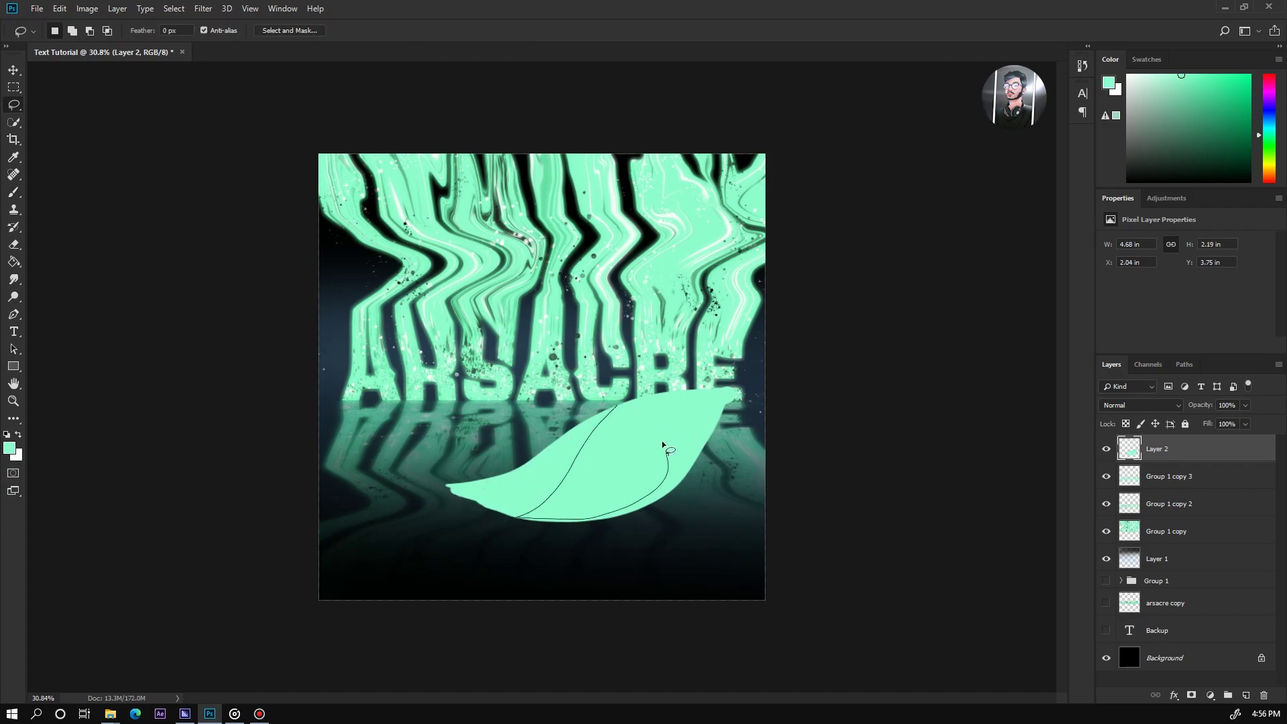
left_click_drag(662, 441, 618, 405)
key("b")
key("ctrl+shift+i")
key("/")
left_click(504, 251, "alt")
mouse_move(560, 488)
left_mouse_down()
mouse_move(635, 455)
mouse_move(507, 493)
left_mouse_up()
key("ctrl+d")
- Apply a Gaussian Blur to the shaded leaf and move it slightly down and to the right
scroll(640, 471, "down", 3)
left_click(202, 9)
mouse_move(241, 161)
left_click(153, 210)
key("Return")
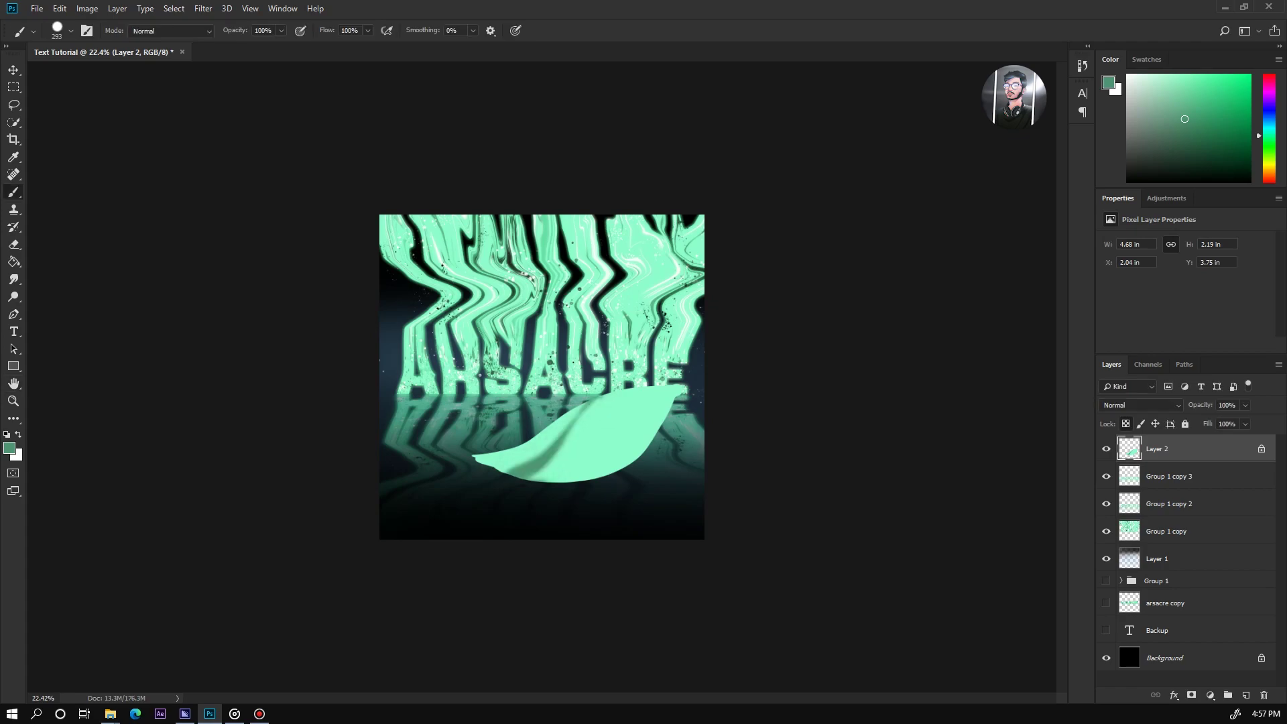
key("v")
left_click_drag(728, 442, 739, 449)
- Unlock the transparent pixels of the leaf layer
left_click(203, 8)
left_click(402, 211)
key("Escape")
key("/")
left_click(202, 9)
left_click(403, 211)
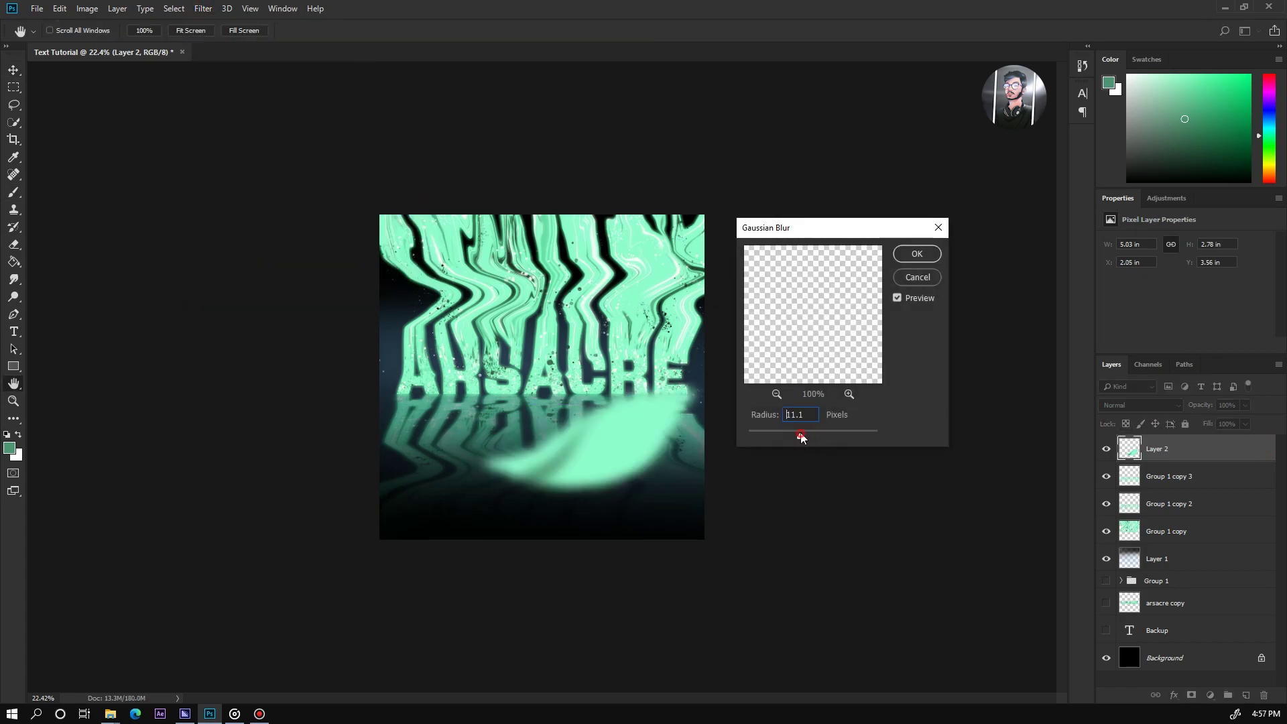
key("Escape")
- Soften the leaf's edges with a Box Blur
left_click(203, 9)
mouse_move(268, 161)
left_click(403, 193)
left_click(862, 279)
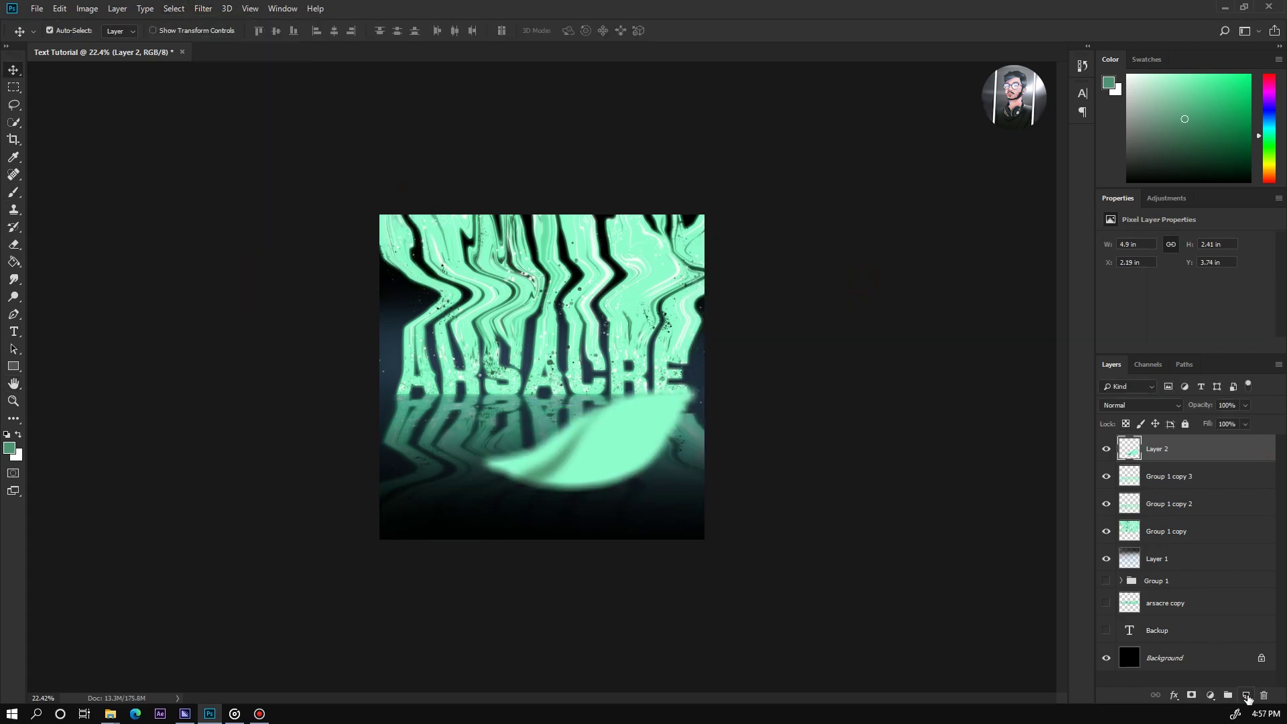
- Add a new top layer and fill it with the merged image using Apply Image, Multiply blending at 100% opacity
left_click(1246, 696)
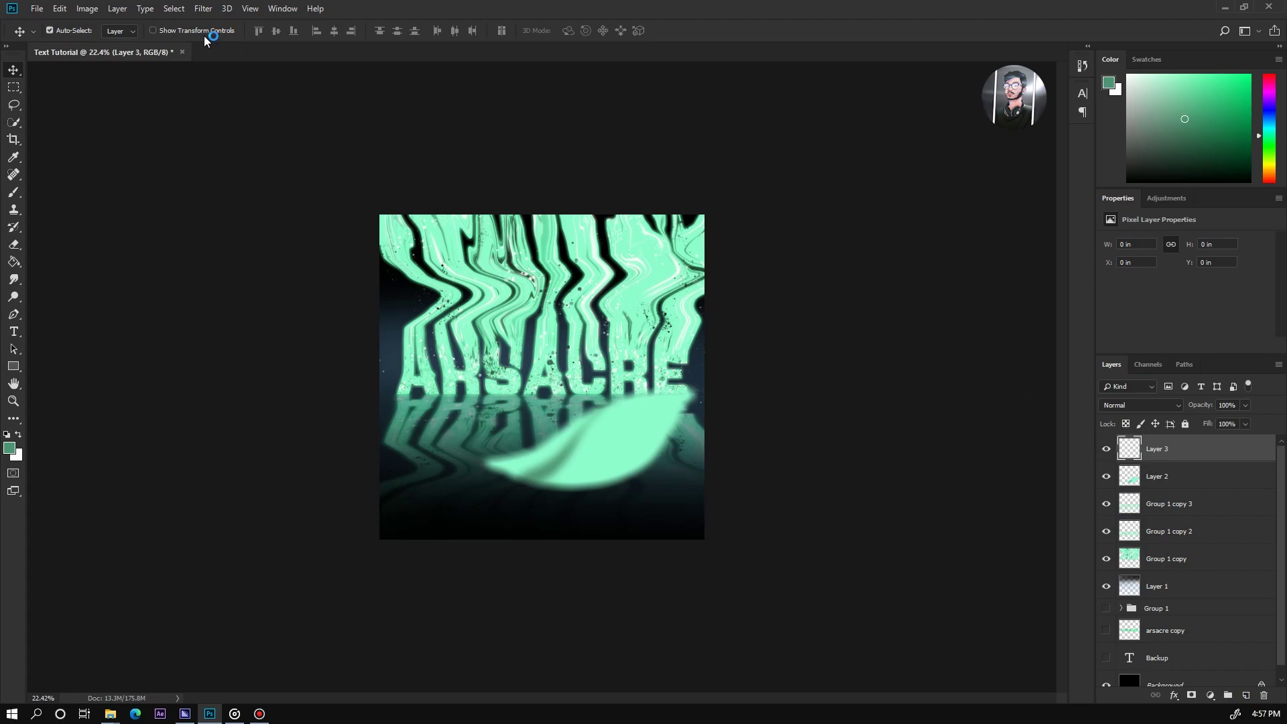
left_click(87, 10)
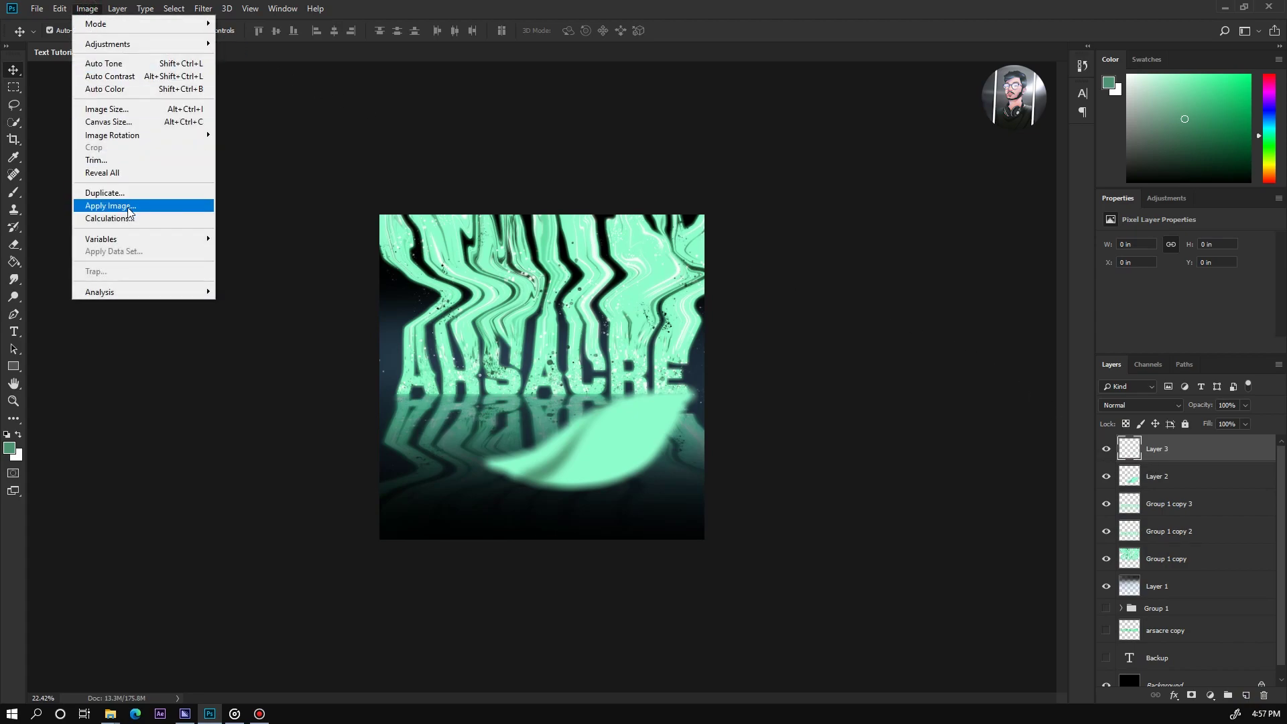
left_click(107, 206)
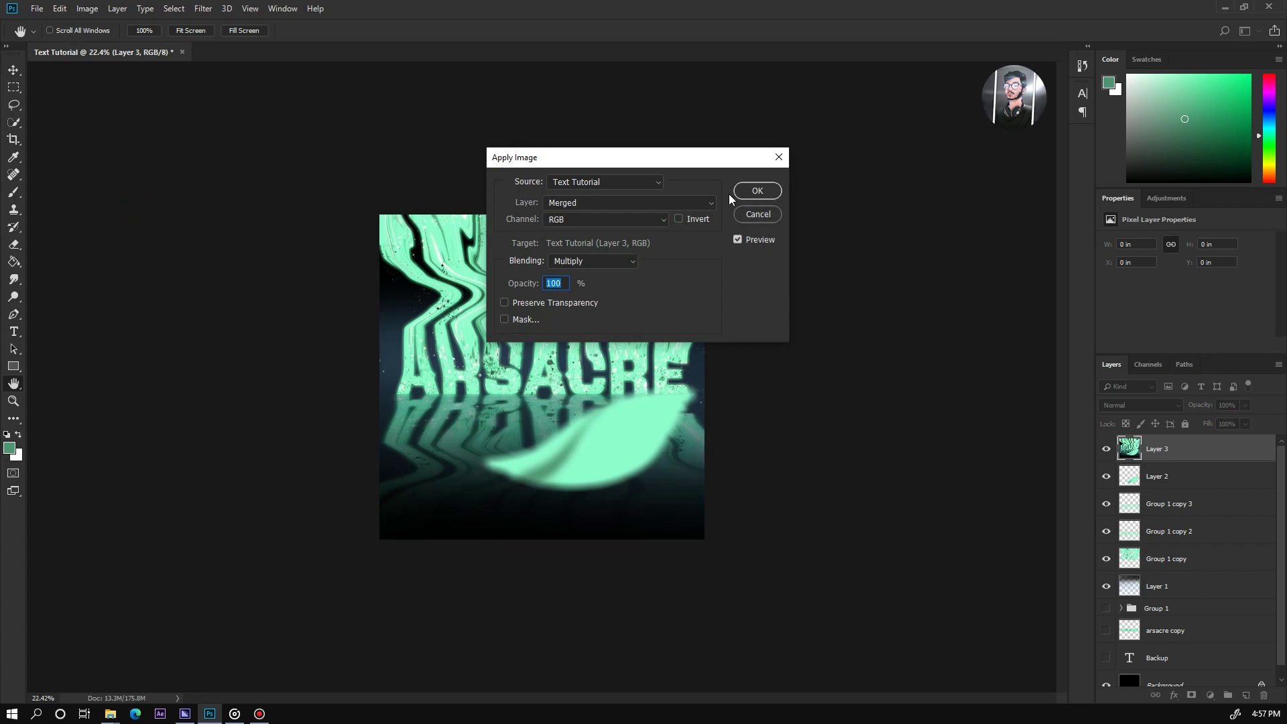
left_click(754, 193)
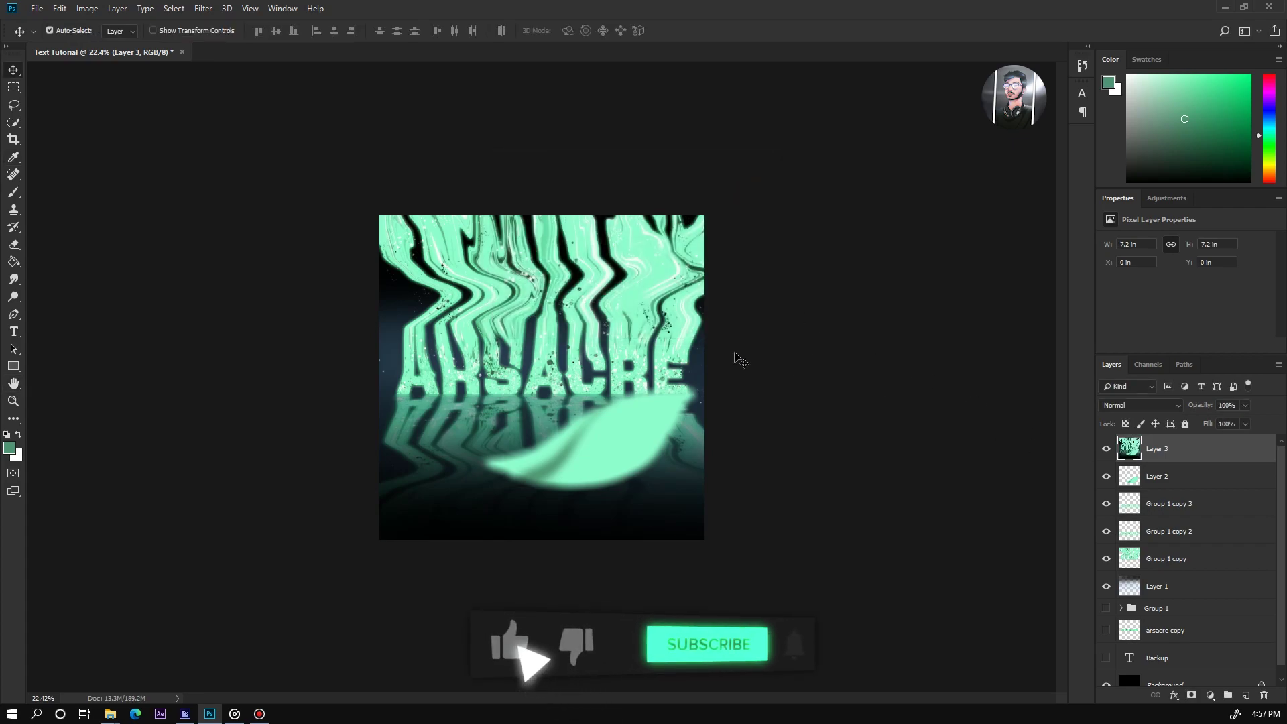
mouse_move(704, 315)
left_mouse_down()
mouse_move(632, 379)
mouse_move(610, 271)
mouse_move(710, 310)
mouse_move(716, 326)
left_mouse_up()
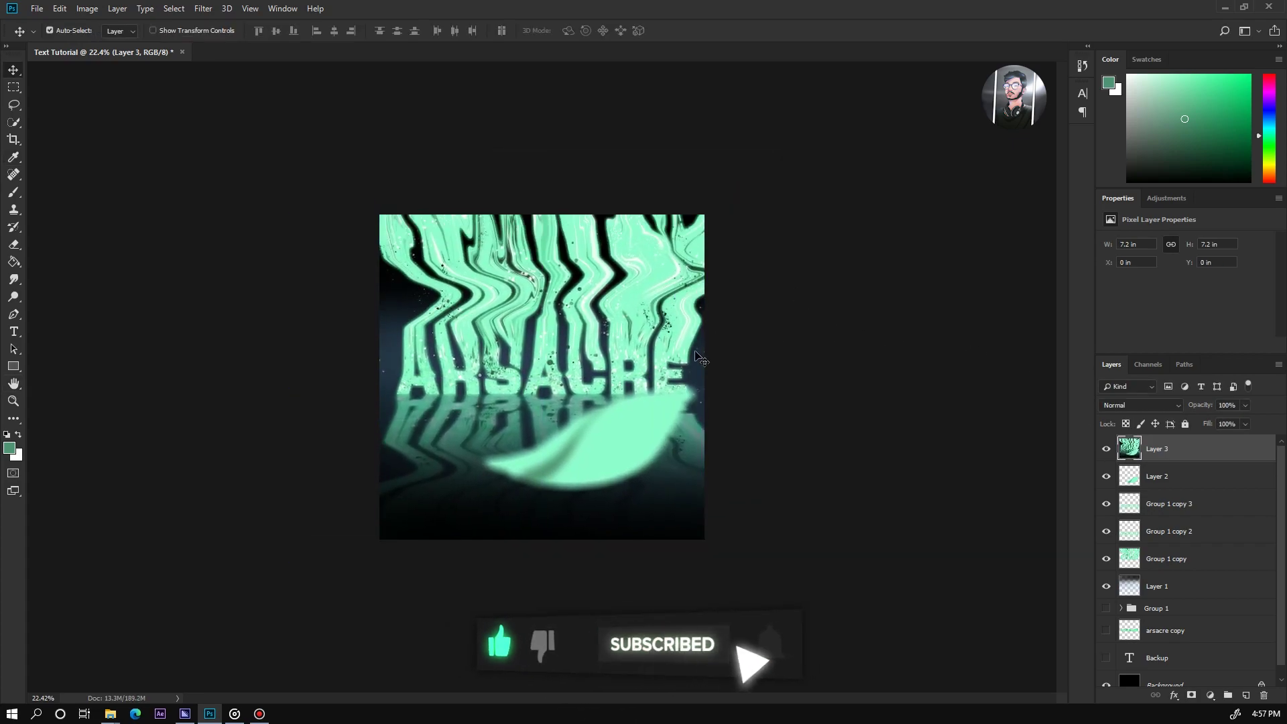
- Apply an Iris Blur of 12 px with a squarer focus area, 22% Light Bokeh and a 174–255 light range to the merged layer
left_click(204, 9)
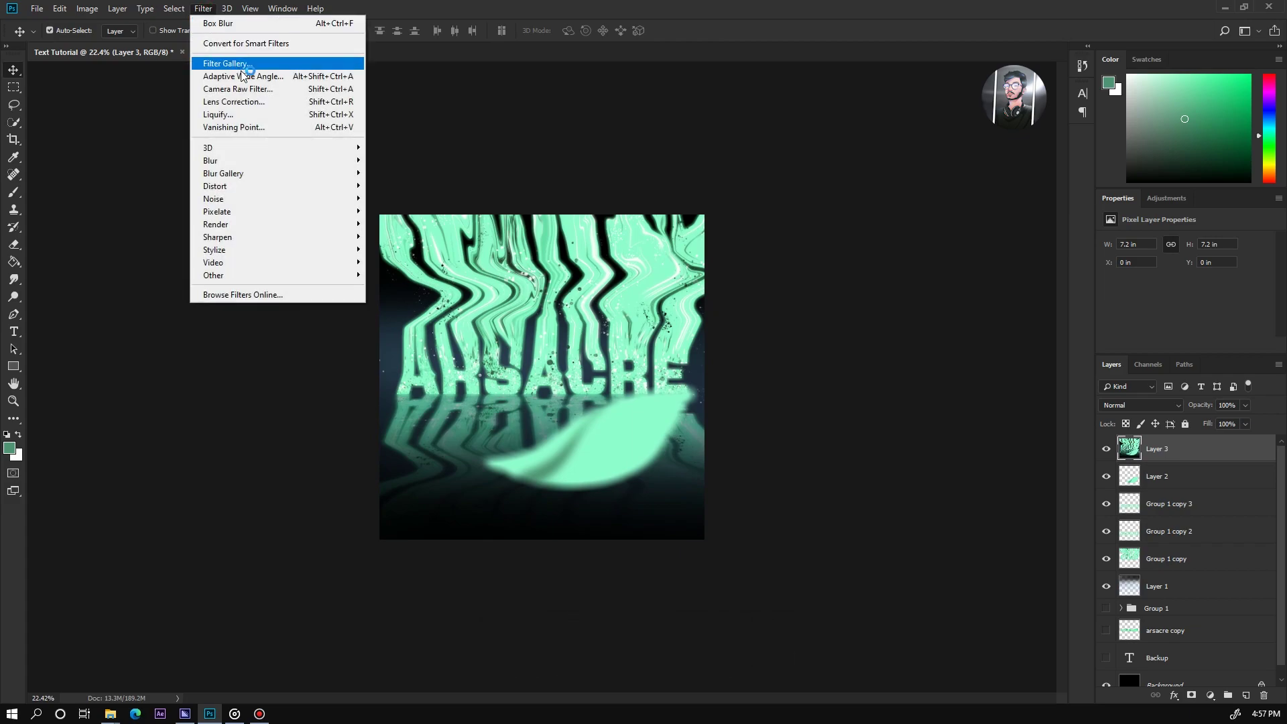
left_click(239, 172)
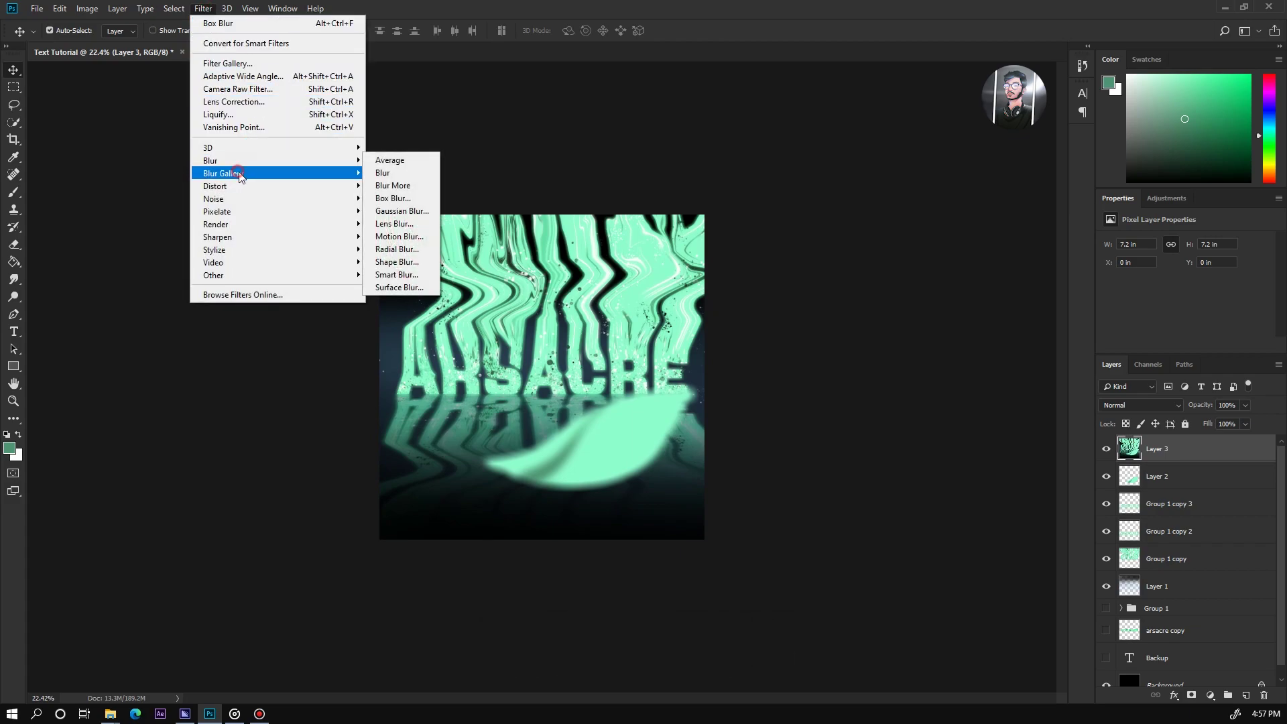
left_click(398, 190)
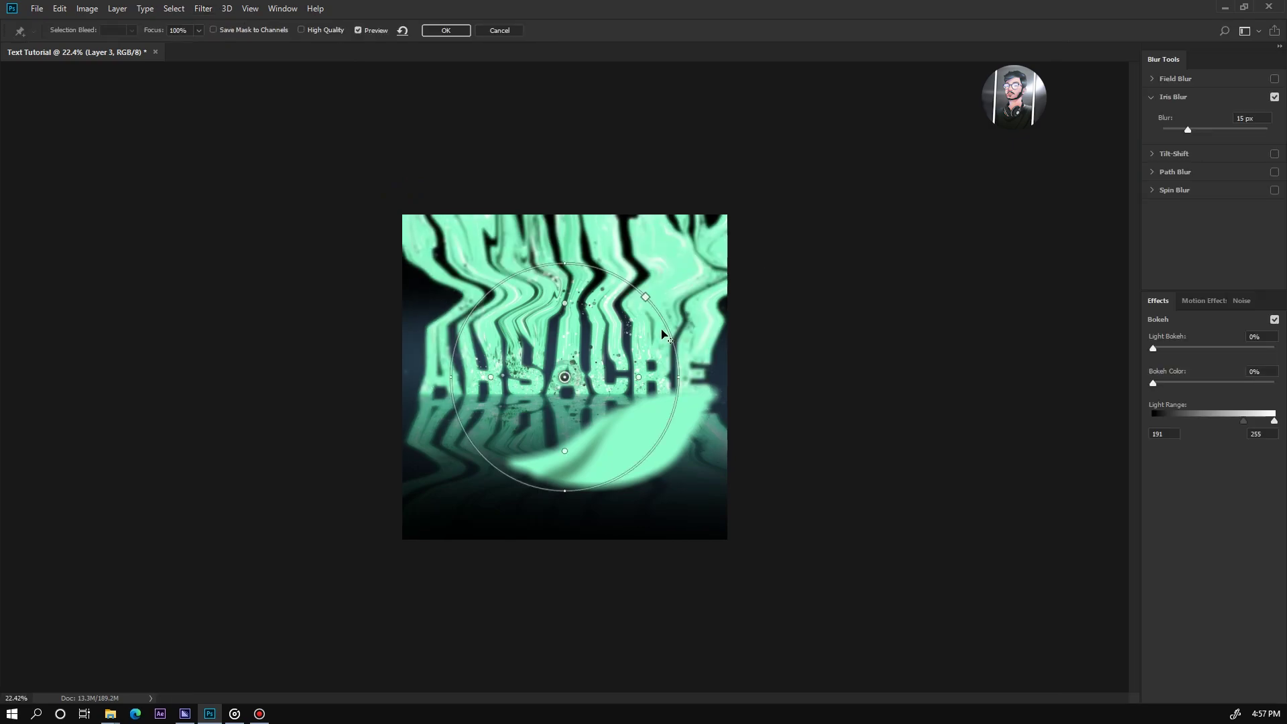
left_click_drag(646, 297, 651, 291)
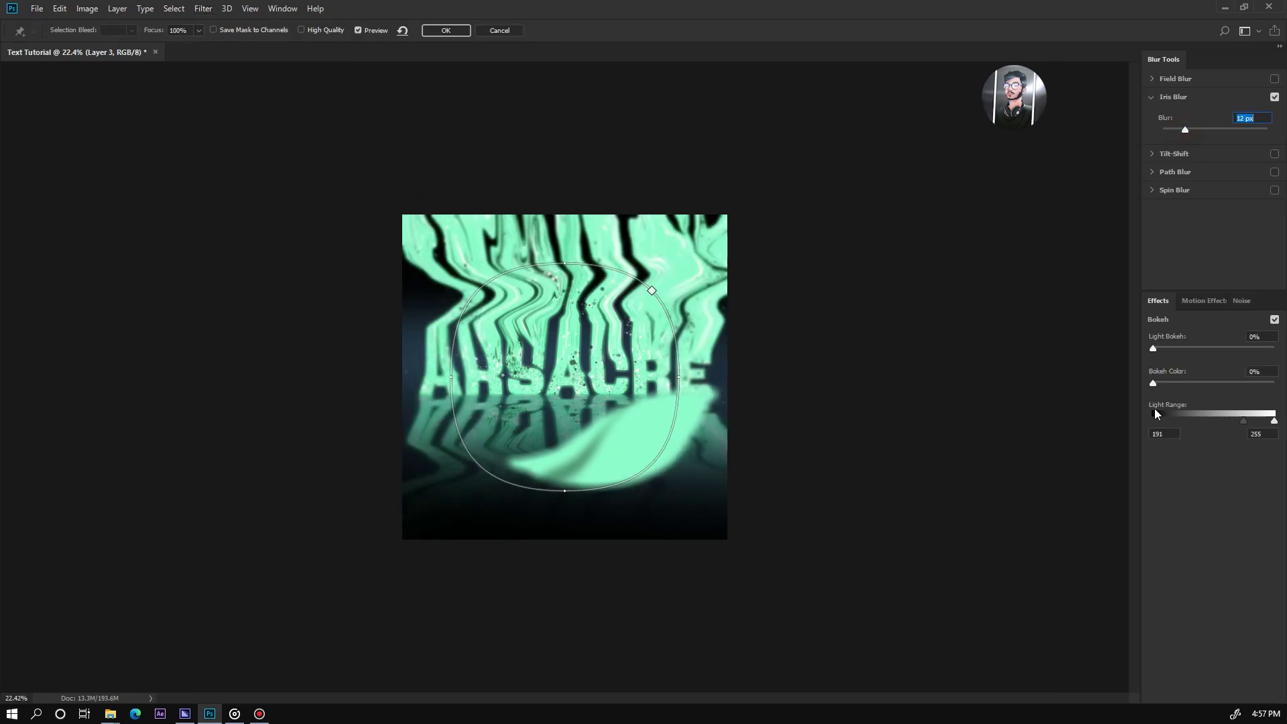
left_click_drag(1153, 348, 1178, 348)
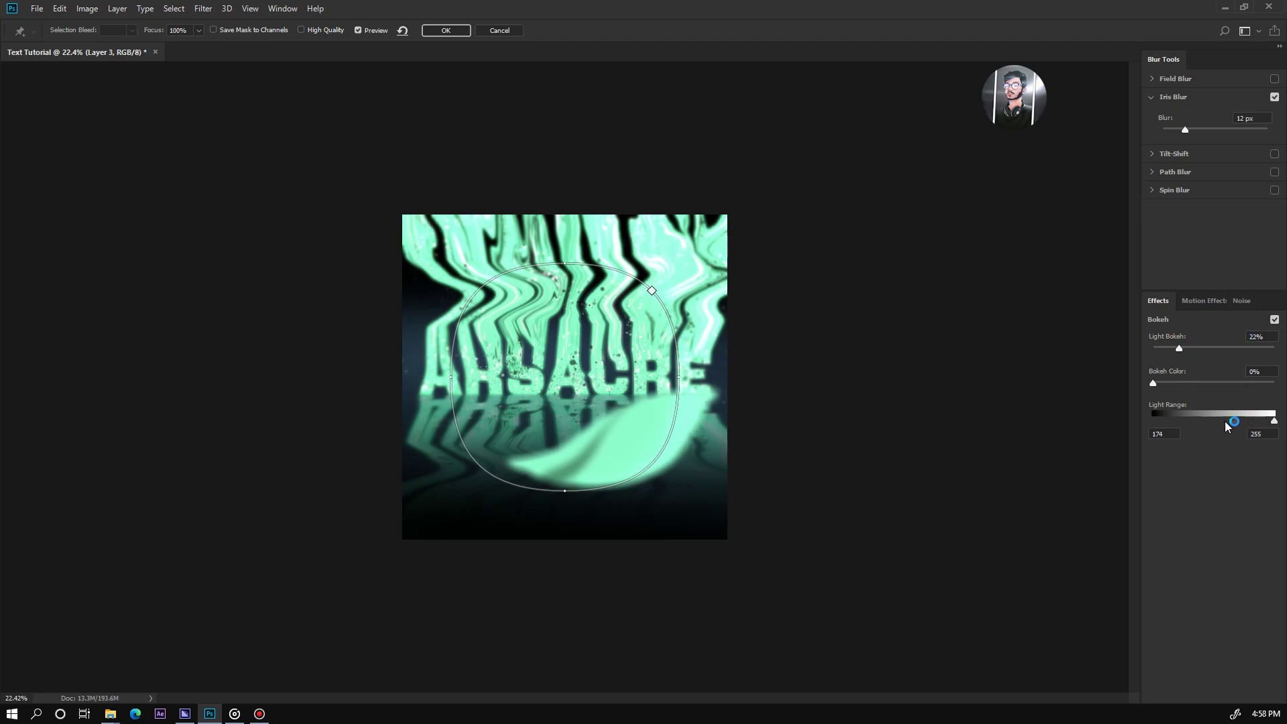
left_click(446, 30)
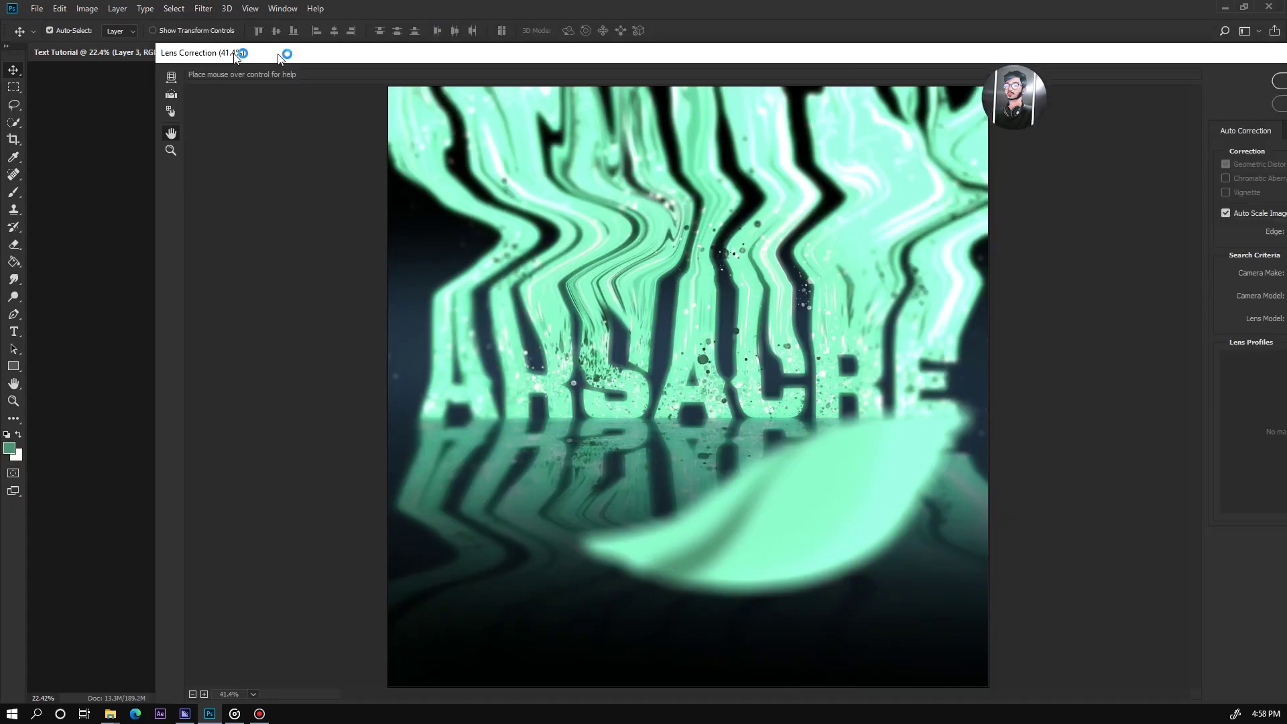